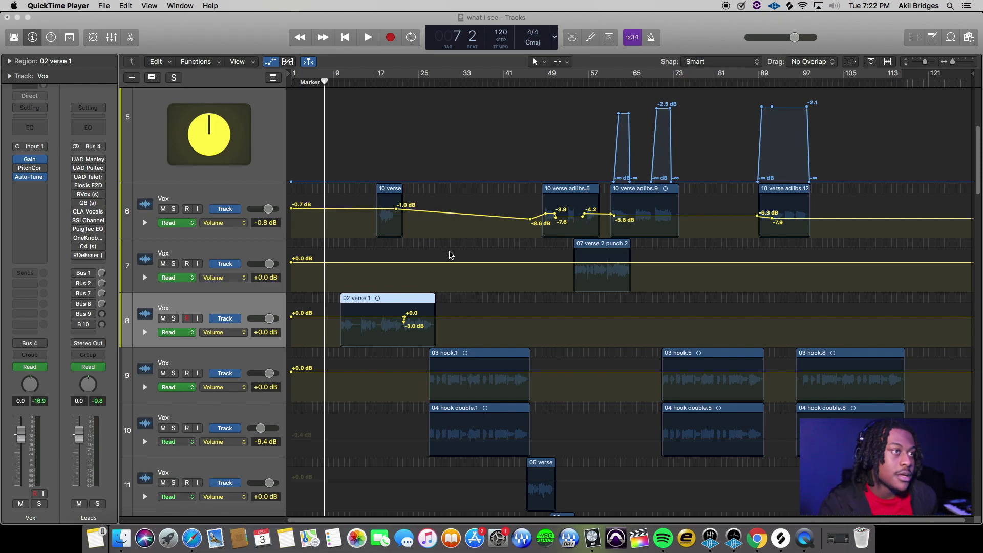
# - Place the playhead at bar 26, just before the first hook region
pyautogui.scroll(-1, 512, 354)
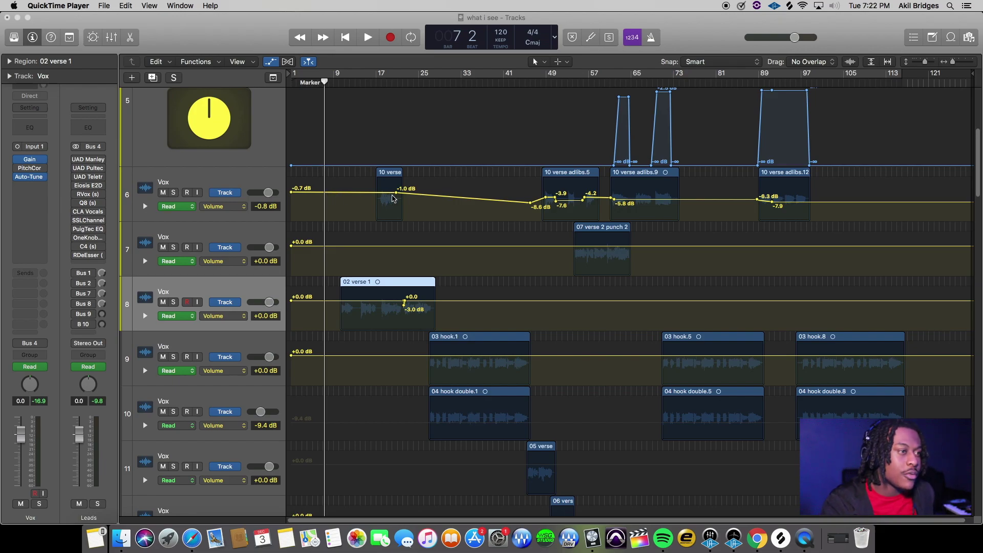
pyautogui.scroll(5, 555, 230)
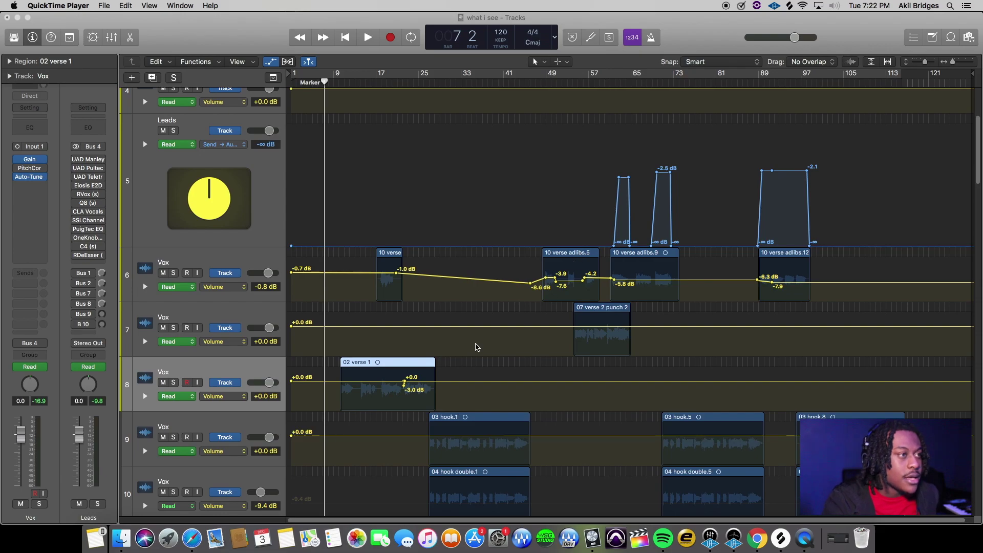
pyautogui.click(349, 82)
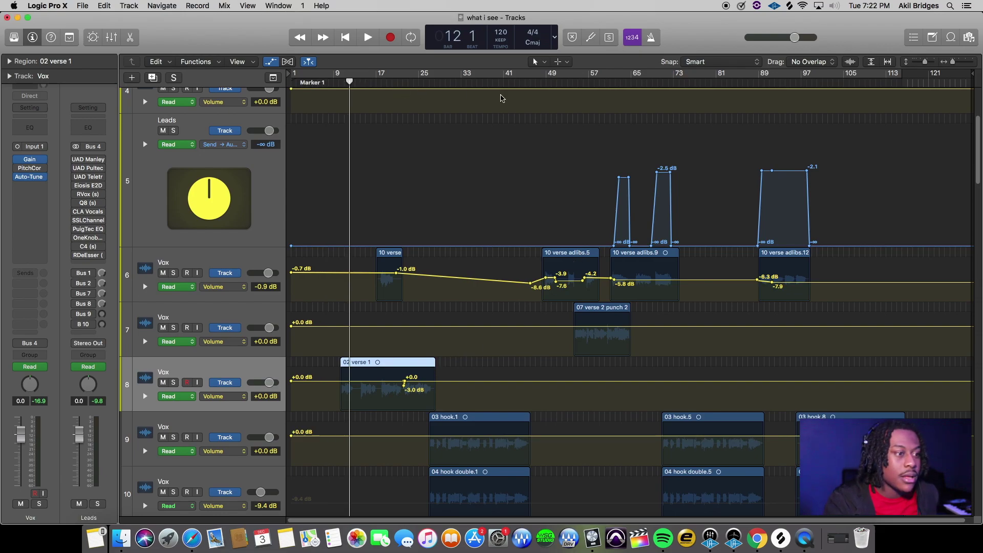
pyautogui.click(456, 91)
pyautogui.click(424, 78)
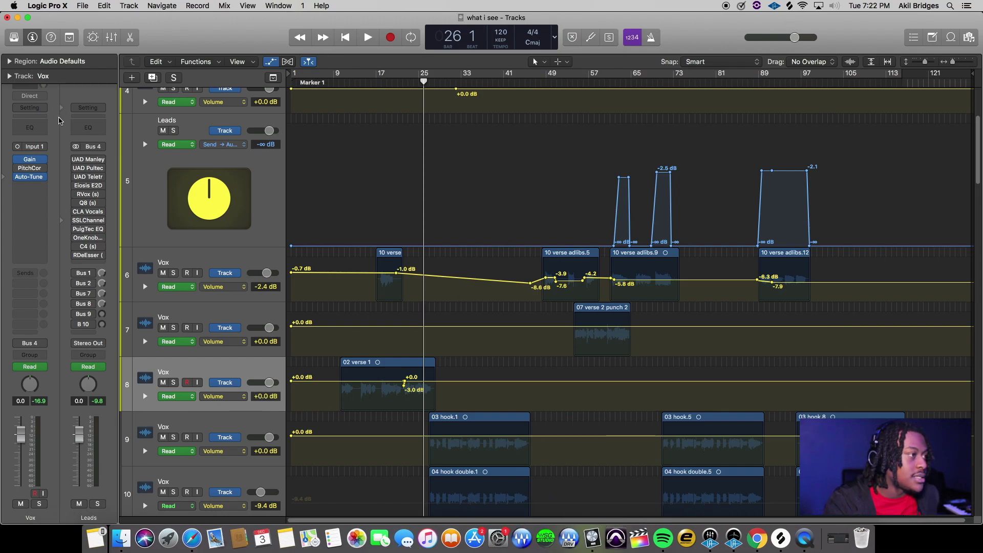
# - Check the Auto-Tune EFX 3 settings on the selected Vox track and audition the first hook from bar 26
pyautogui.click(27, 177)
pyautogui.moveTo(484, 77); pyautogui.dragTo(374, 66)
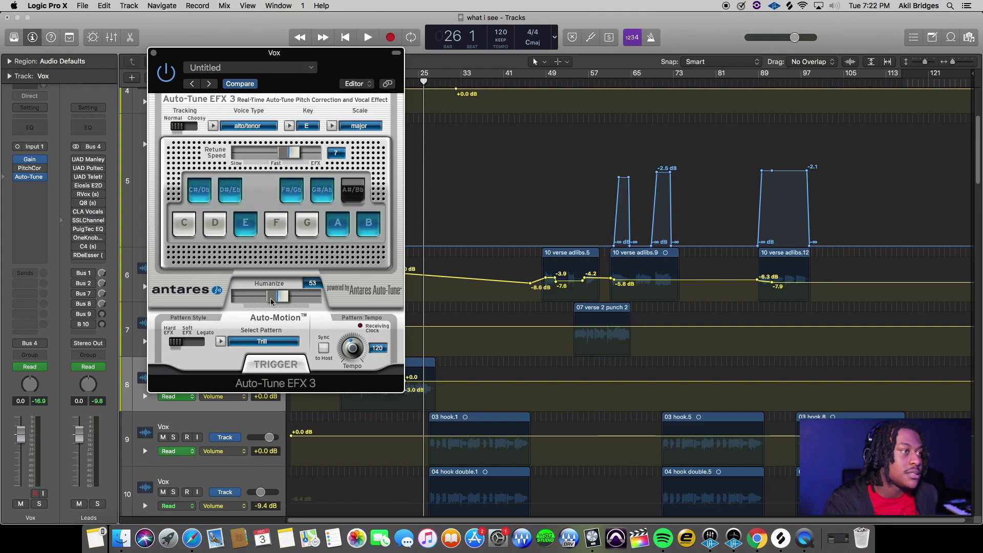
pyautogui.moveTo(367, 66); pyautogui.dragTo(465, 231)
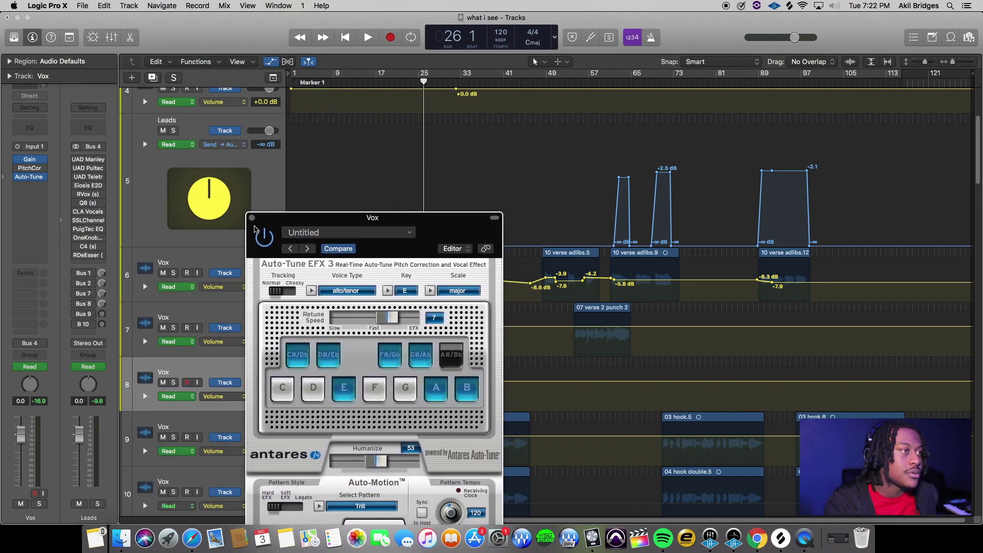
pyautogui.press('super+w')
pyautogui.press('space')
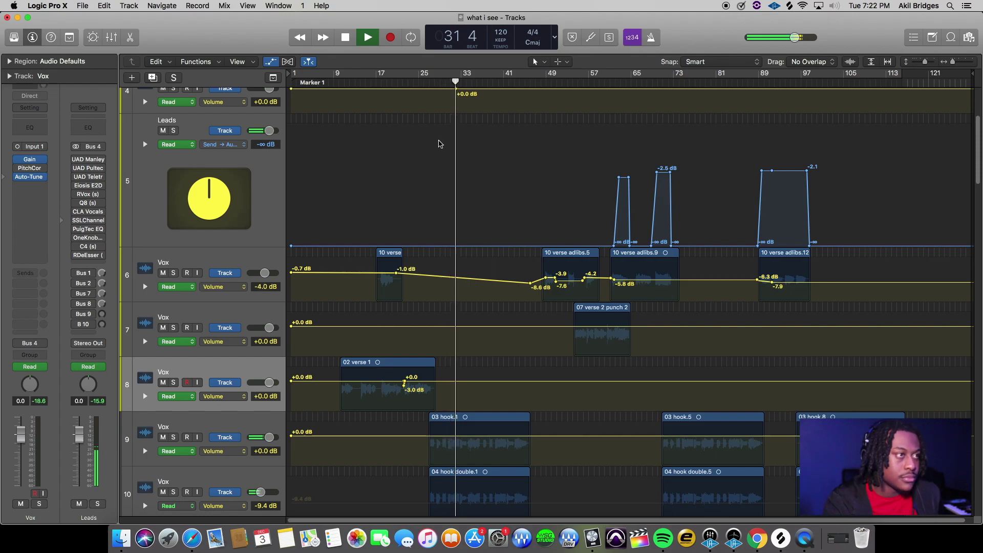
pyautogui.click(344, 41)
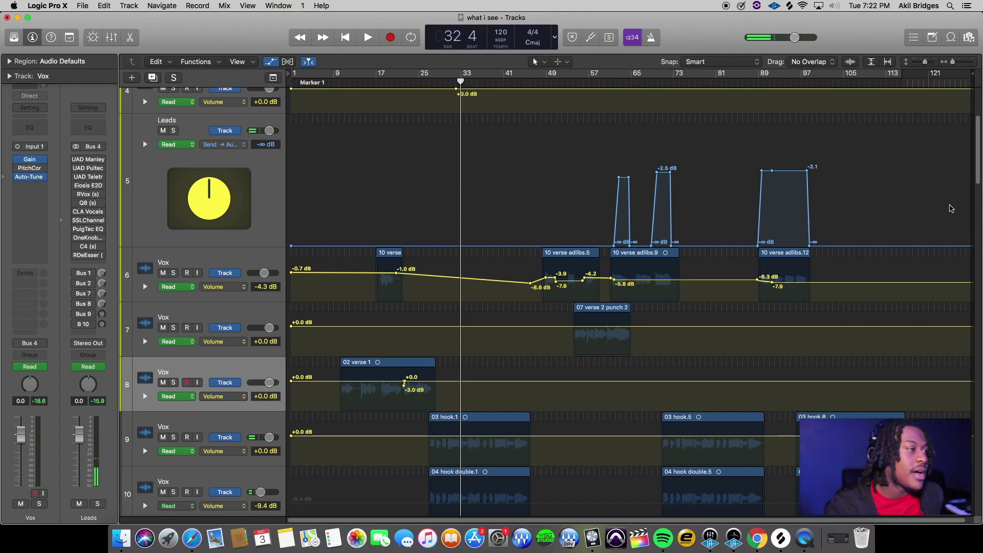
# - Enable the UAD Manley VOXBOX insert on the Leads track and open its editor clear of the track controls
pyautogui.click(275, 218)
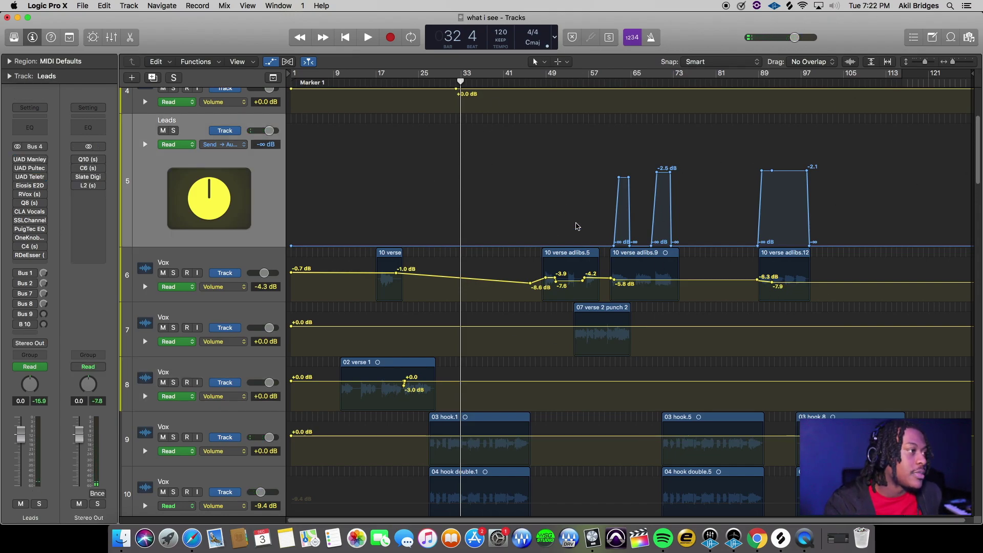
pyautogui.click(15, 161)
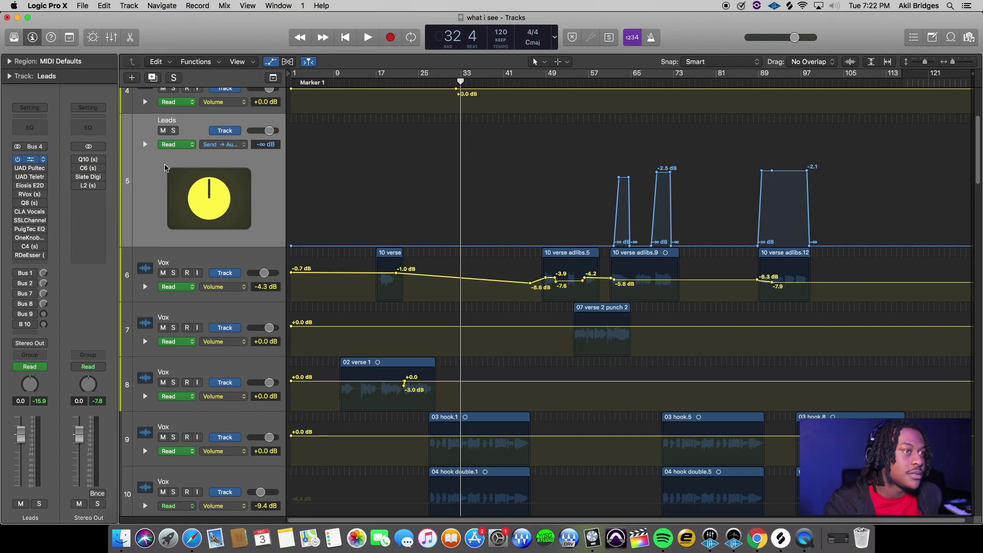
pyautogui.moveTo(732, 77); pyautogui.dragTo(686, 105)
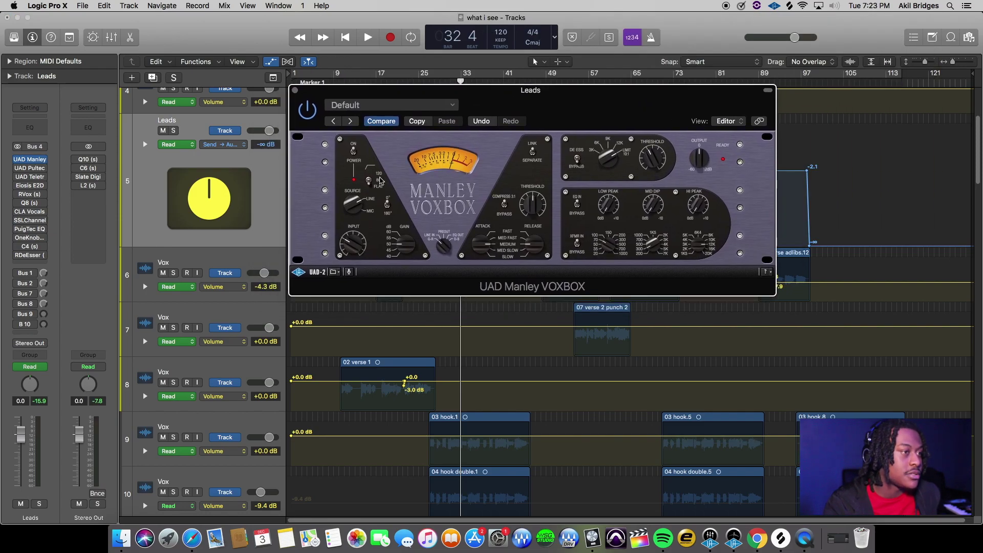
pyautogui.moveTo(606, 86); pyautogui.dragTo(865, 117)
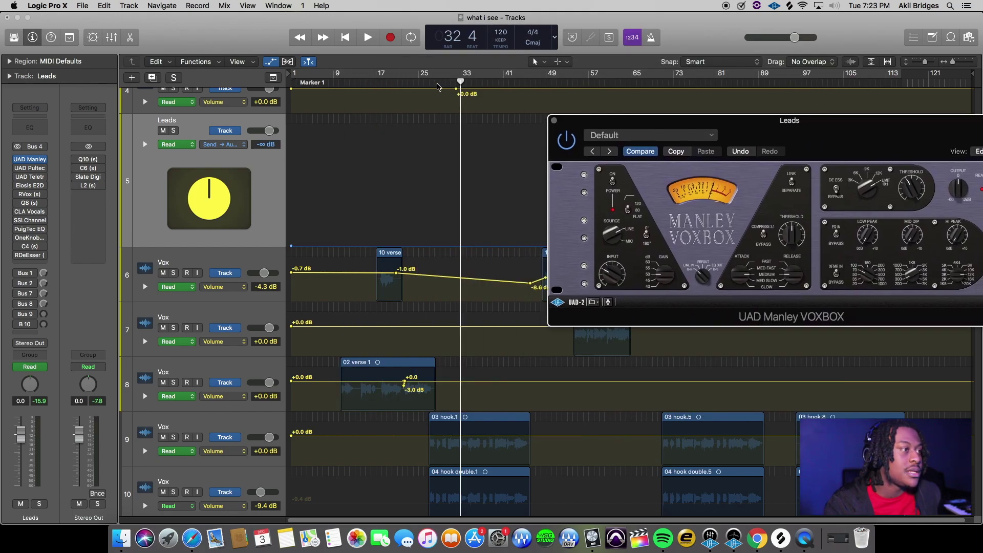
# - Solo the Leads track and audition the first hook from bar 28 with the VOXBOX editor in view
pyautogui.click(438, 86)
pyautogui.click(173, 131)
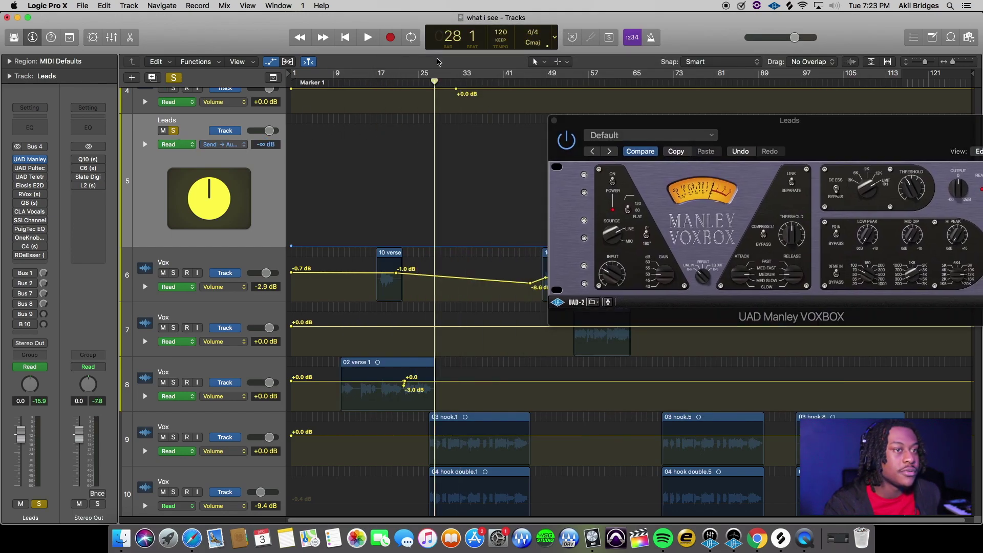
pyautogui.moveTo(707, 114); pyautogui.dragTo(411, 95)
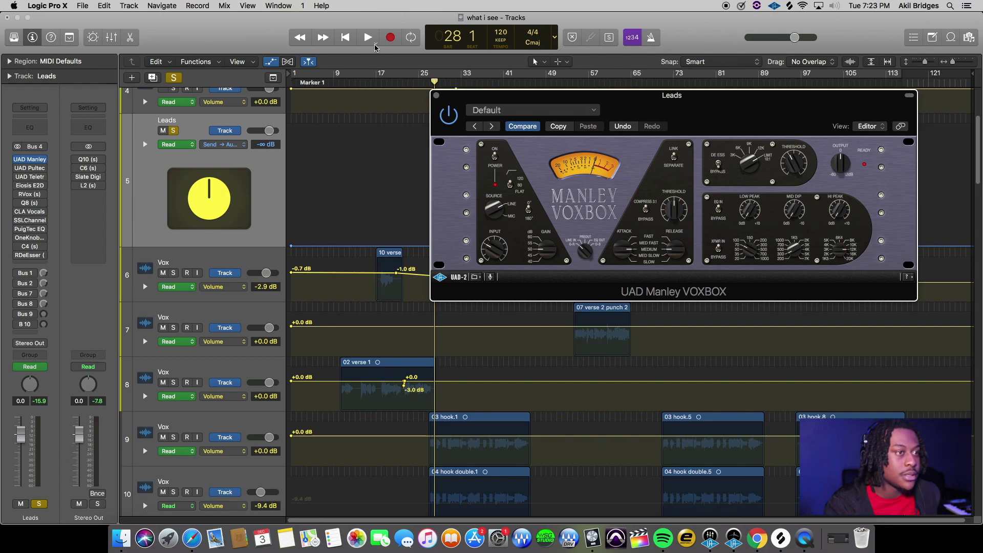
pyautogui.click(368, 37)
pyautogui.moveTo(782, 105); pyautogui.dragTo(788, 87)
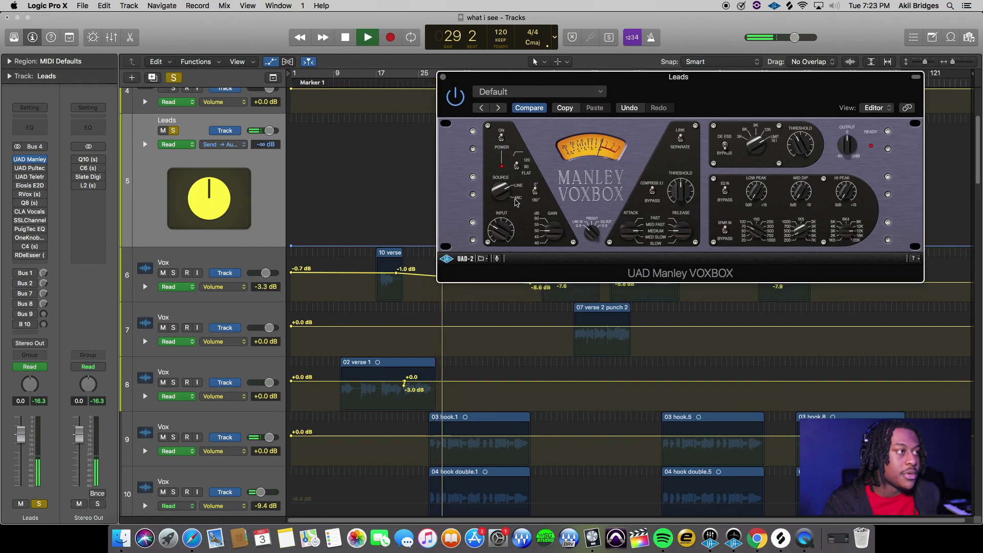
pyautogui.press('space')
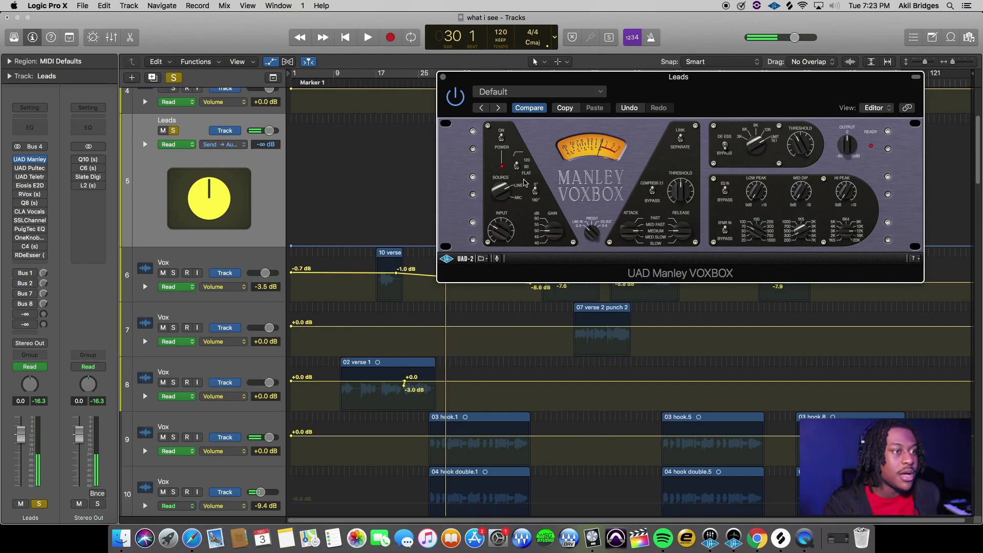
# - Set the Manley VOXBOX source to MIC and adjust its preamp gain
pyautogui.click(518, 198)
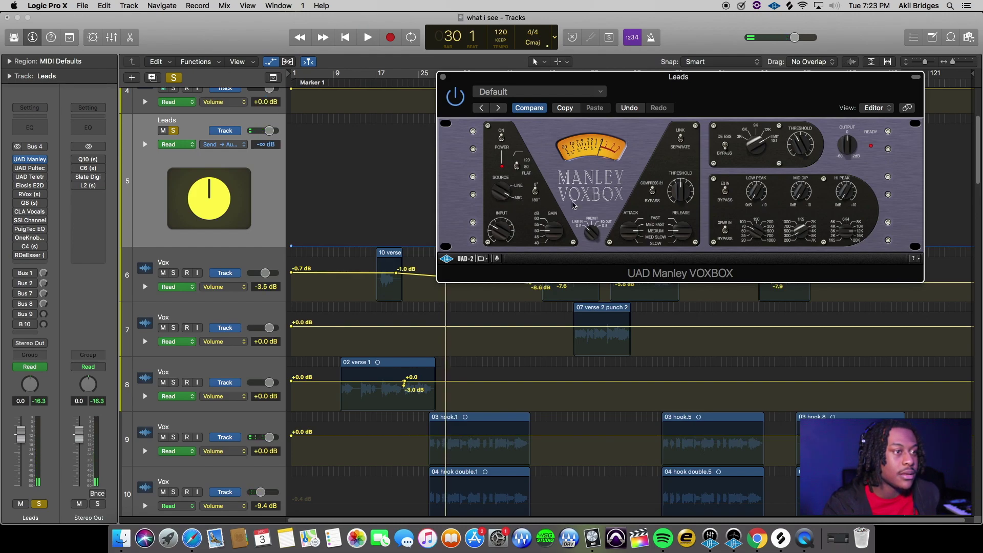
pyautogui.click(537, 225)
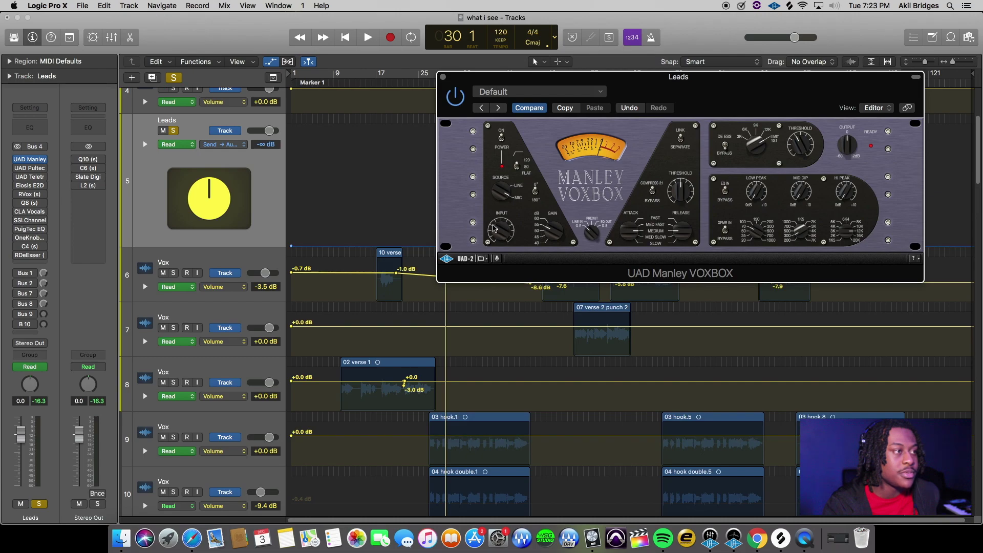
# - Clear the solo on the Leads track and audition the VOXBOX sound on the hook in the full mix
pyautogui.click(173, 79)
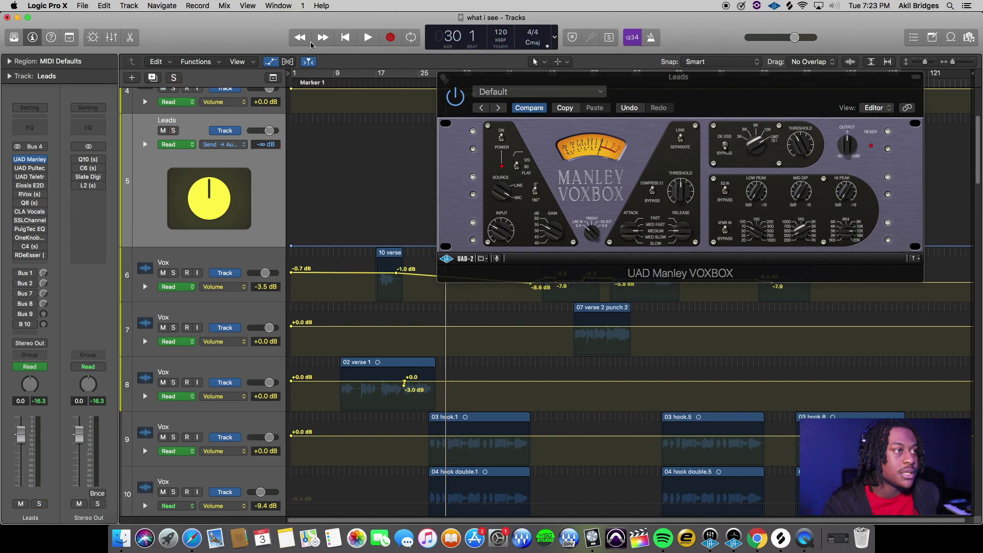
pyautogui.click(367, 37)
pyautogui.moveTo(753, 88); pyautogui.dragTo(737, 56)
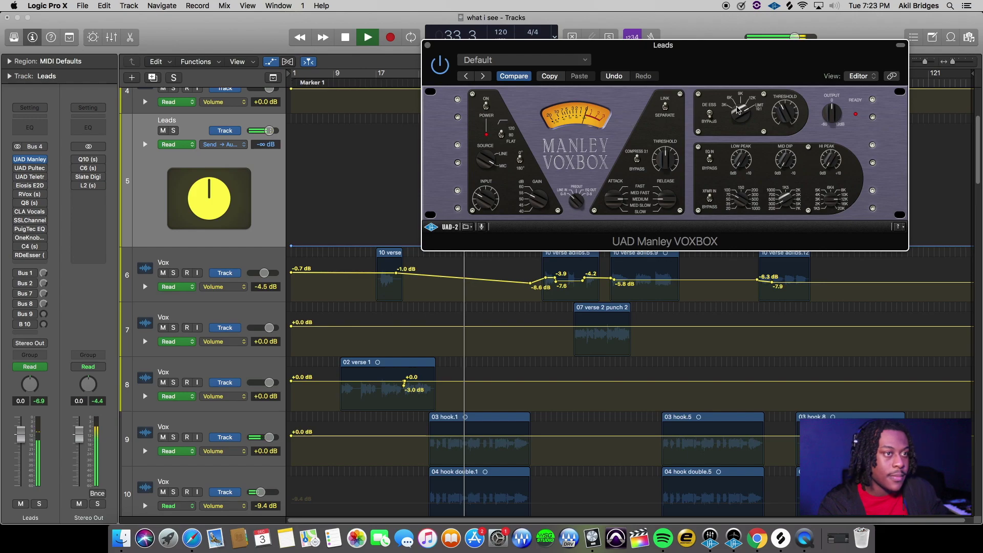
pyautogui.press('space')
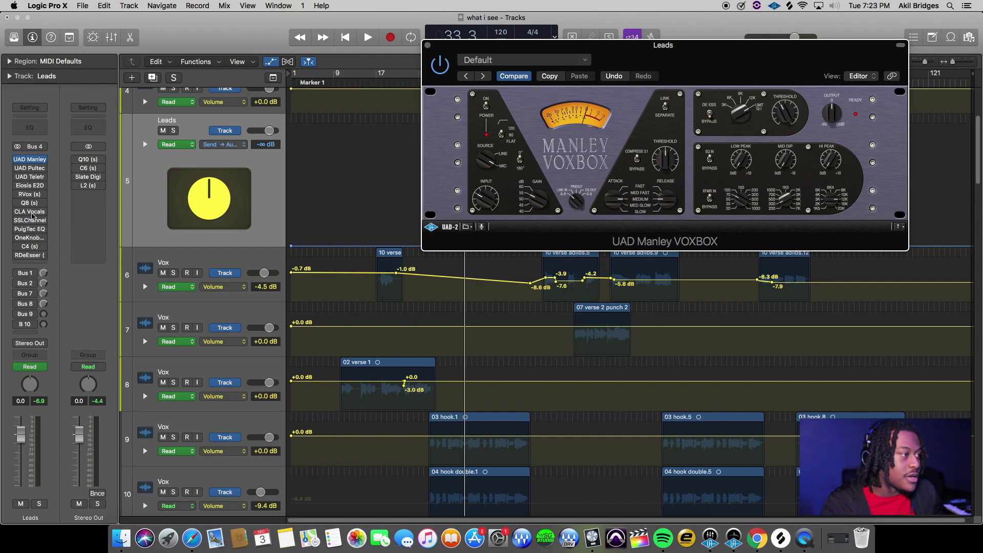
# - Activate the Bus 1 send on the Leads track and audition the first verse from bar 15
pyautogui.click(22, 275)
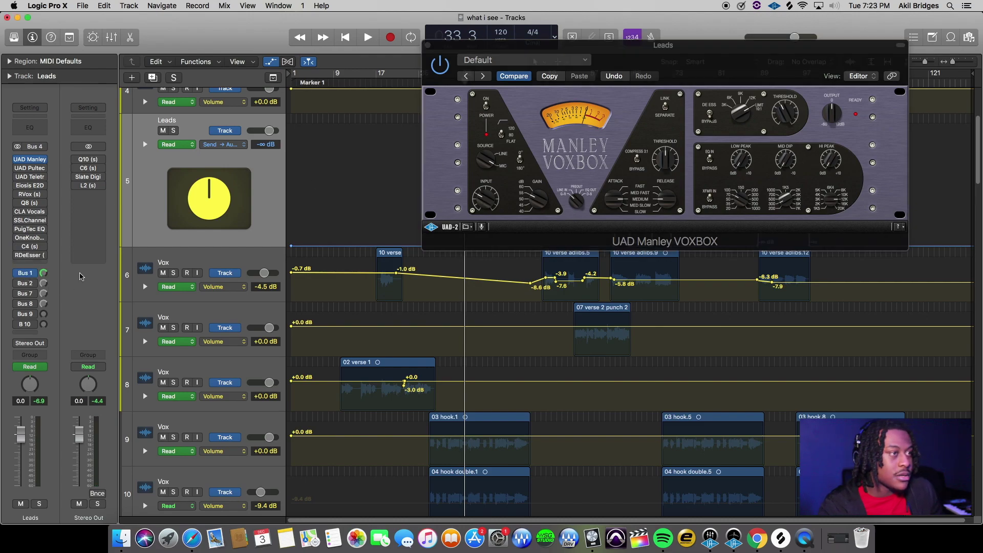
pyautogui.click(367, 87)
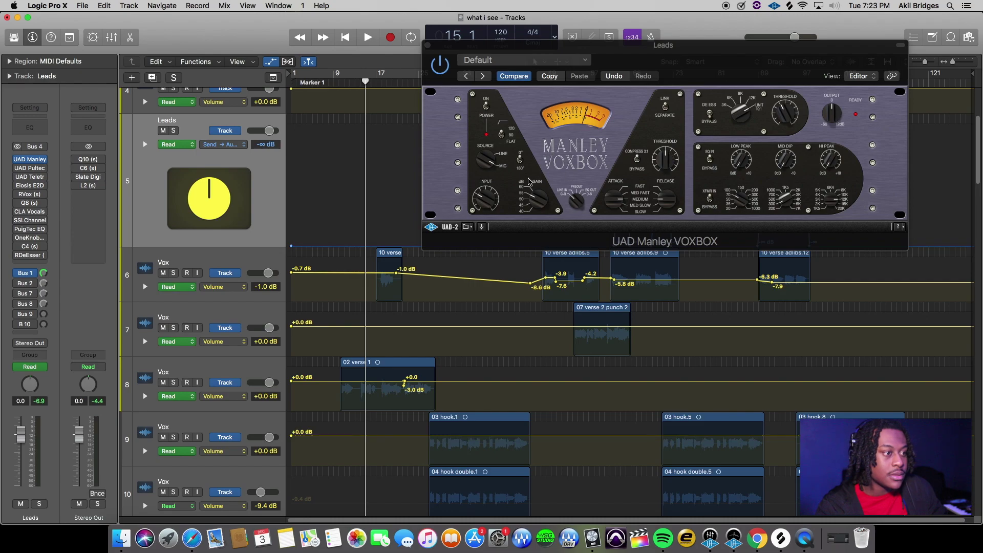
pyautogui.press('space')
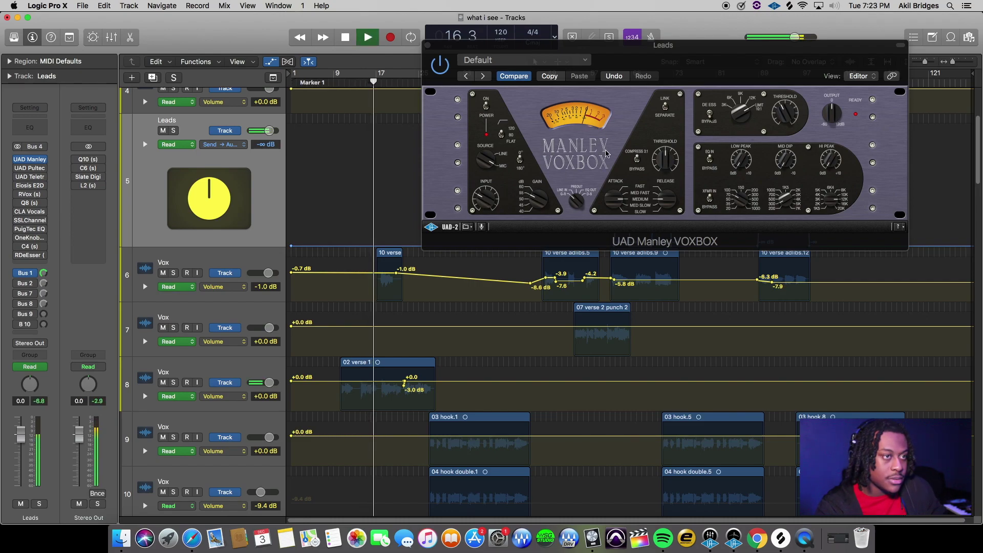
pyautogui.press('space')
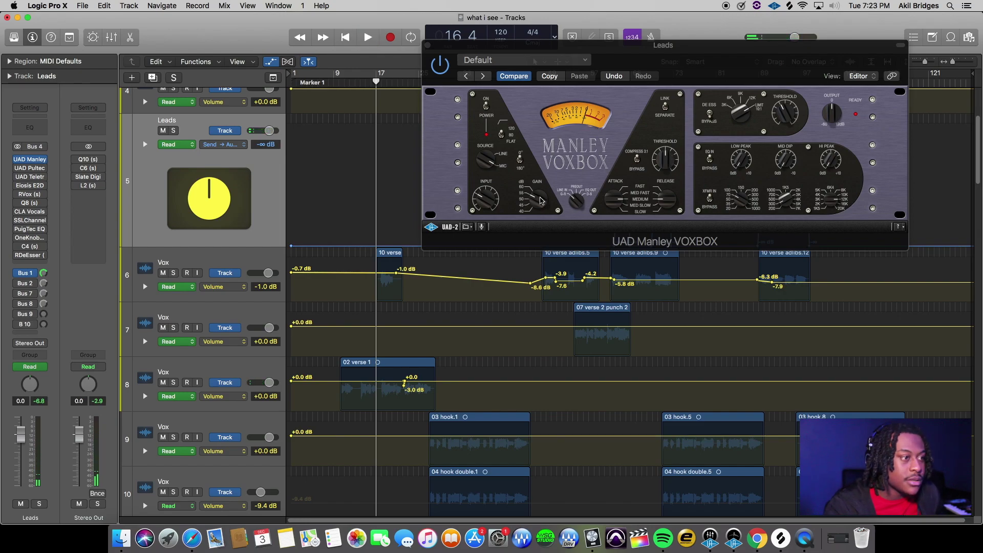
# - Examine the CLA-76 compressor settings on the Par. comp channel fed by Bus 1, and close the plug-in
pyautogui.click(31, 273)
pyautogui.click(89, 187)
pyautogui.click(88, 159)
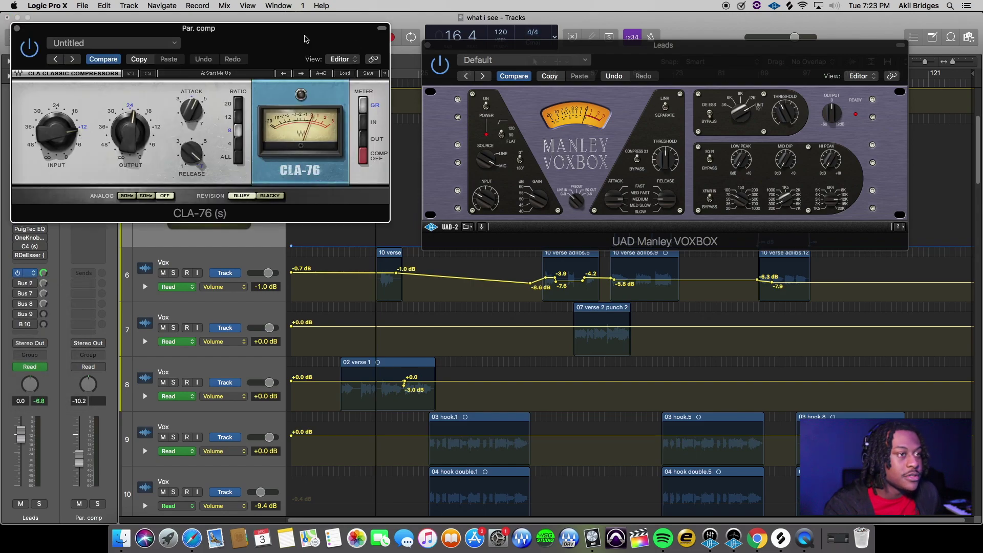
pyautogui.moveTo(304, 39); pyautogui.dragTo(678, 41)
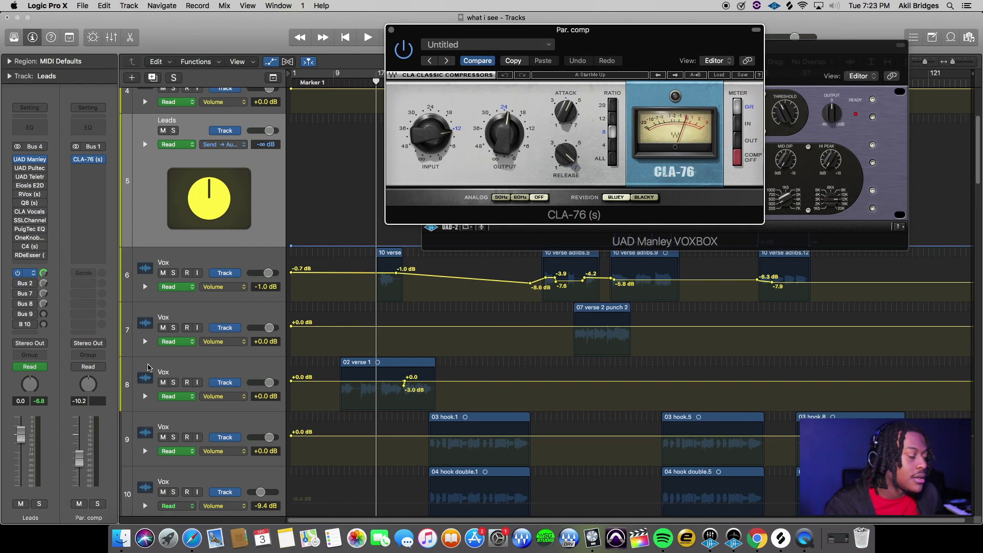
pyautogui.click(65, 382)
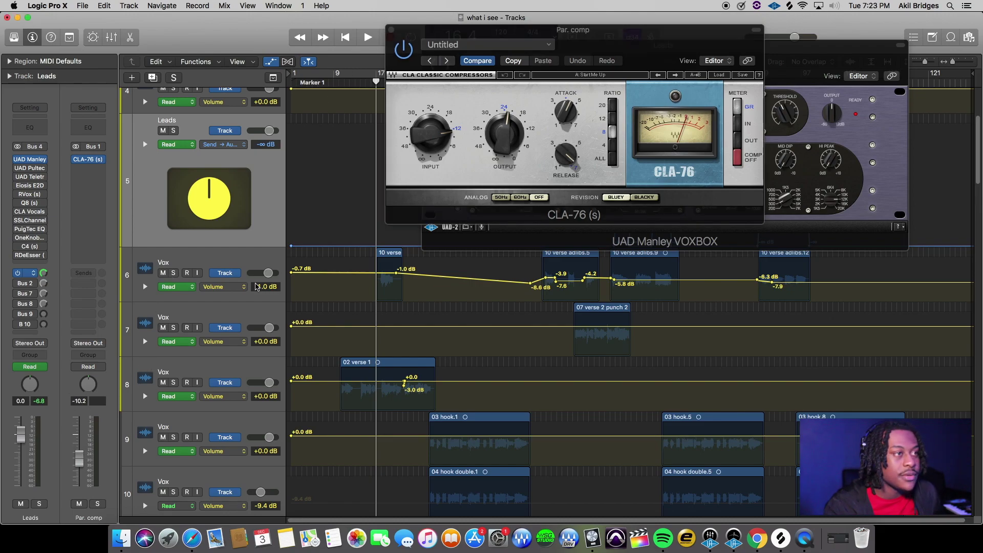
pyautogui.click(392, 31)
# - Audition the first verse from bar 12 with the VOXBOX and the parallel compression send active
pyautogui.click(485, 199)
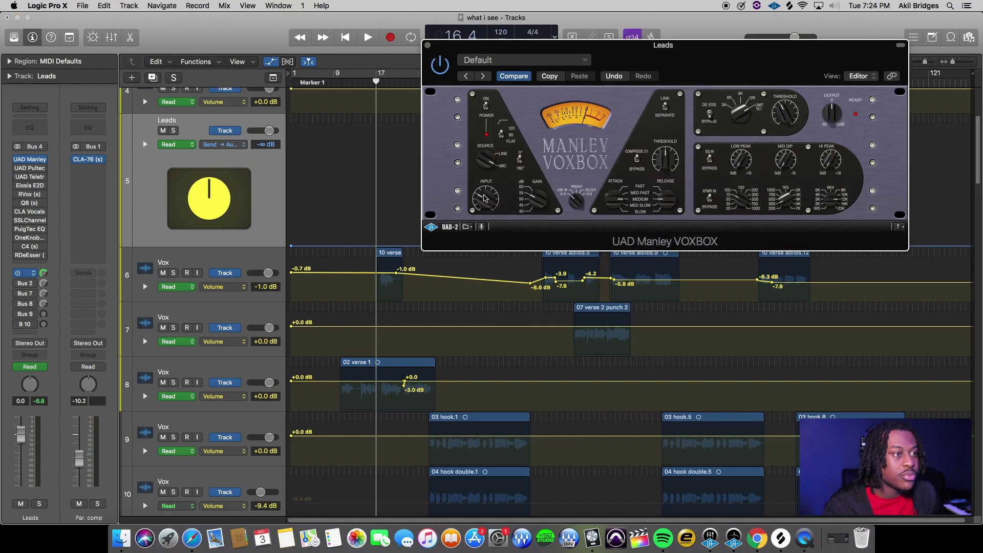
pyautogui.click(352, 86)
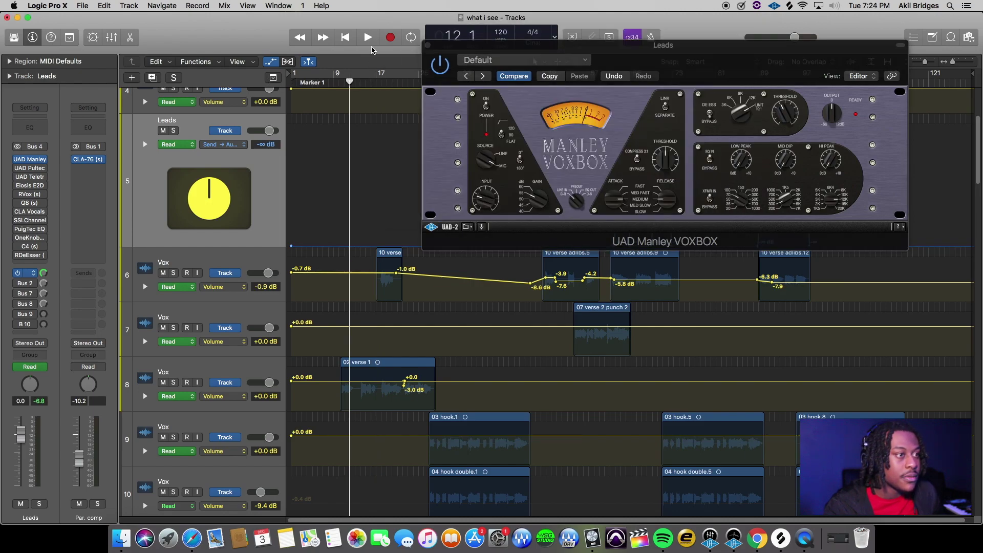
pyautogui.press('space')
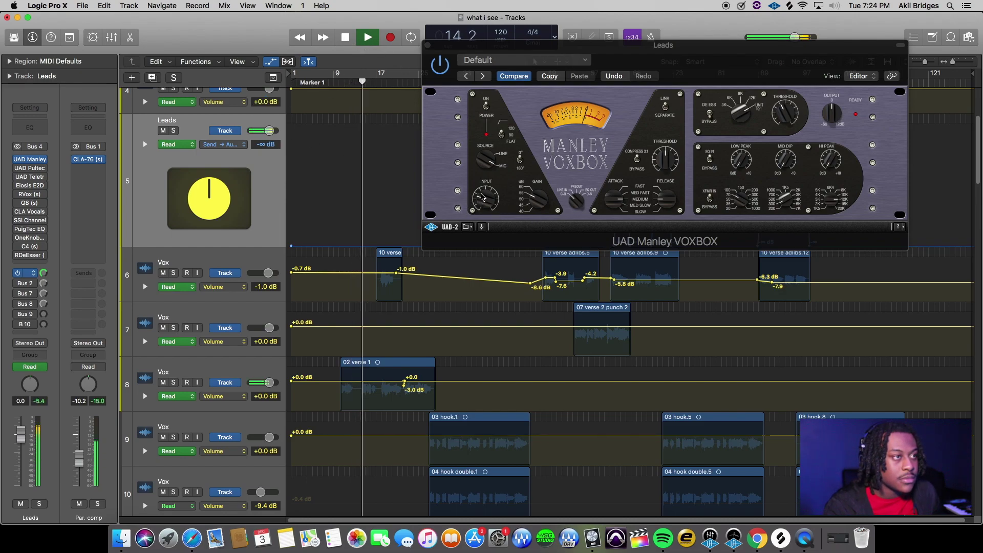
pyautogui.click(346, 37)
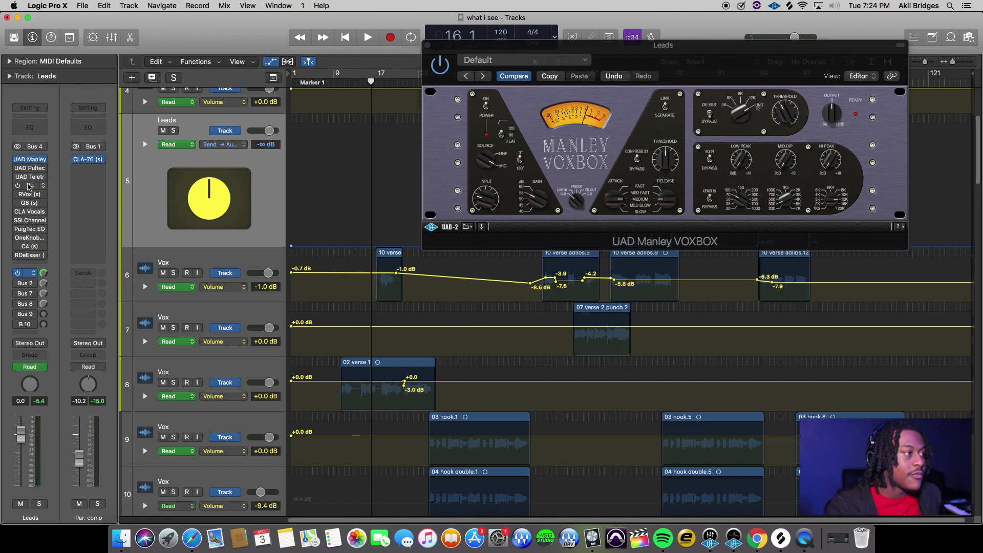
pyautogui.moveTo(37, 180)
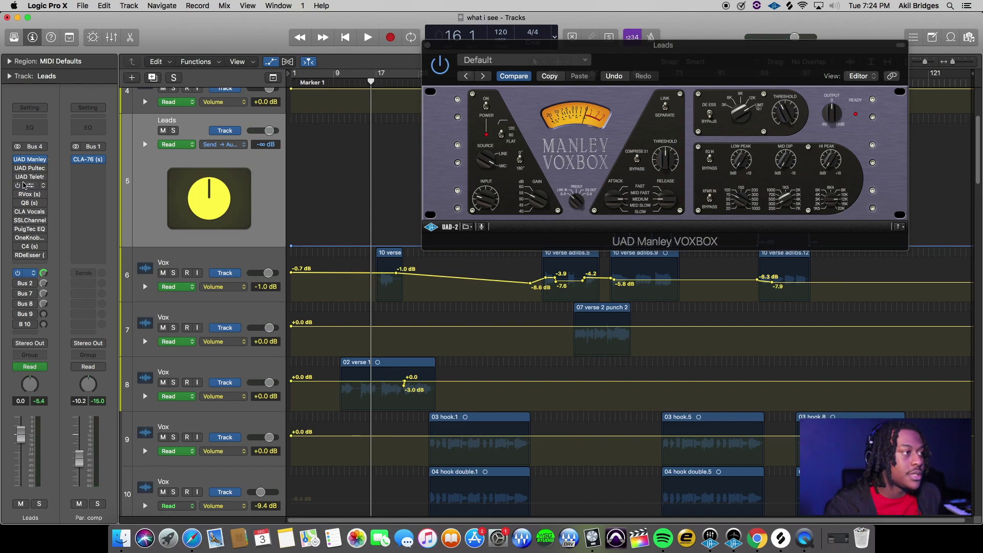
pyautogui.click(667, 160)
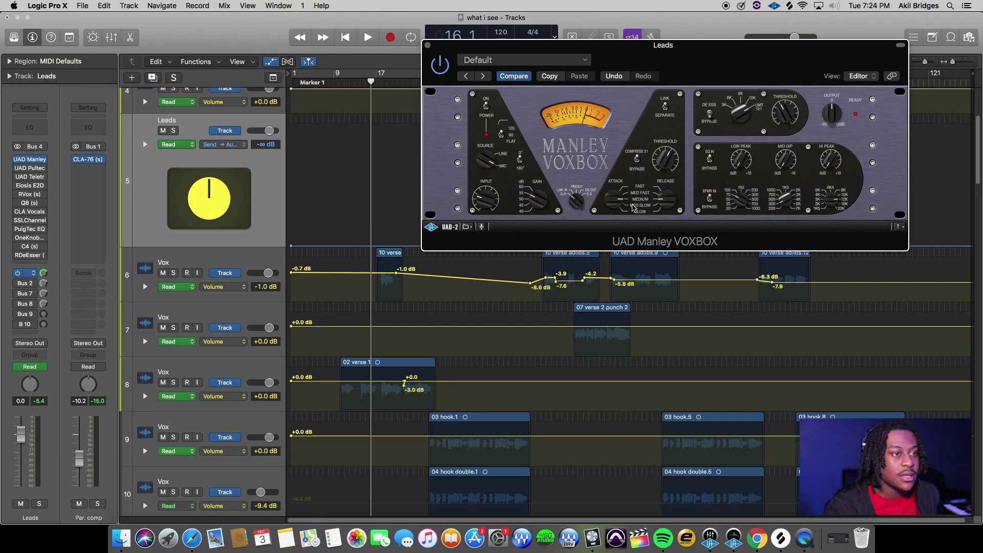
pyautogui.click(370, 82)
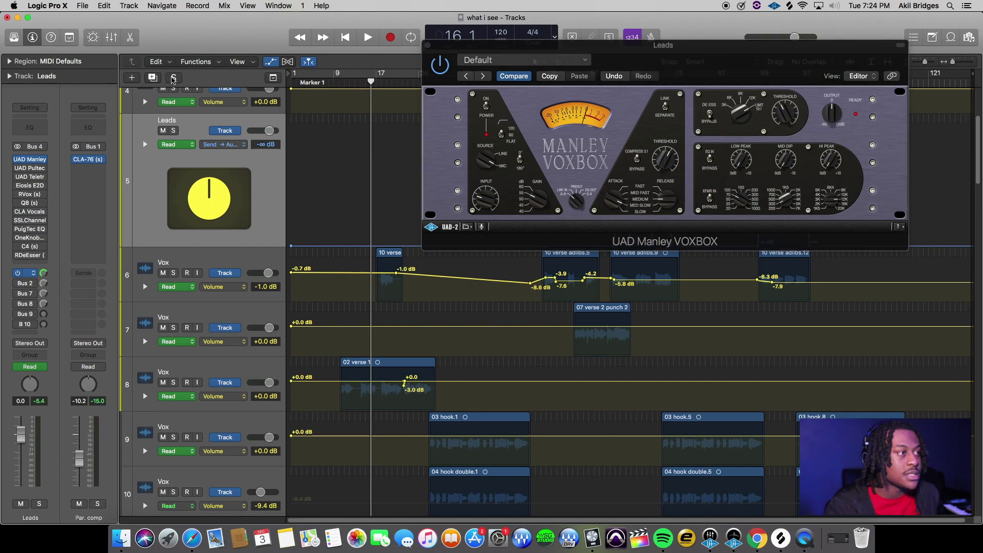
# - Solo the Leads track and audition the first verse from about bar 15 with the VOXBOX and Bus 1 send active
pyautogui.click(174, 131)
pyautogui.click(367, 37)
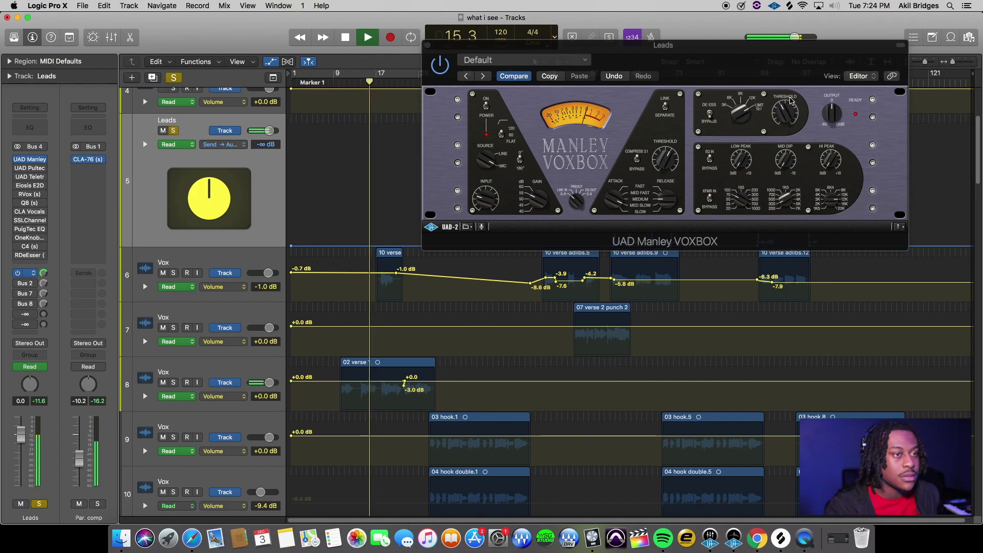
pyautogui.click(650, 205)
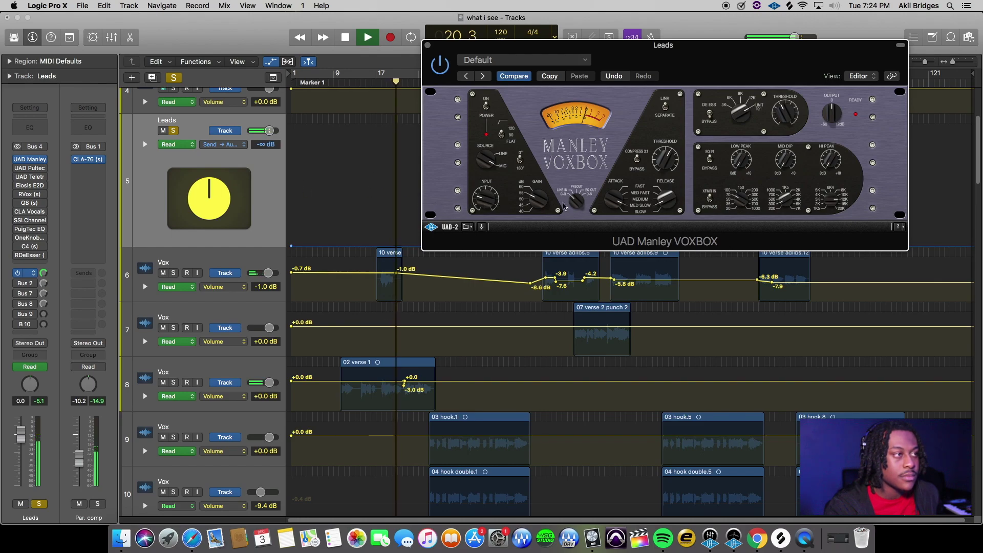
pyautogui.click(344, 41)
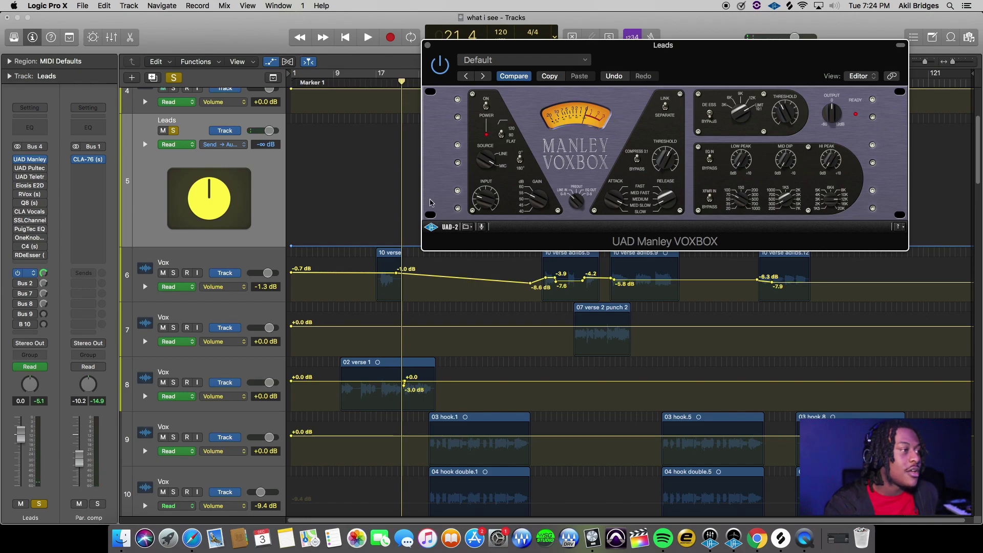
pyautogui.click(33, 276)
pyautogui.click(31, 284)
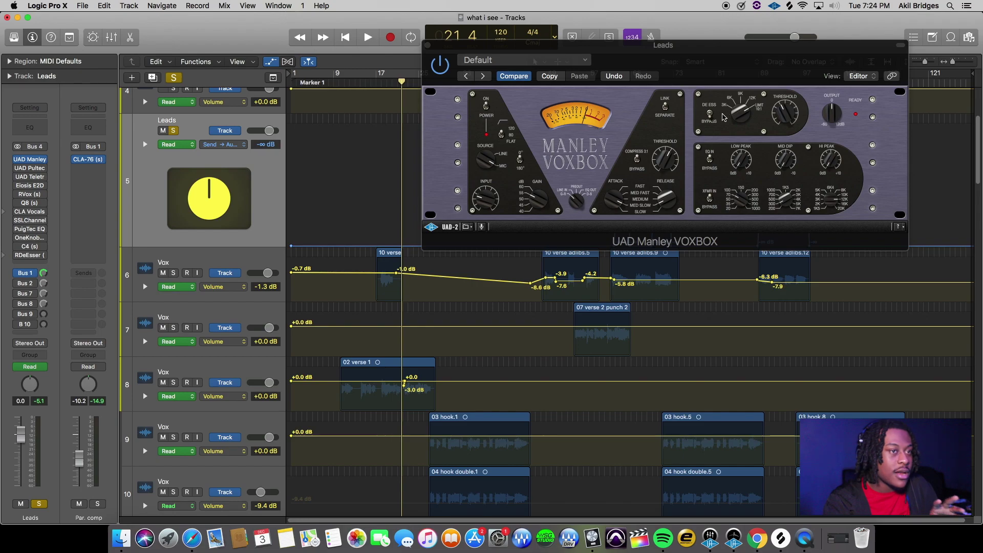
# - Move the VOXBOX window aside and audition the soloed verse from about bar 15 while examining the de-esser section
pyautogui.click(716, 57)
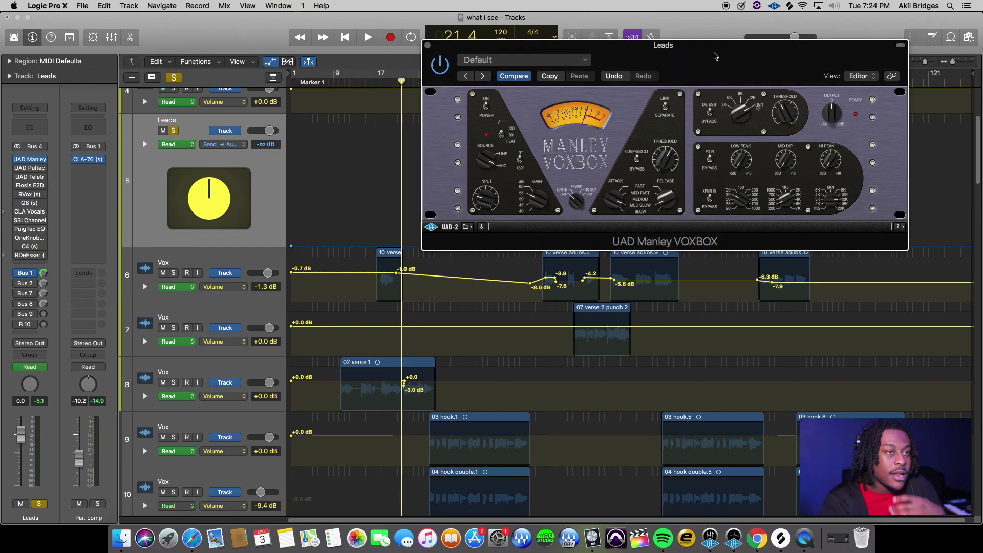
pyautogui.moveTo(746, 69); pyautogui.dragTo(773, 75)
pyautogui.click(369, 85)
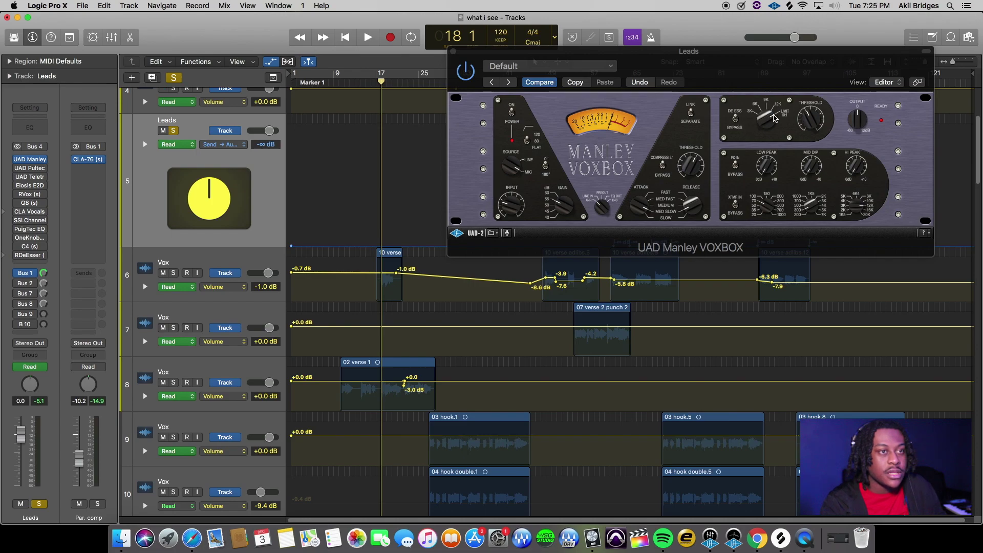
pyautogui.click(793, 114)
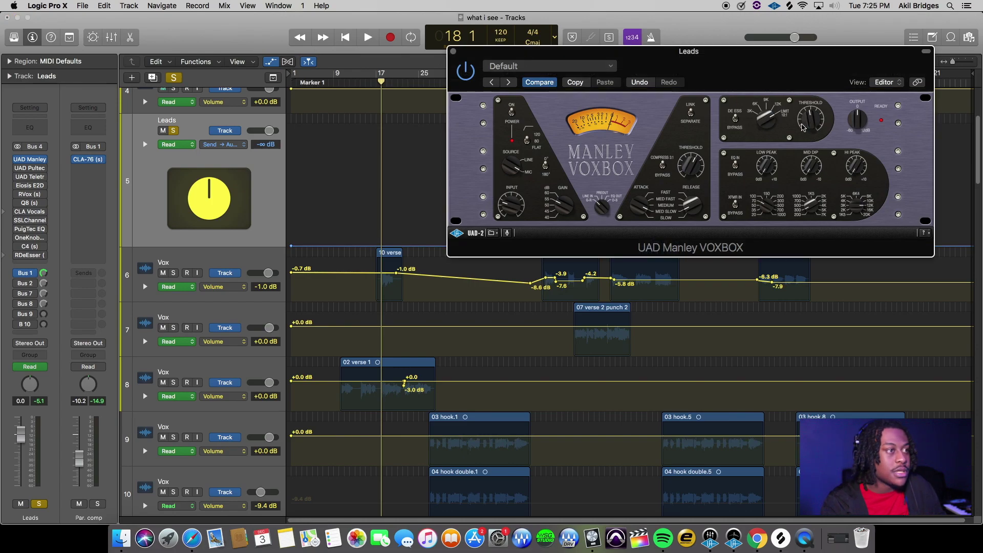
pyautogui.click(372, 85)
pyautogui.click(367, 37)
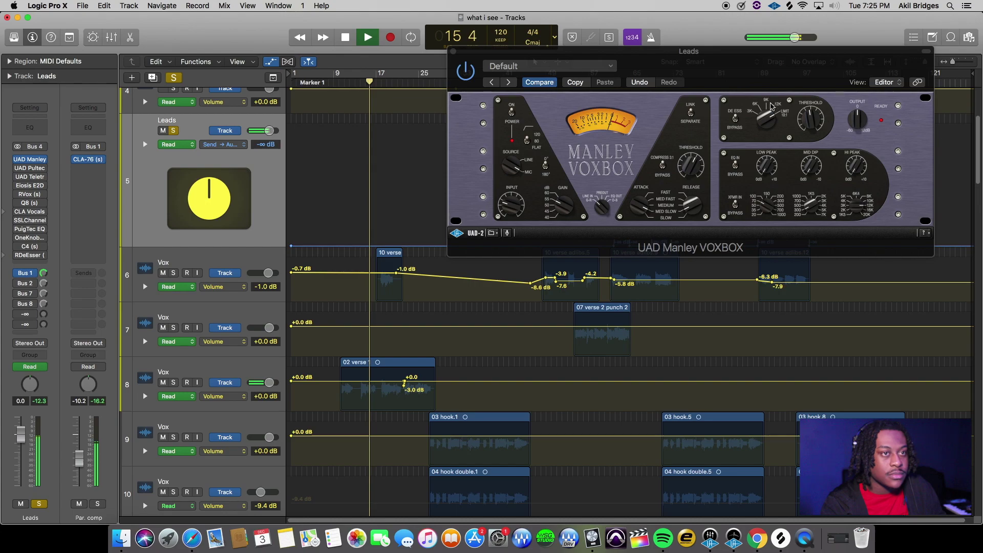
pyautogui.click(806, 121)
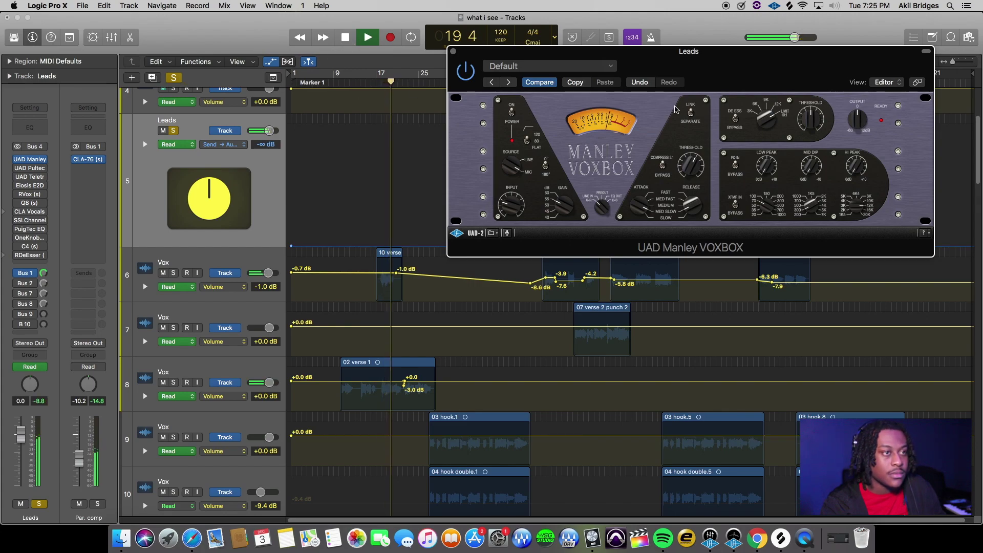
# - Clear the solo on the Leads track and audition the first verse from bar 14 in the full mix
pyautogui.click(173, 78)
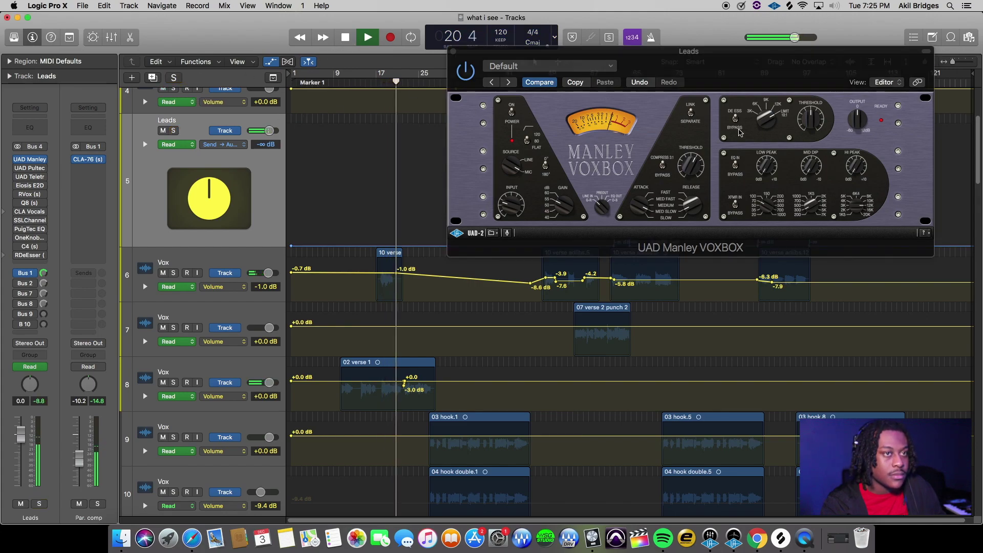
pyautogui.moveTo(797, 53); pyautogui.dragTo(808, 46)
pyautogui.click(361, 84)
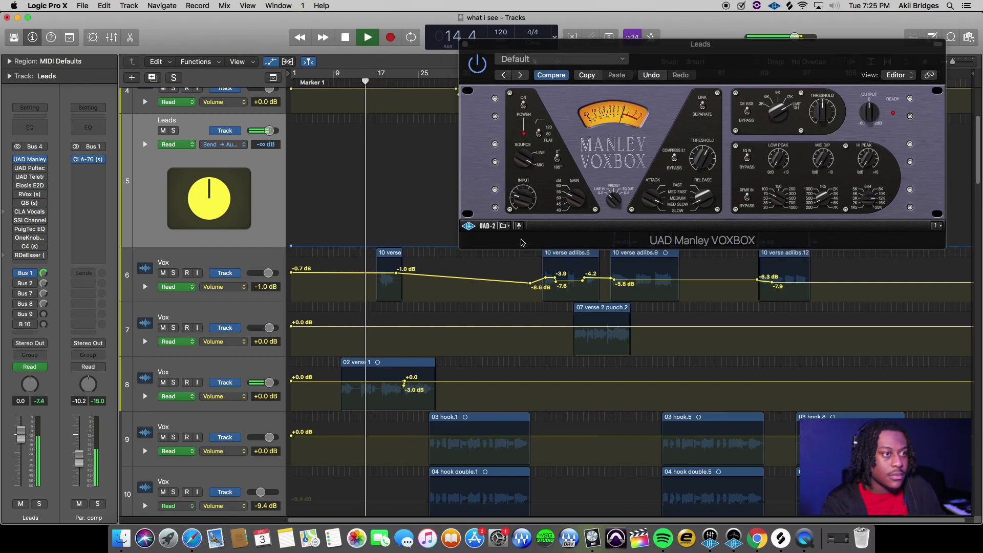
pyautogui.click(560, 199)
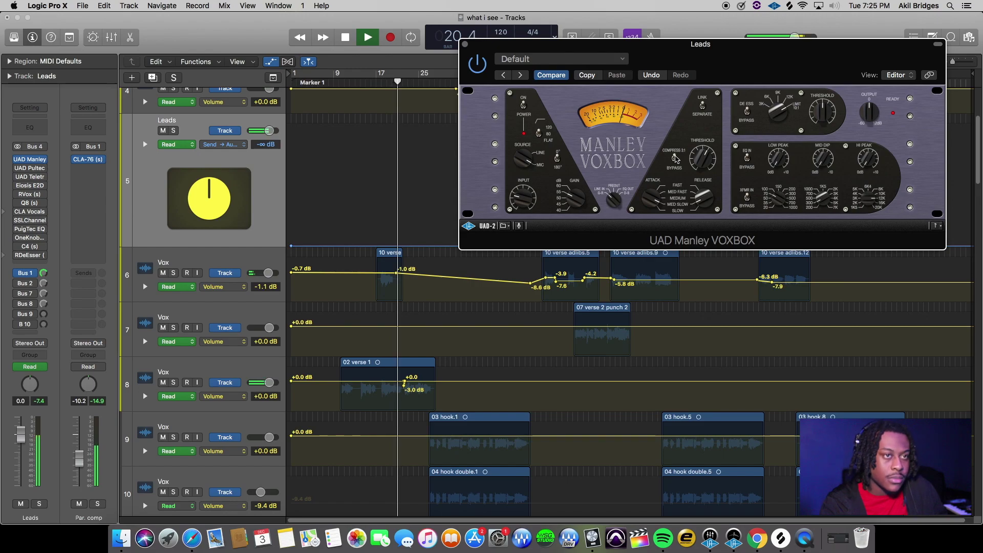
pyautogui.press('space')
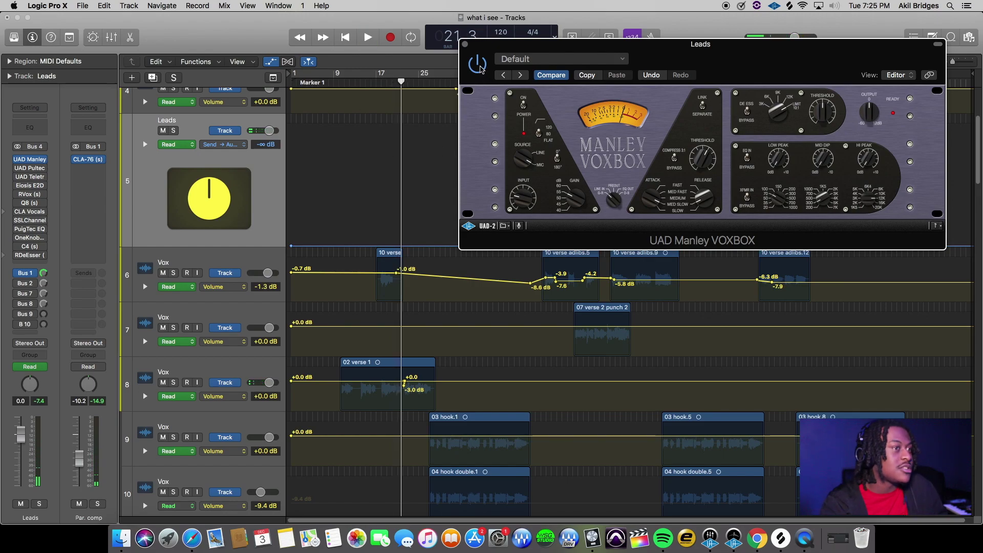
# - Bypass the VOXBOX and the Bus 1 send on the Leads track, and audition the first verse from about bar 15
pyautogui.moveTo(742, 55); pyautogui.dragTo(707, 179)
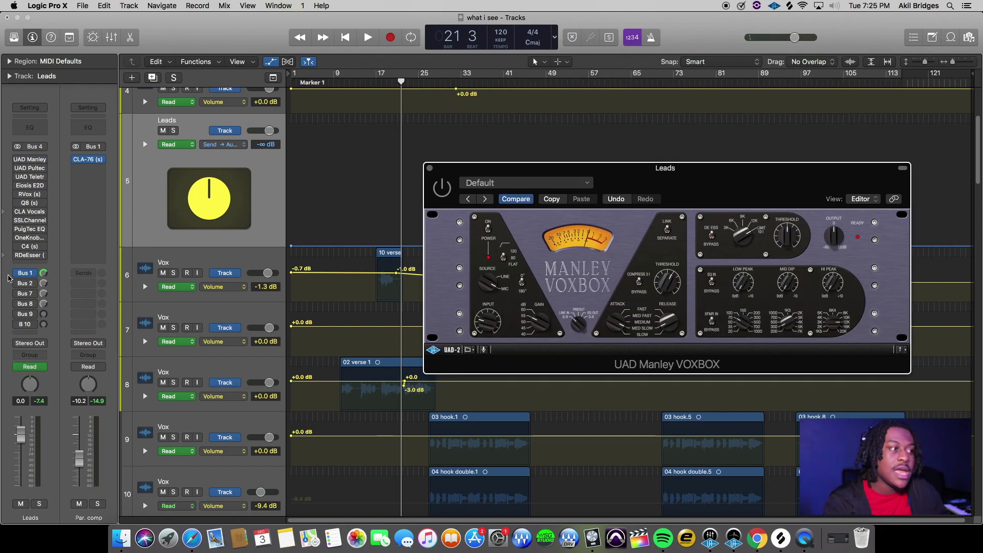
pyautogui.click(429, 169)
pyautogui.click(367, 125)
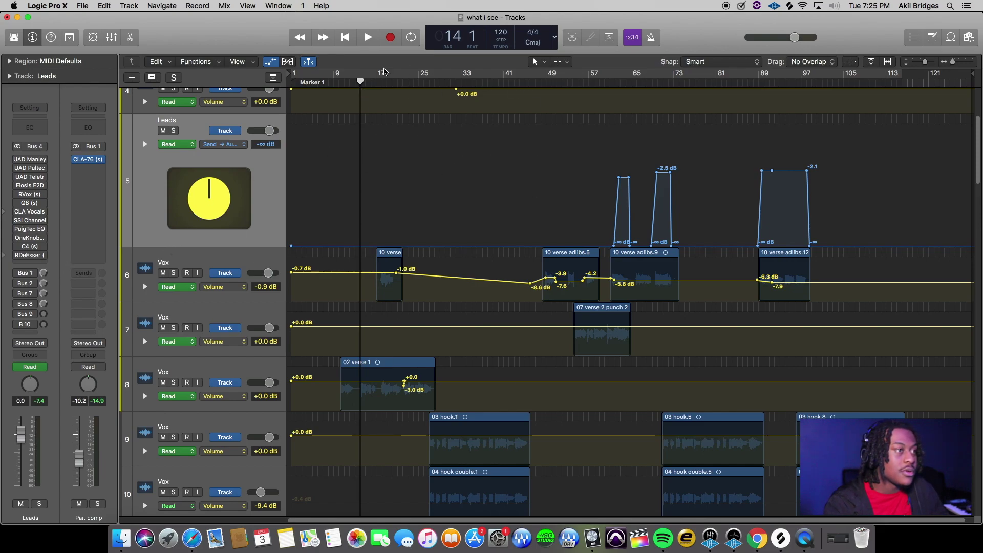
pyautogui.click(365, 84)
pyautogui.press('space')
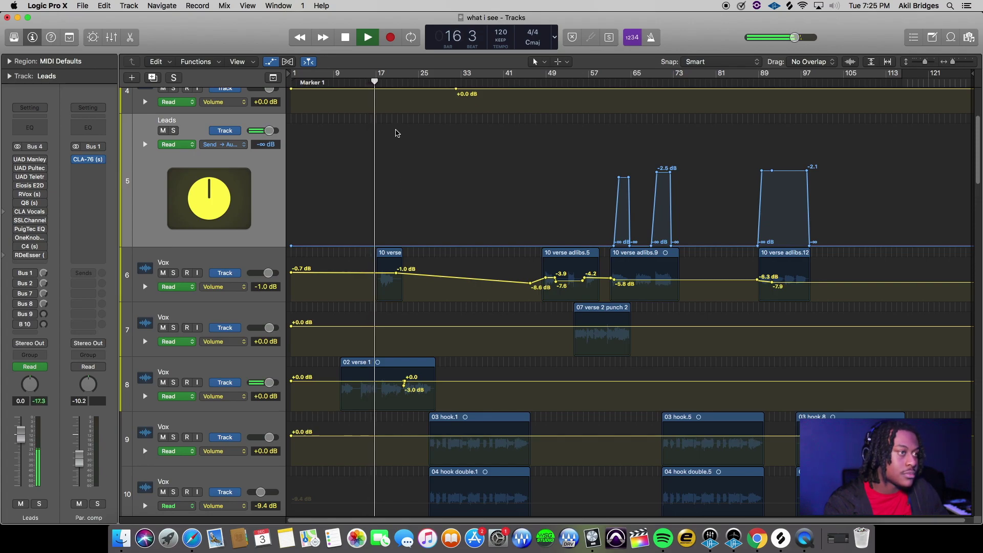
pyautogui.click(397, 83)
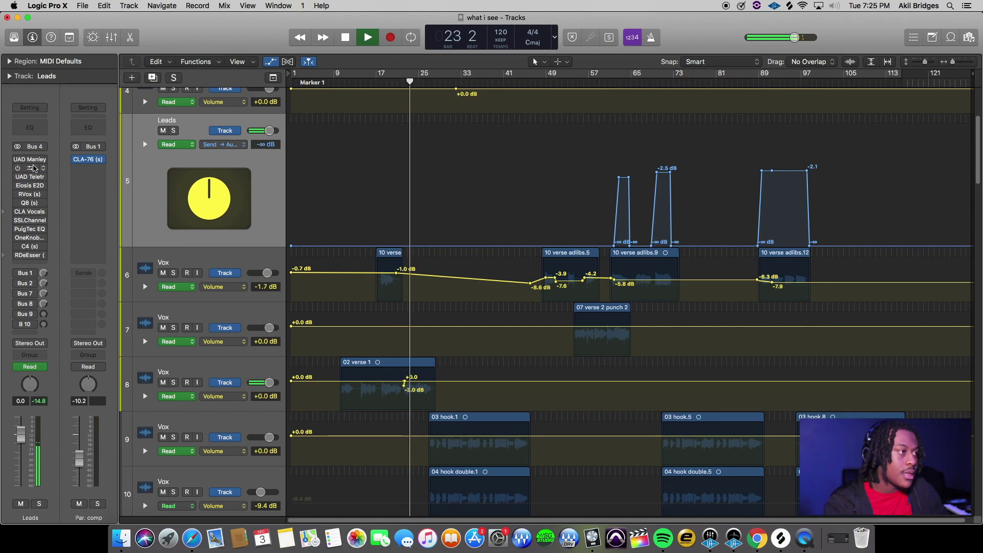
pyautogui.press('space')
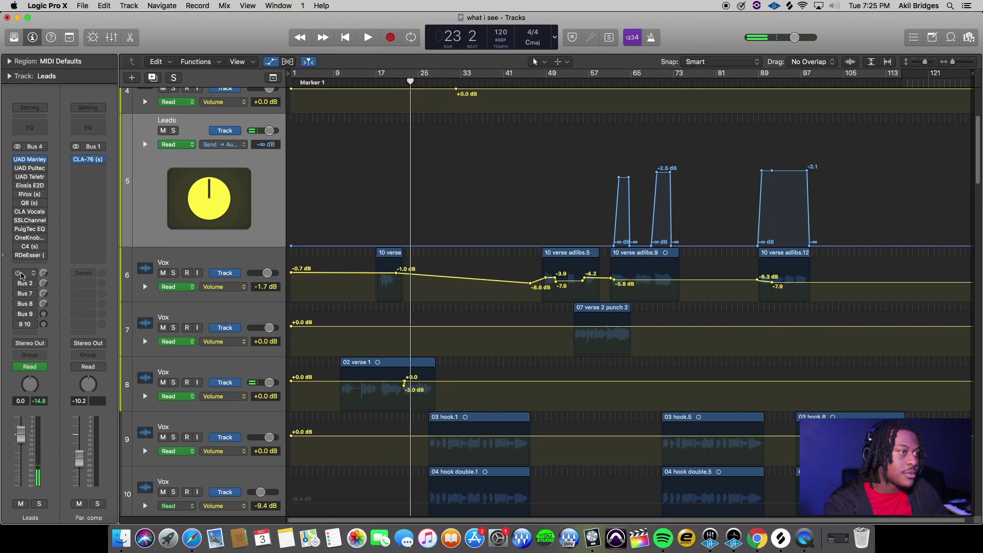
# - Reactivate the VOXBOX and Bus 1 send, audition the first verse from about bar 17, and reopen the VOXBOX window
pyautogui.click(382, 77)
pyautogui.click(364, 41)
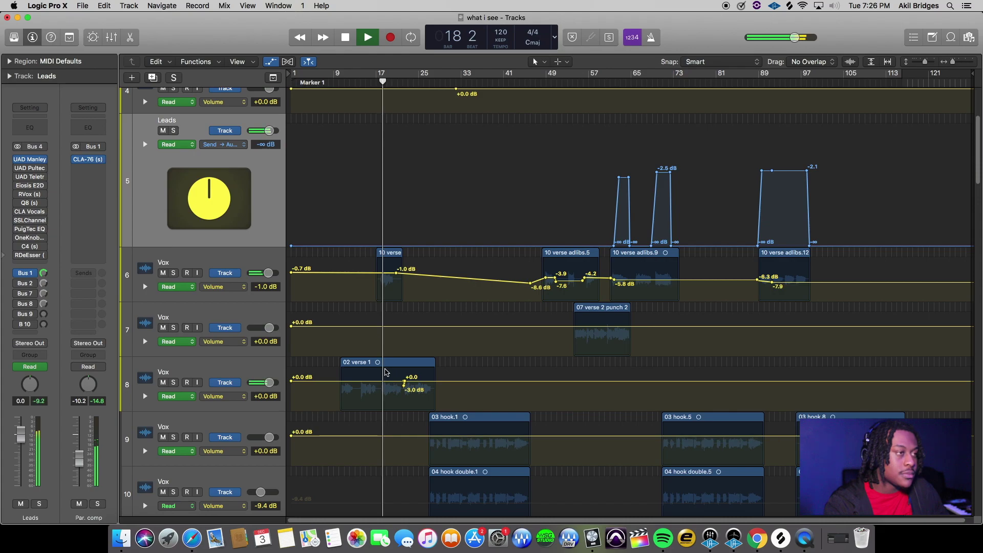
pyautogui.click(30, 160)
pyautogui.press('space')
pyautogui.moveTo(779, 182); pyautogui.dragTo(633, 116)
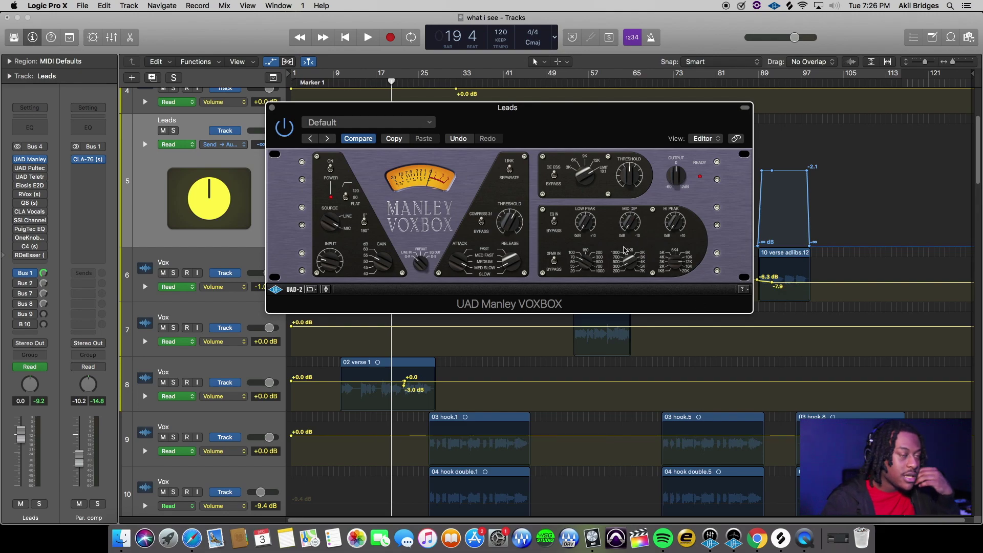
pyautogui.moveTo(612, 132); pyautogui.dragTo(585, 130)
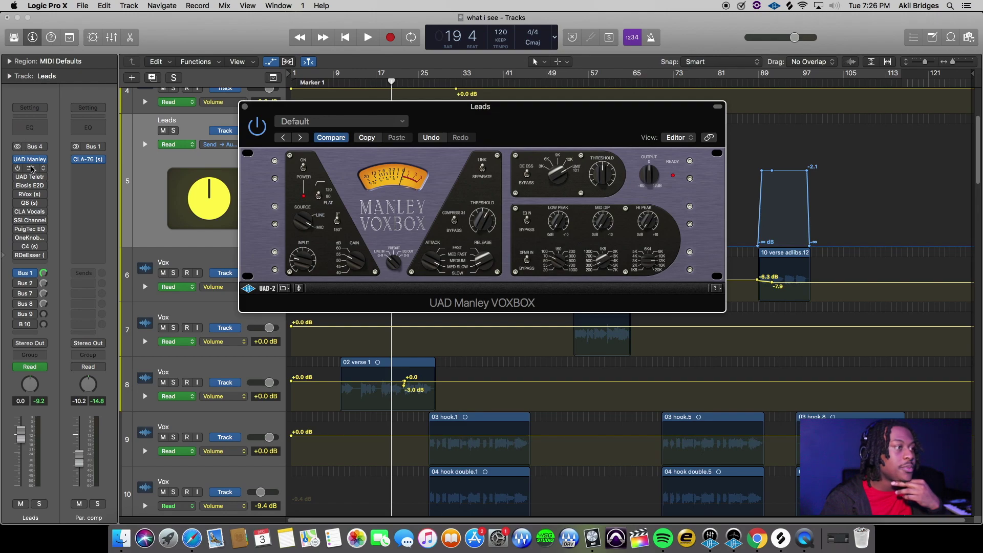
# - Open the UAD Pultec-Pro Legacy equalizer on the Leads track to view its settings, and close it again
pyautogui.click(210, 77)
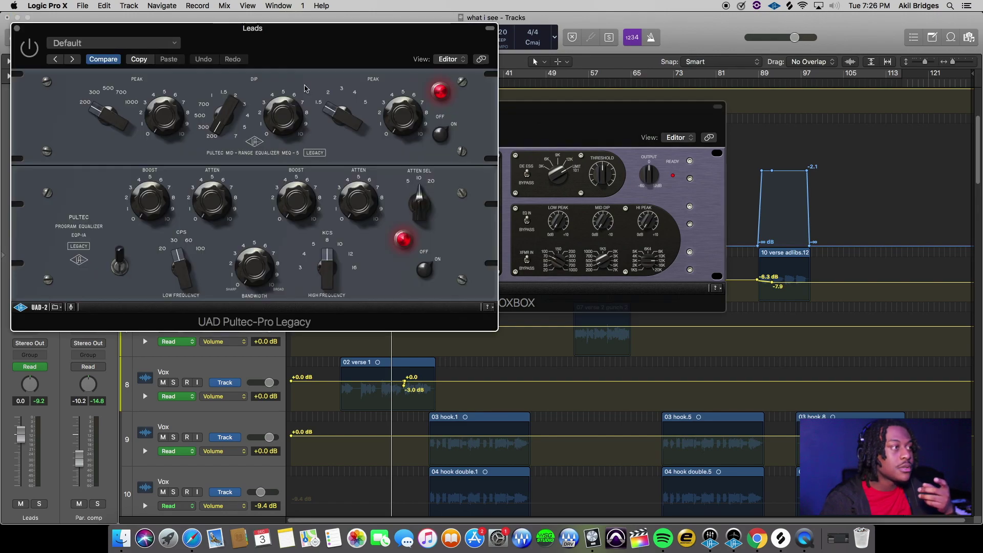
pyautogui.moveTo(63, 82); pyautogui.dragTo(137, 106)
pyautogui.click(91, 102)
pyautogui.moveTo(605, 121); pyautogui.dragTo(629, 178)
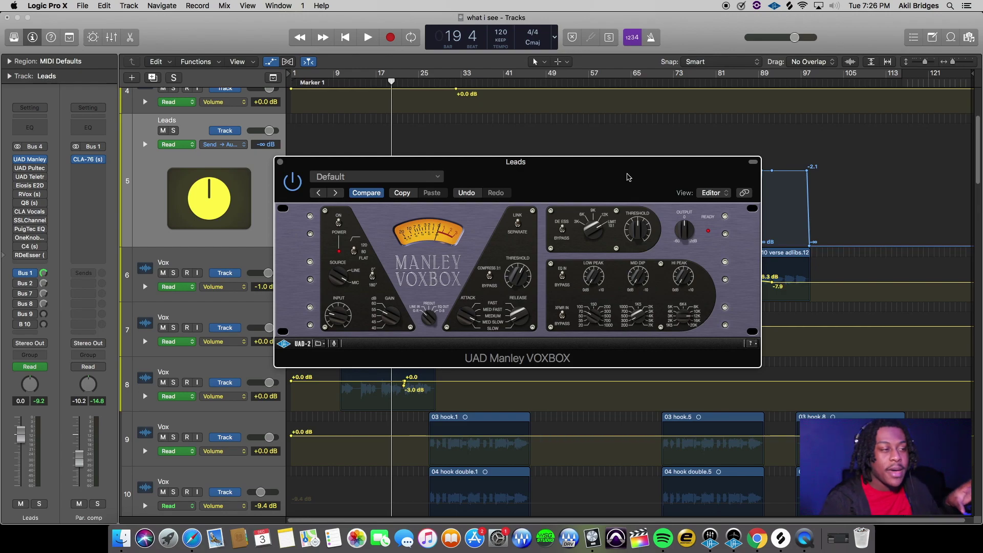
pyautogui.moveTo(626, 177); pyautogui.dragTo(700, 147)
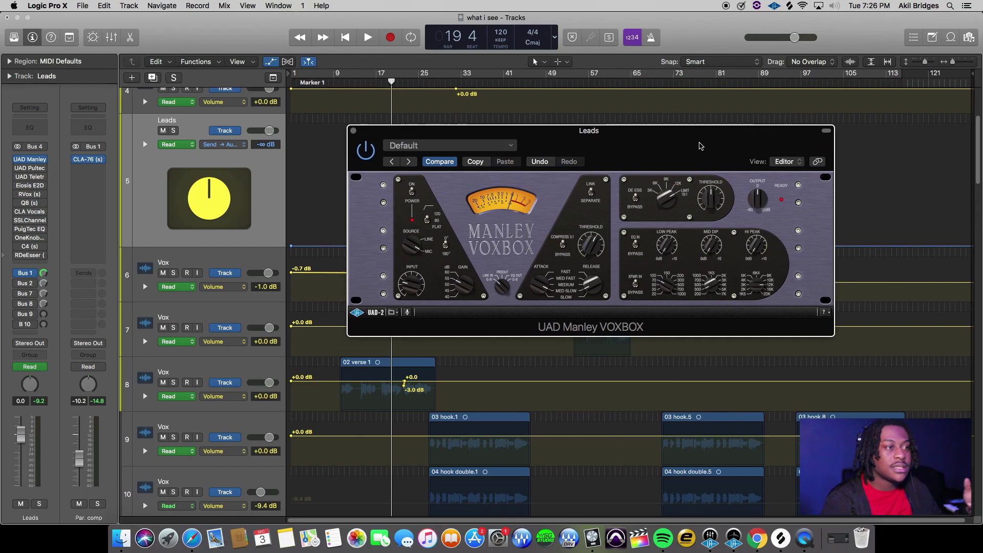
pyautogui.moveTo(696, 147); pyautogui.dragTo(733, 114)
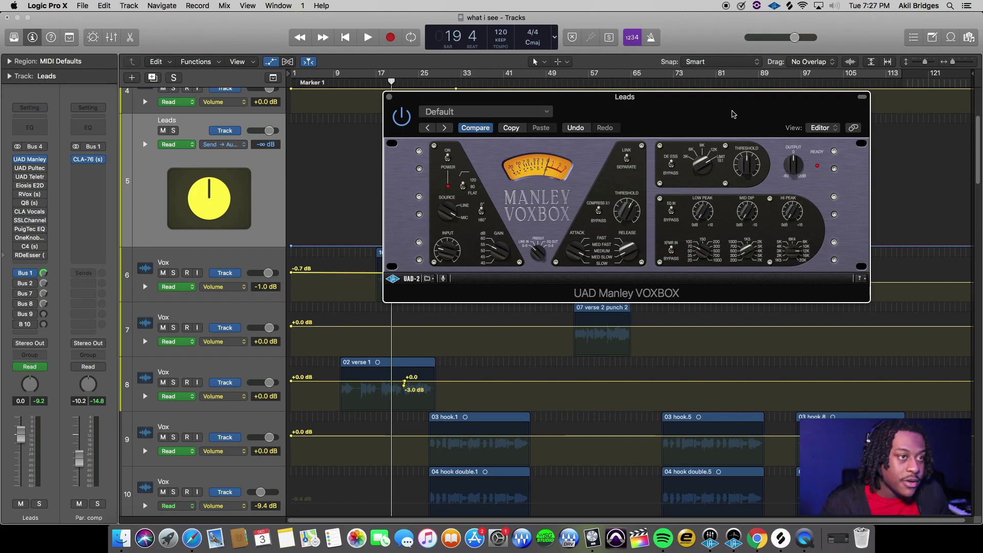
# - Solo the Leads track and audition the first hook from bar 29 with the VOXBOX window in view
pyautogui.moveTo(723, 111); pyautogui.dragTo(881, 182)
pyautogui.click(440, 83)
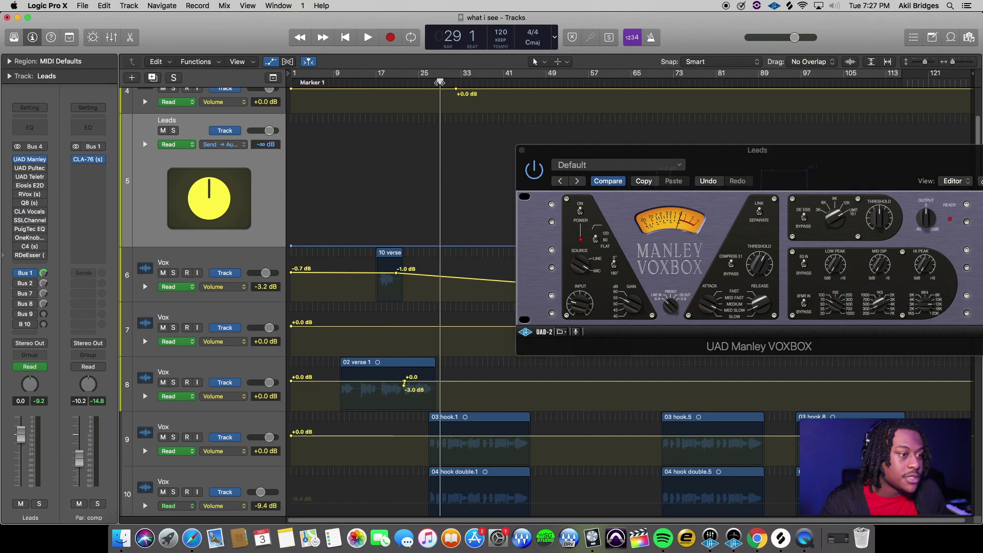
pyautogui.moveTo(908, 169); pyautogui.dragTo(637, 129)
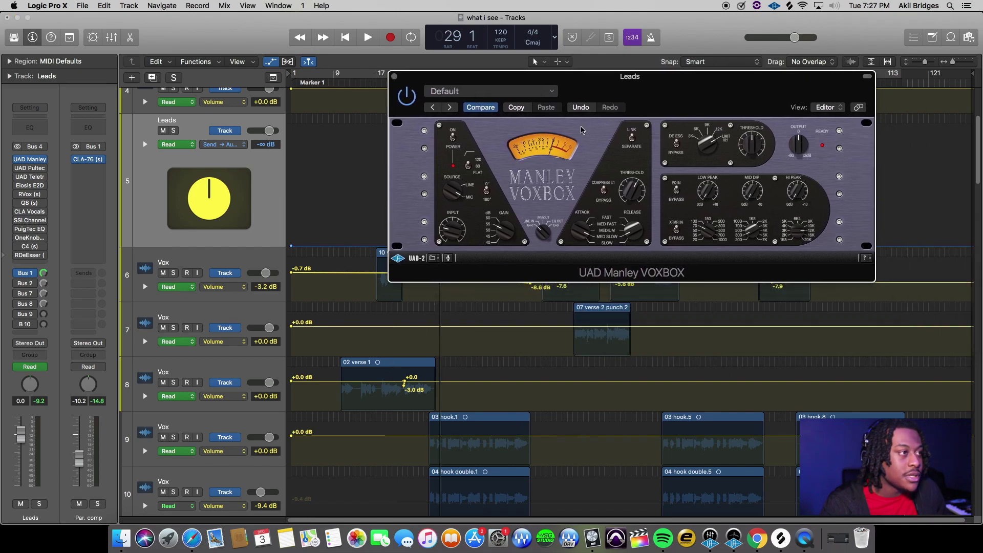
pyautogui.click(174, 78)
pyautogui.press('space')
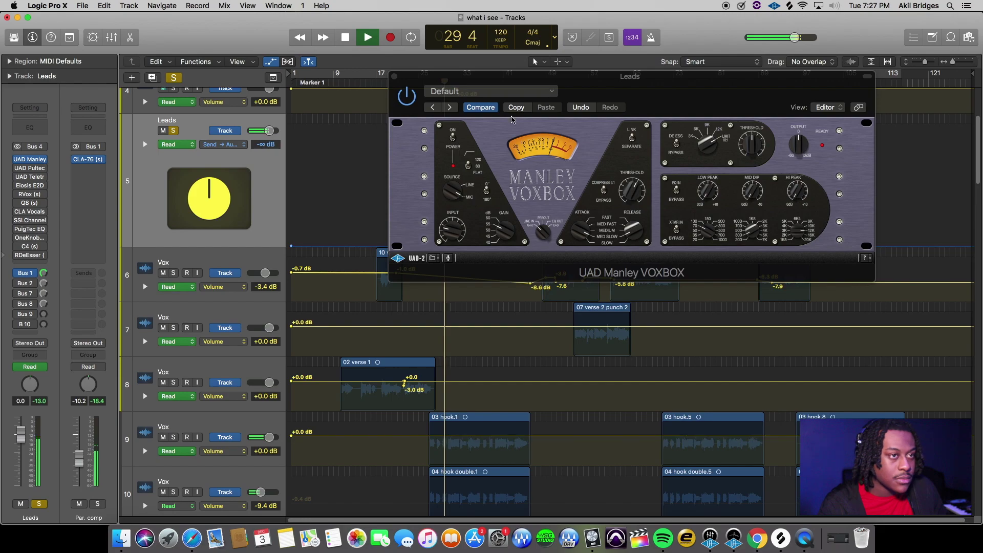
pyautogui.moveTo(770, 97); pyautogui.dragTo(770, 68)
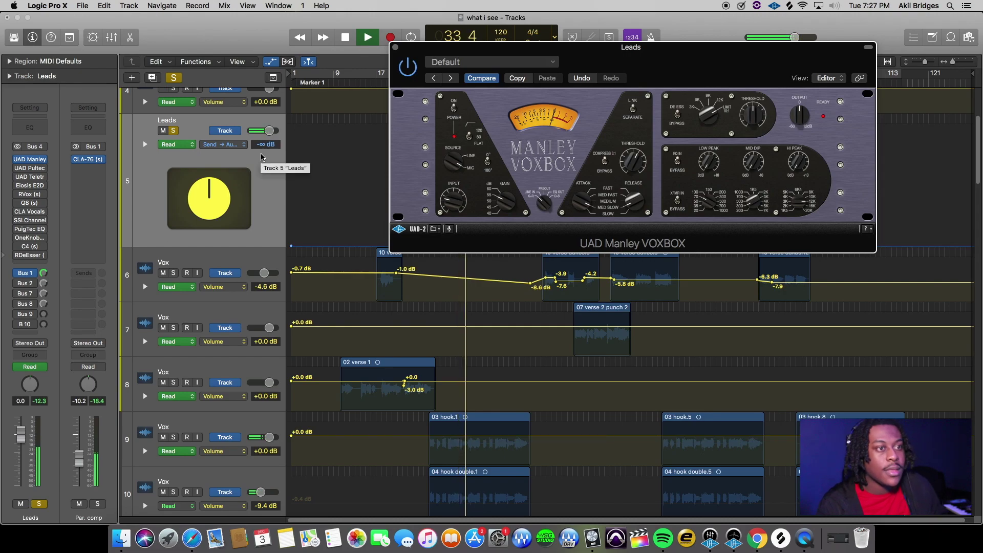
pyautogui.press('space')
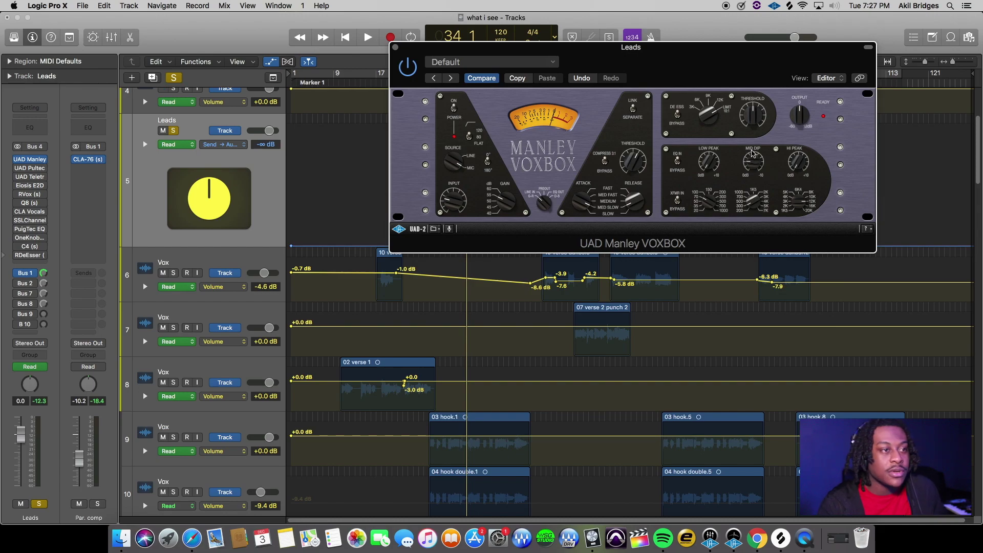
# - Audition the soloed hook again from about bar 30 while examining the low peak, mid dip and hi peak EQ on the VOXBOX
pyautogui.moveTo(617, 49); pyautogui.dragTo(716, 50)
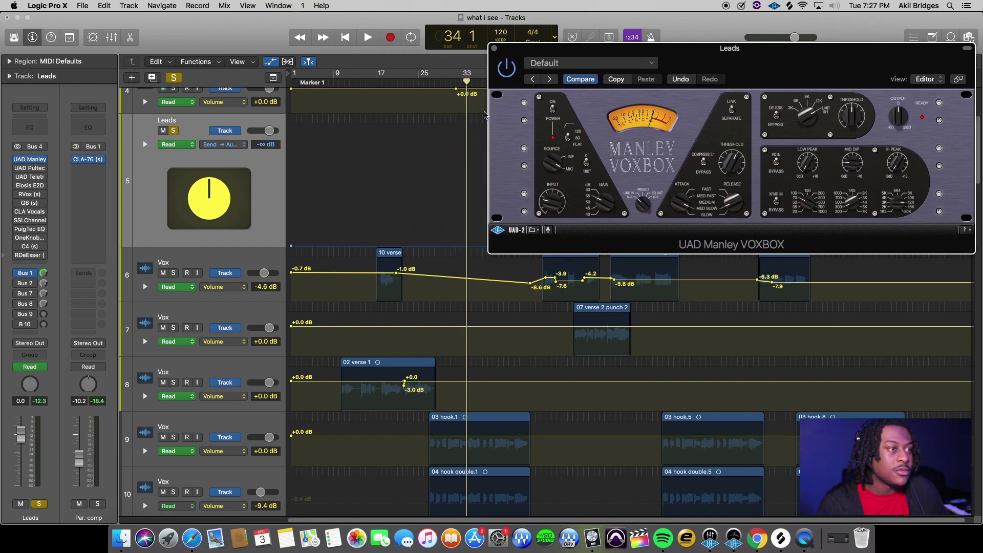
pyautogui.click(444, 88)
pyautogui.press('space')
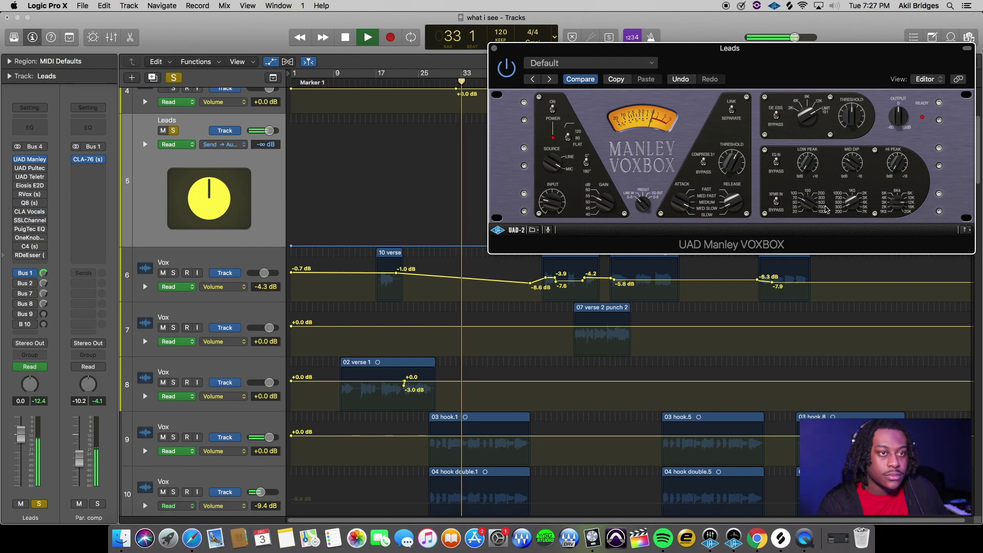
pyautogui.press('space')
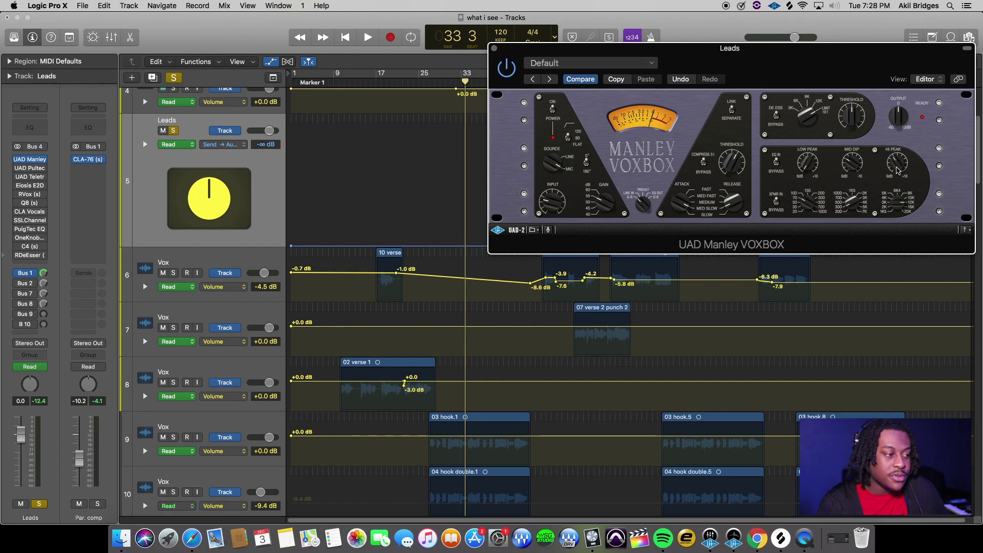
pyautogui.press('space')
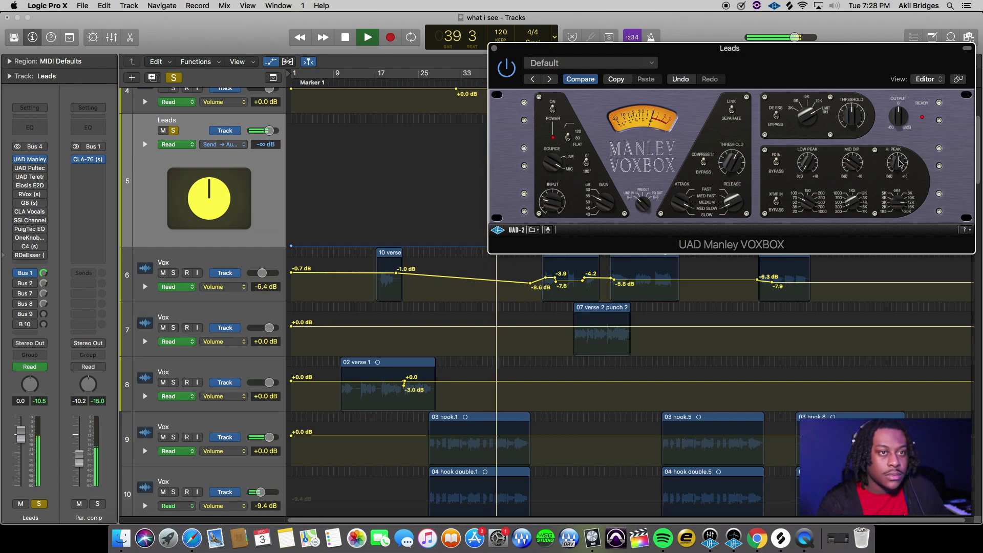
pyautogui.press('space')
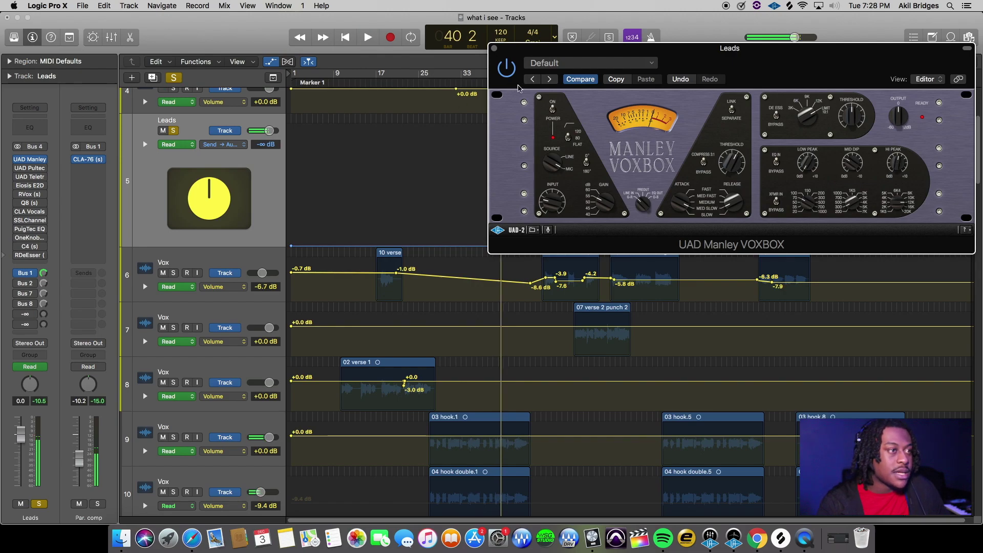
# - Clear the solo on the Leads track and audition the first hook in the full mix from bar 30
pyautogui.click(445, 81)
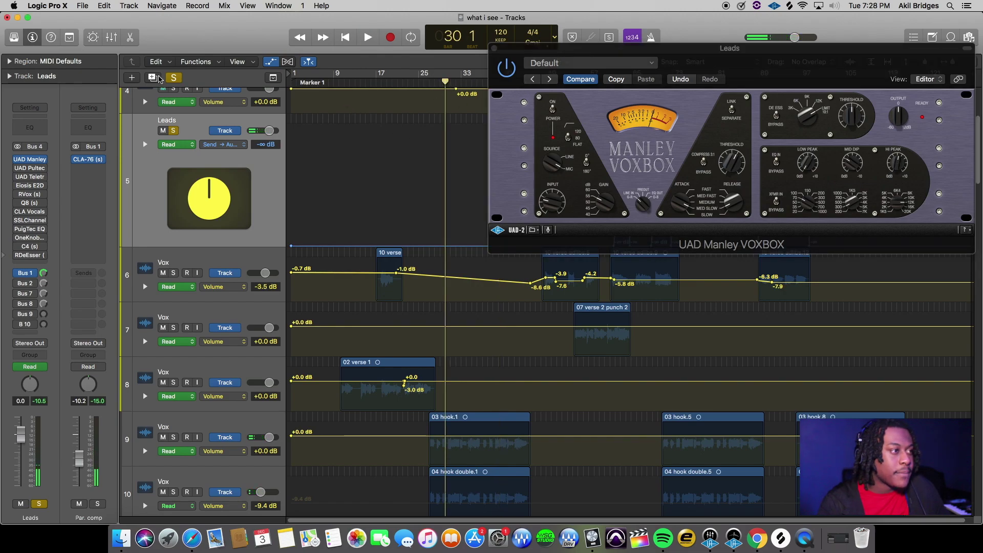
pyautogui.click(174, 78)
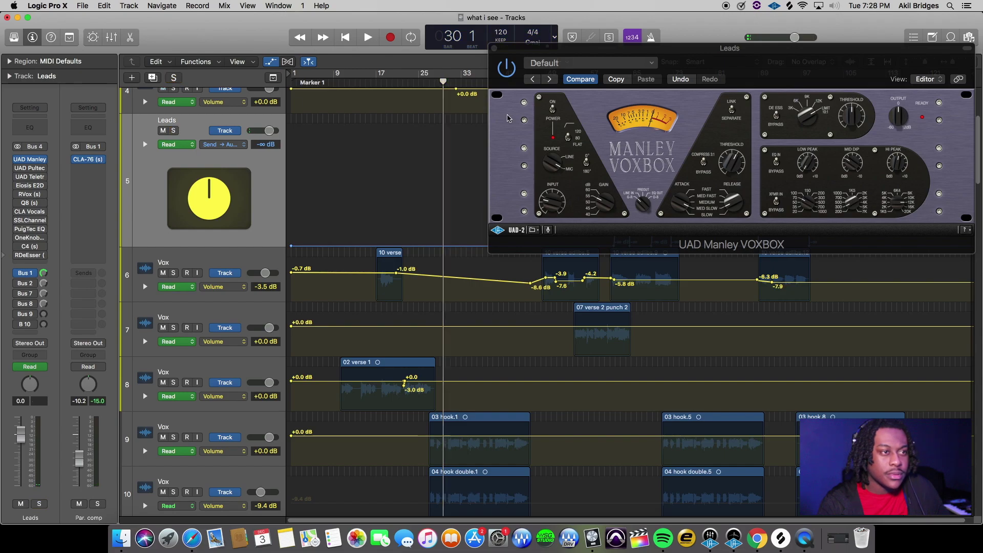
pyautogui.press('space')
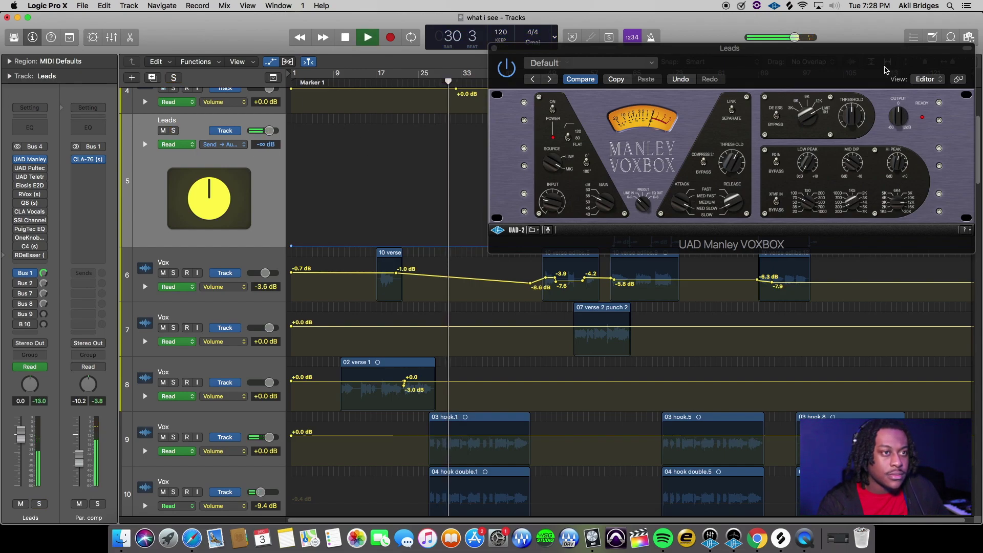
pyautogui.moveTo(882, 87); pyautogui.dragTo(832, 64)
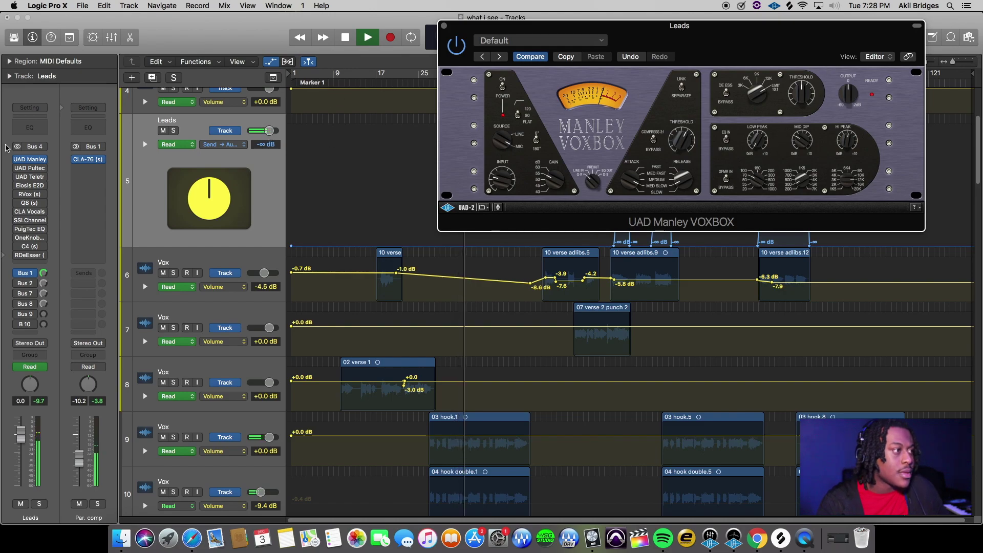
pyautogui.press('space')
# - Enable and open the UAD Pultec-Pro Legacy on the Leads track, and adjust the EQP-1A high-frequency attenuation
pyautogui.click(20, 169)
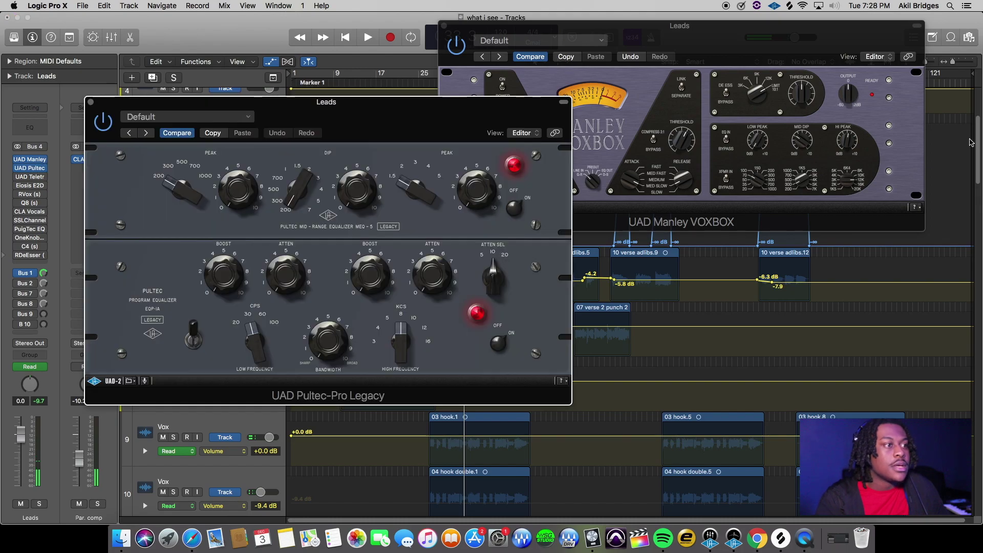
pyautogui.moveTo(381, 133); pyautogui.dragTo(581, 65)
pyautogui.moveTo(627, 207); pyautogui.dragTo(624, 201)
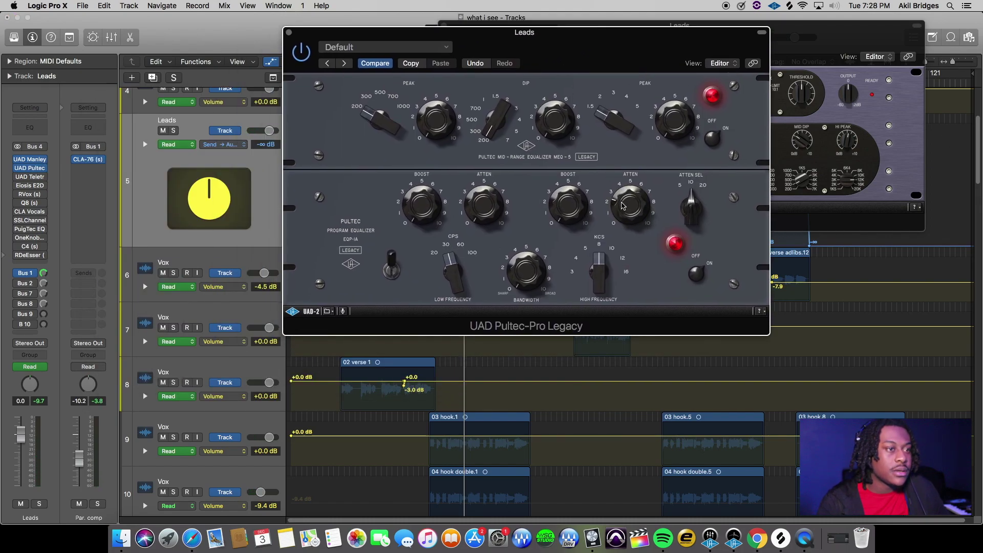
pyautogui.moveTo(630, 207); pyautogui.dragTo(625, 207)
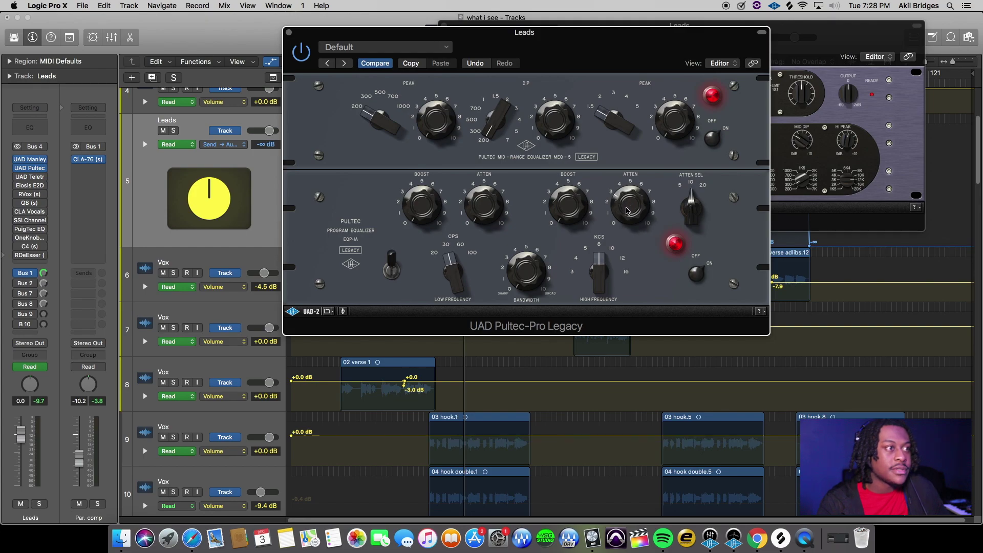
pyautogui.moveTo(602, 72); pyautogui.dragTo(678, 241)
# - Solo the Leads track and audition the first verse from about bar 22 while adjusting the Pultec's high-frequency attenuation
pyautogui.click(403, 81)
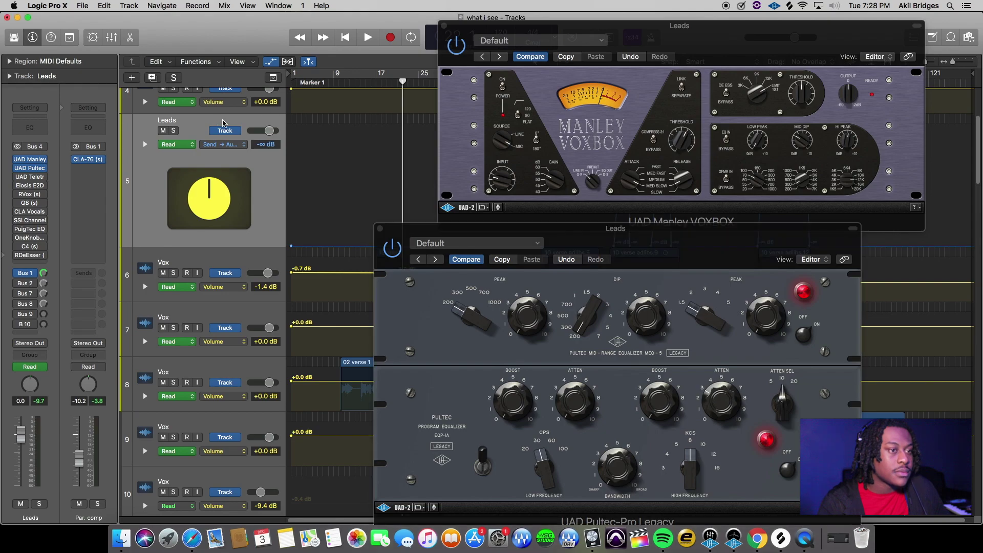
pyautogui.press('space')
pyautogui.moveTo(715, 259); pyautogui.dragTo(695, 207)
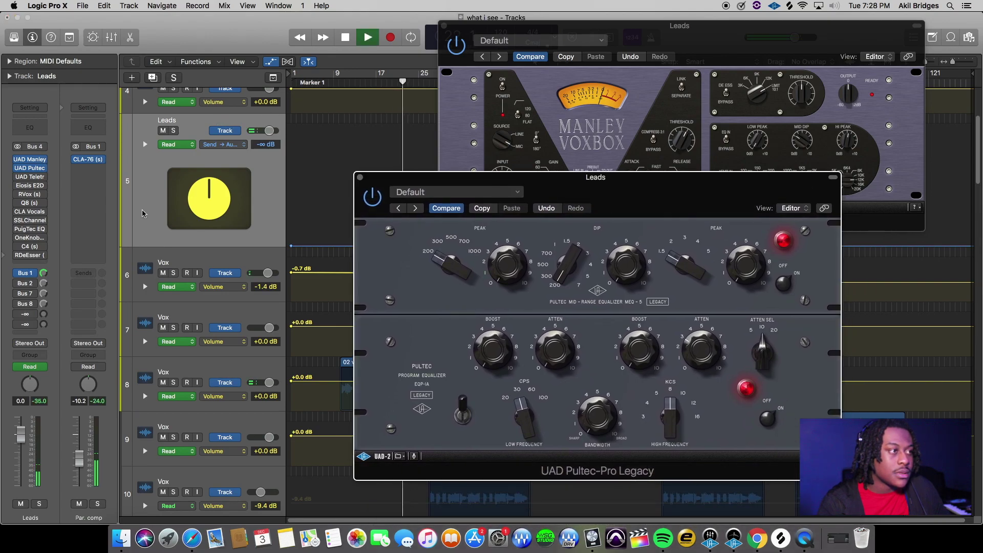
pyautogui.click(173, 131)
pyautogui.click(708, 347)
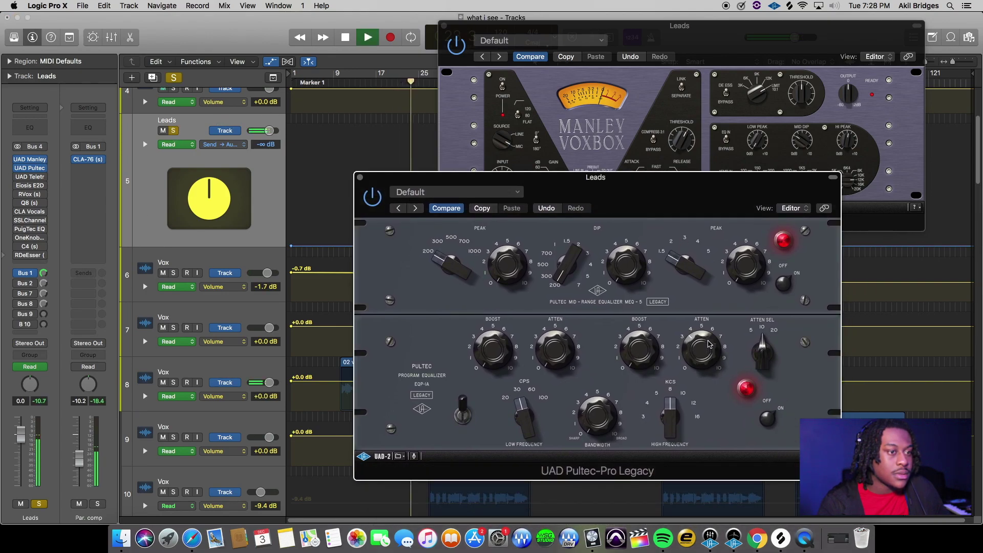
pyautogui.press('space')
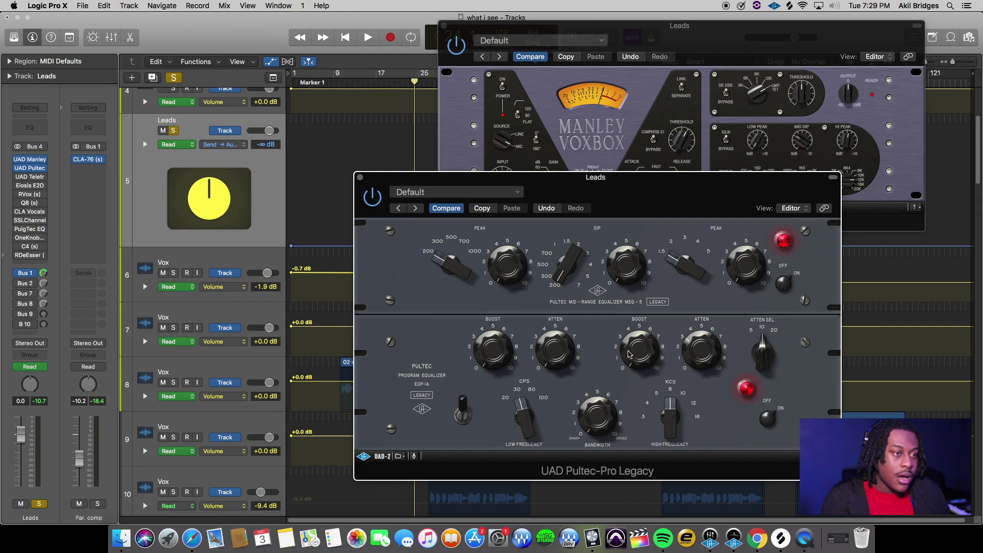
# - Adjust the Pultec's EQP-1A high-frequency boost while auditioning the soloed lead vocal from about bar 20
pyautogui.moveTo(634, 357); pyautogui.dragTo(631, 337)
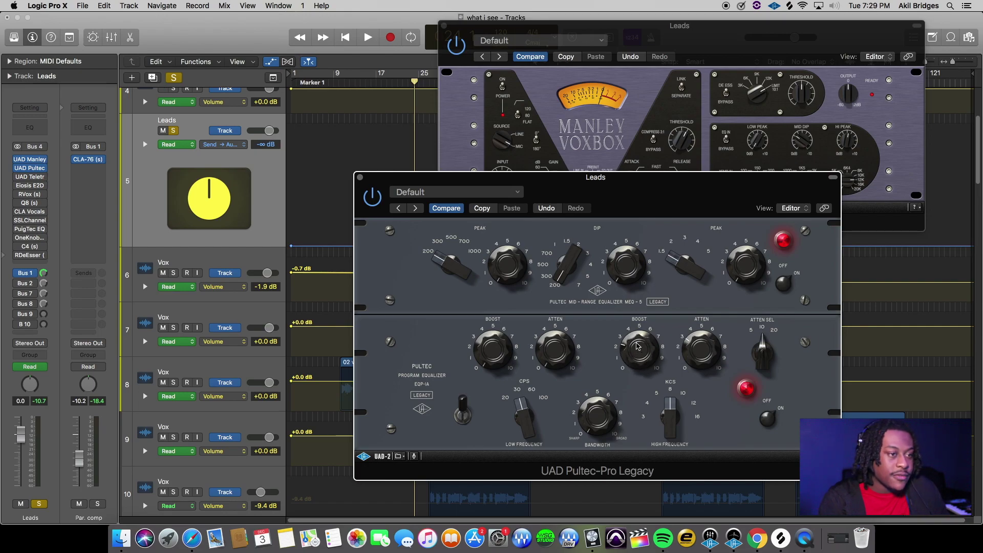
pyautogui.click(392, 78)
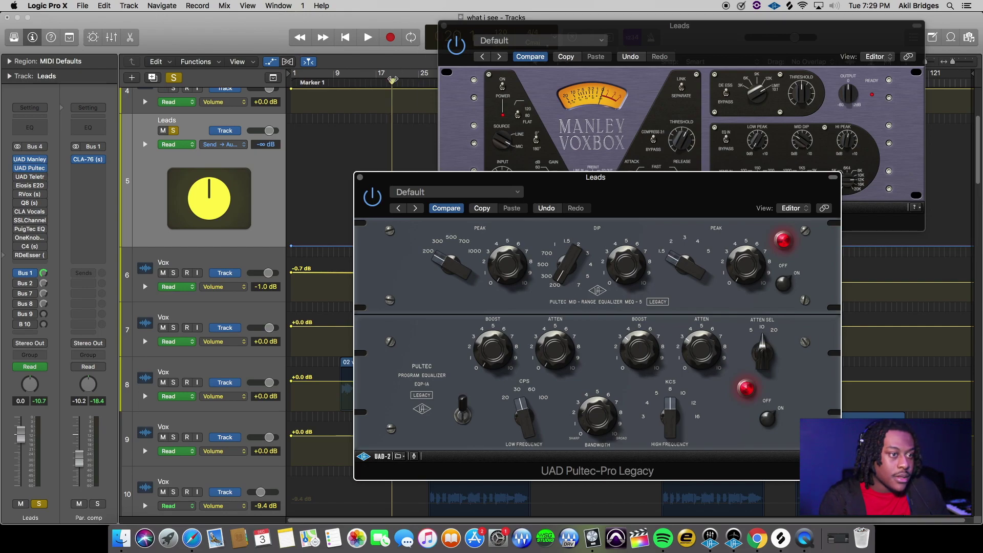
pyautogui.press('space')
pyautogui.moveTo(638, 349)
pyautogui.mouseDown()
pyautogui.moveTo(639, 333)
pyautogui.moveTo(640, 343)
pyautogui.mouseUp()
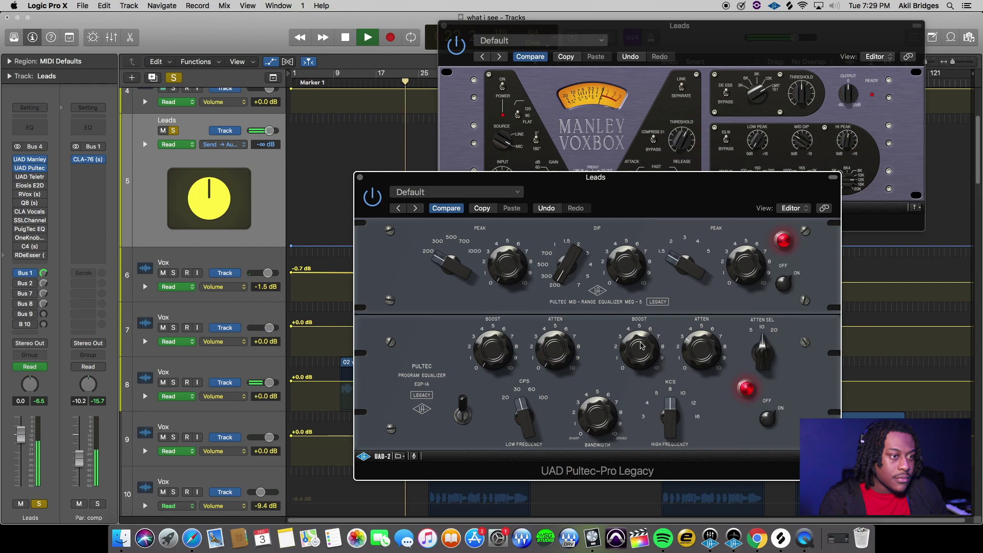
pyautogui.moveTo(641, 346); pyautogui.dragTo(641, 391)
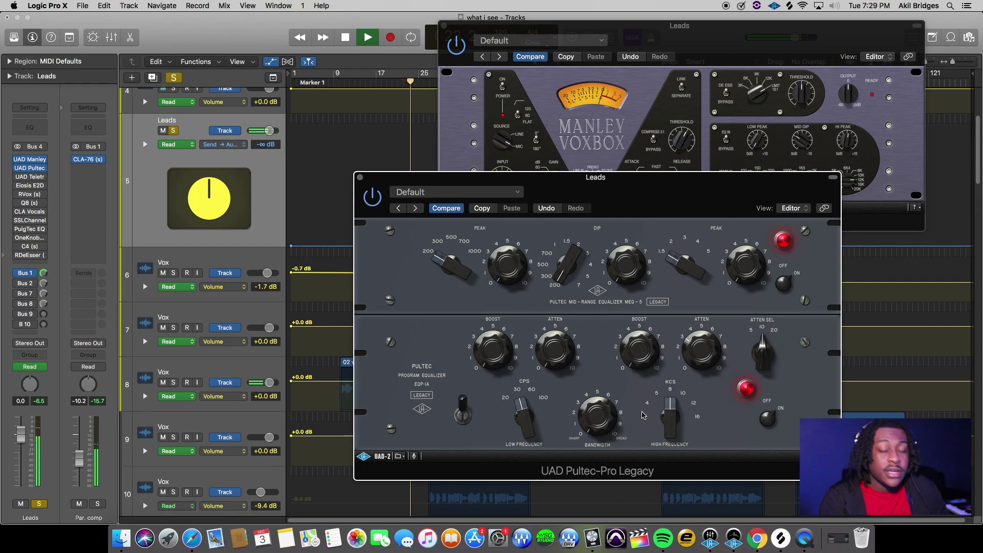
pyautogui.press('space')
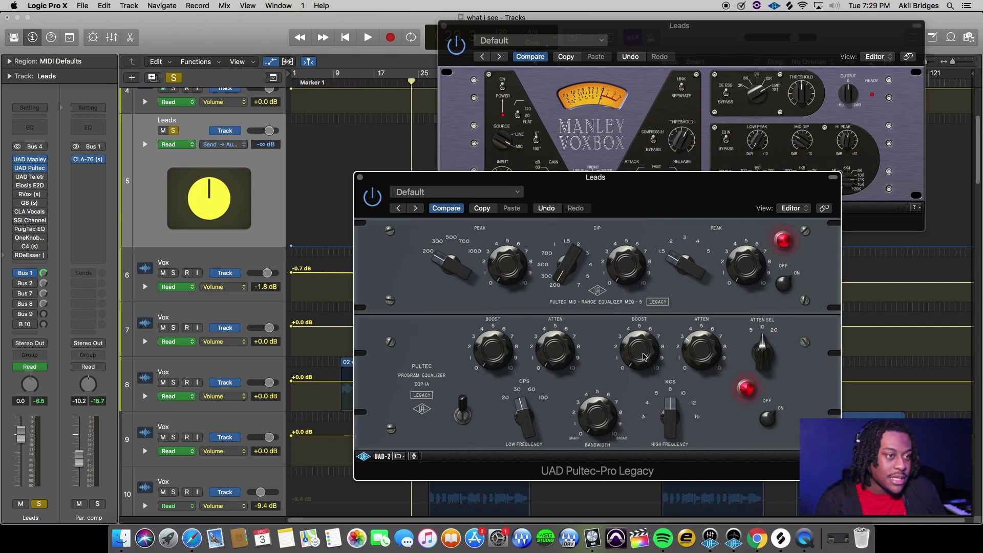
# - Resume soloed playback and readjust the high-frequency boost, moving the Pultec window up to view both EQ sections
pyautogui.press('space')
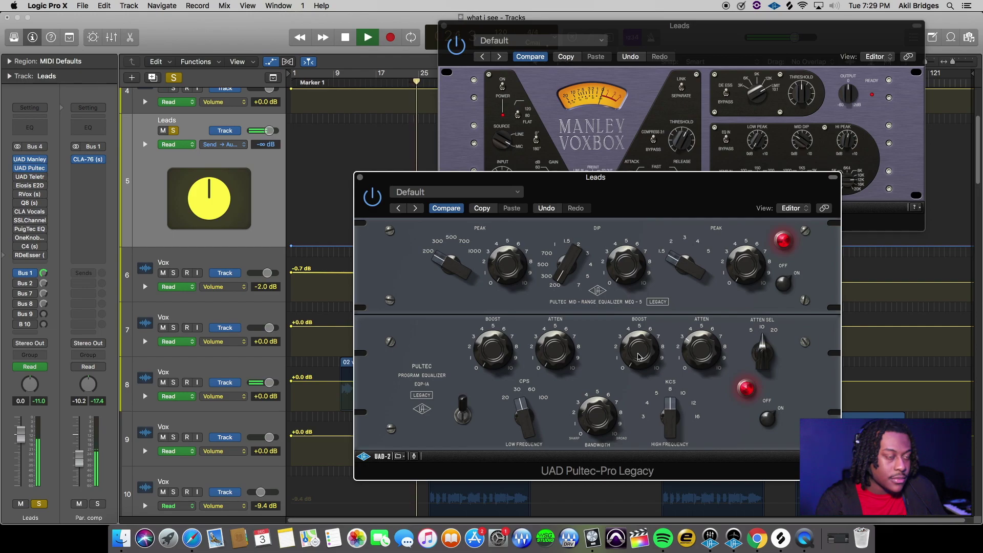
pyautogui.moveTo(636, 348); pyautogui.dragTo(642, 300)
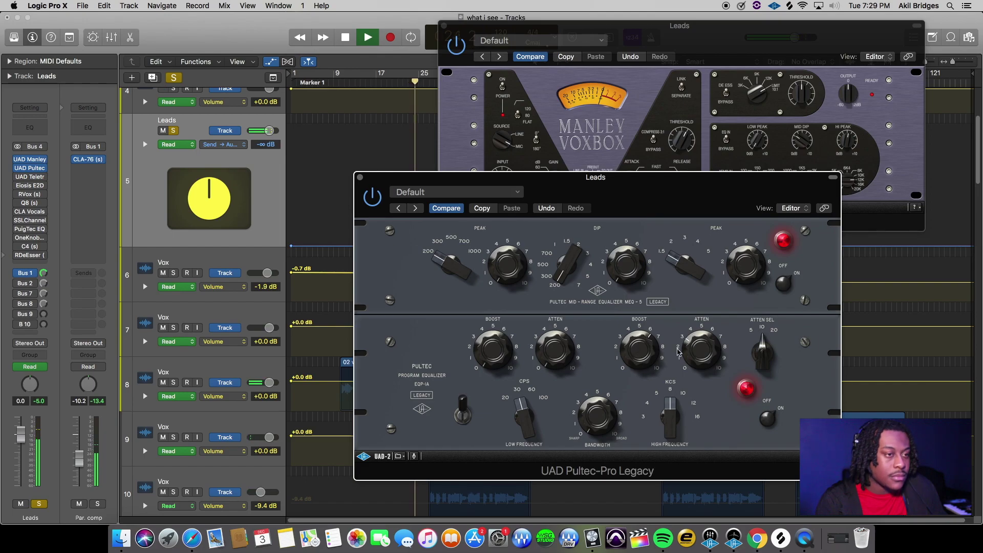
pyautogui.moveTo(659, 201); pyautogui.dragTo(616, 139)
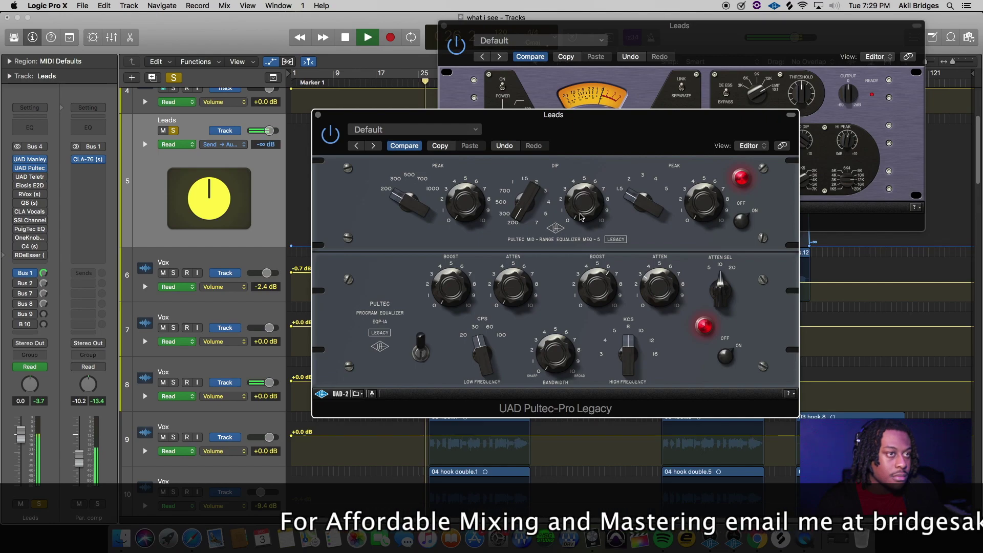
pyautogui.press('space')
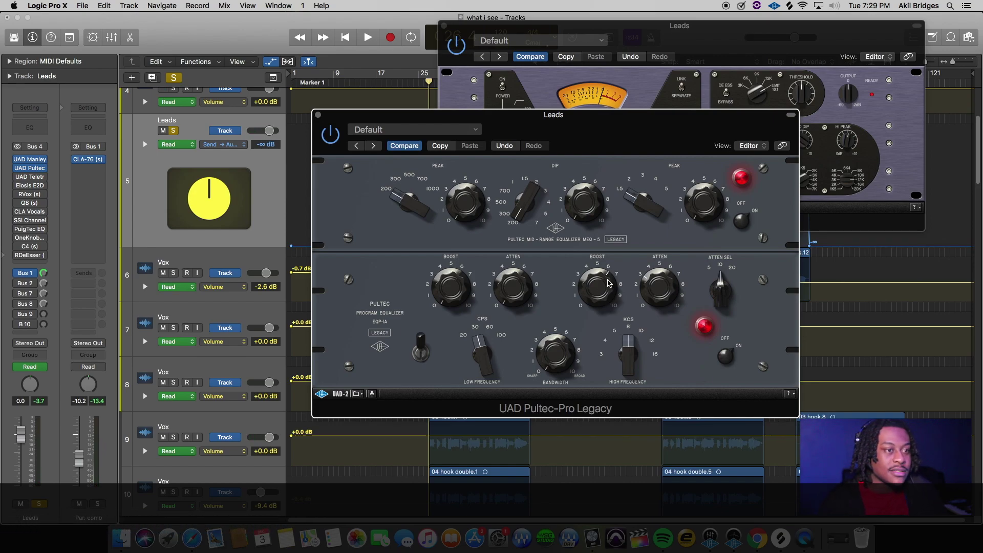
# - Fine-tune the Pultec's high-frequency attenuation and audition the soloed vocal from about bar 25
pyautogui.moveTo(657, 288); pyautogui.dragTo(657, 285)
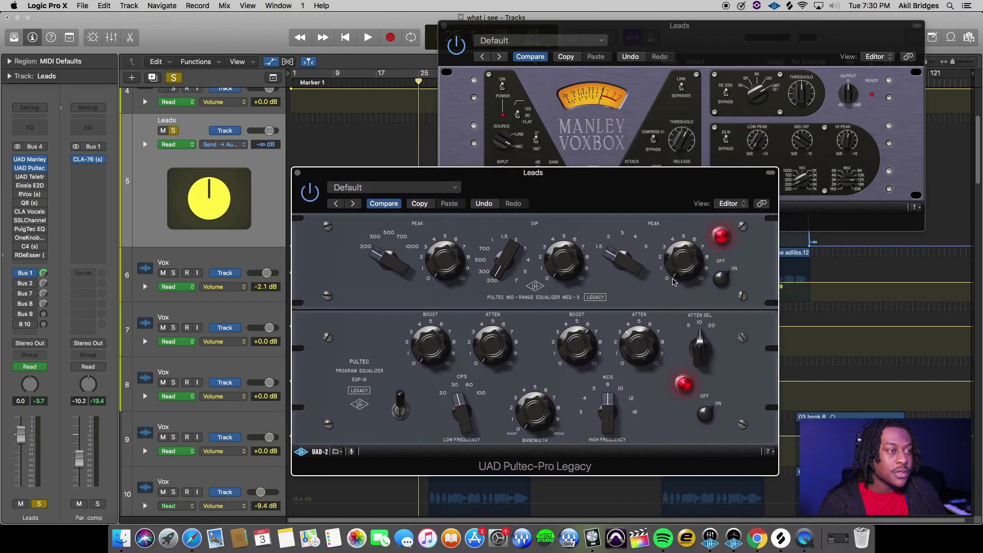
pyautogui.press('space')
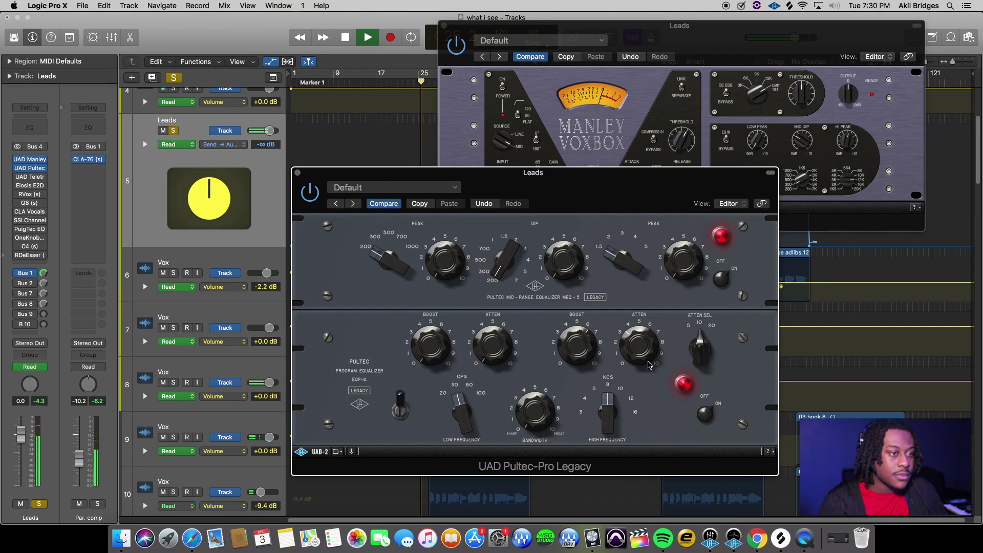
pyautogui.moveTo(631, 202); pyautogui.dragTo(680, 110)
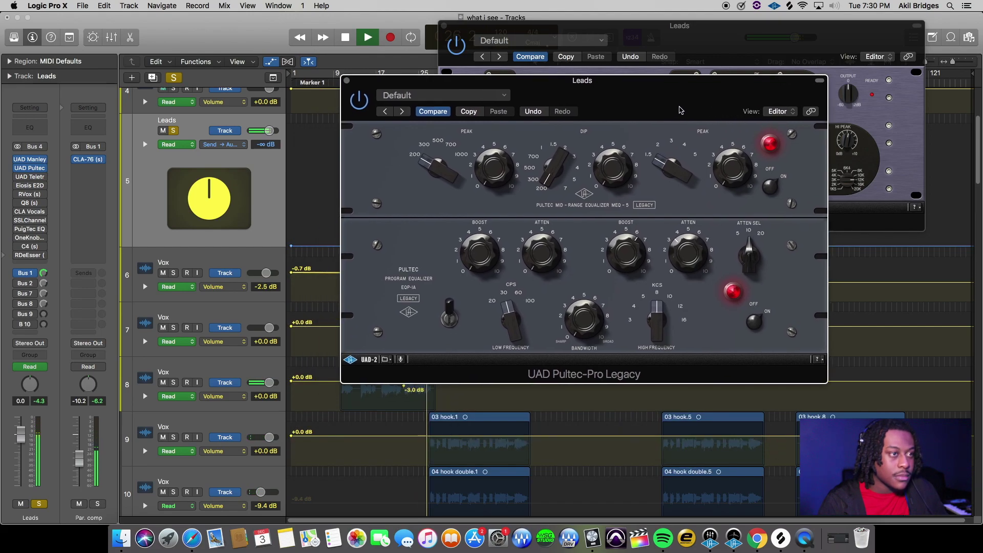
pyautogui.press('space')
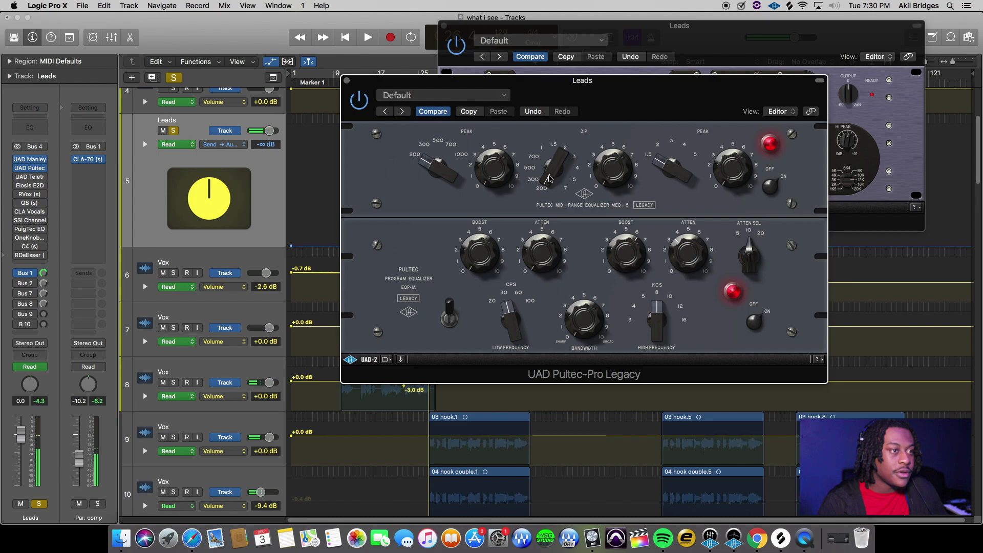
# - Set the MEQ-5 dip frequency to 300 and adjust the dip amount while auditioning the soloed vocal from about bar 20
pyautogui.moveTo(549, 178); pyautogui.dragTo(608, 176)
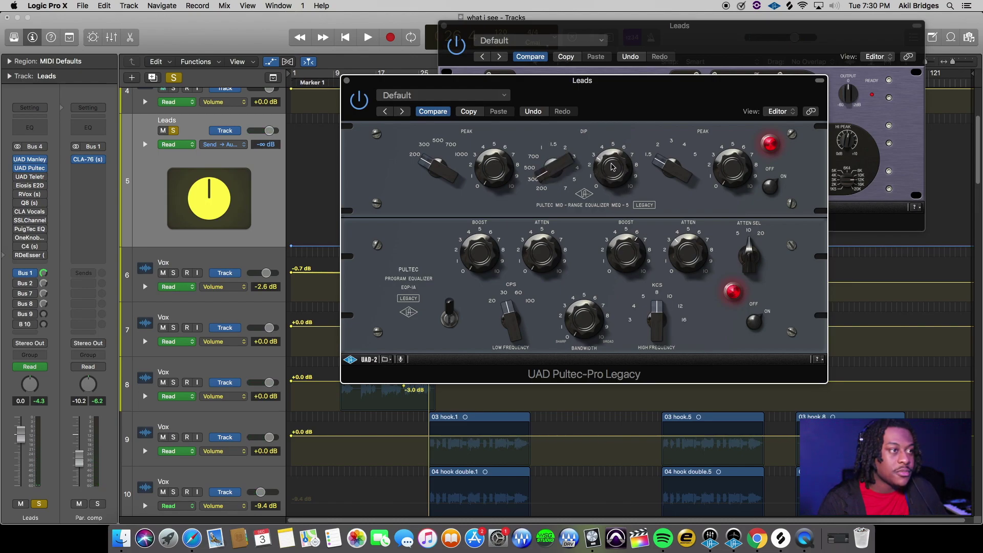
pyautogui.moveTo(640, 98); pyautogui.dragTo(686, 239)
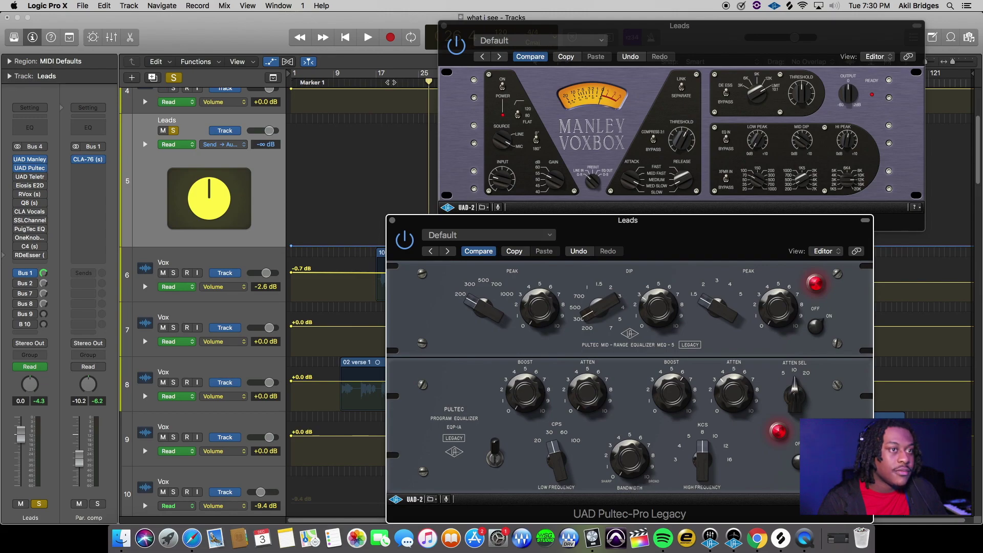
pyautogui.click(765, 67)
pyautogui.press('space')
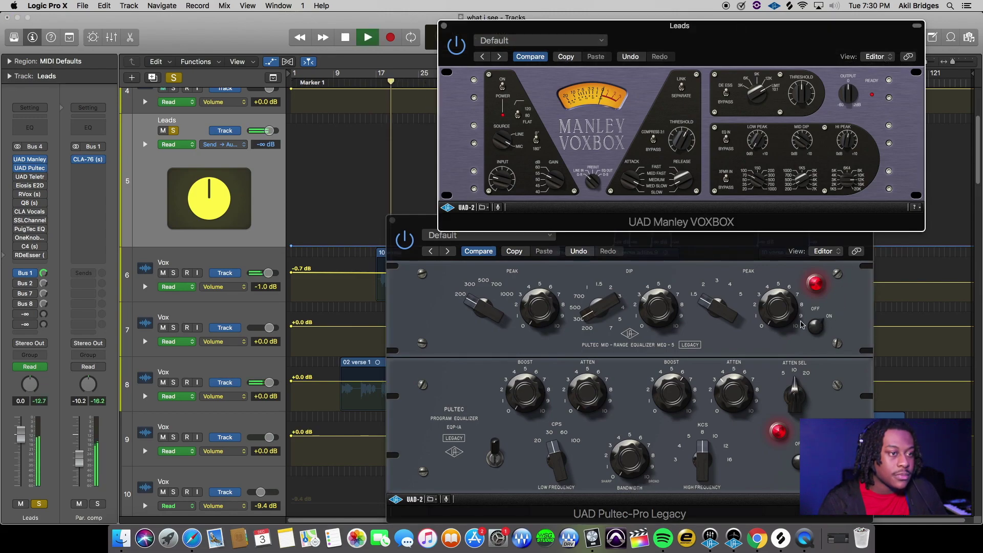
pyautogui.moveTo(651, 302); pyautogui.dragTo(652, 329)
pyautogui.press('space')
# - Clear the Leads solo and audition the first hook in the full mix from about bar 27 with the Pultec in view
pyautogui.press('space')
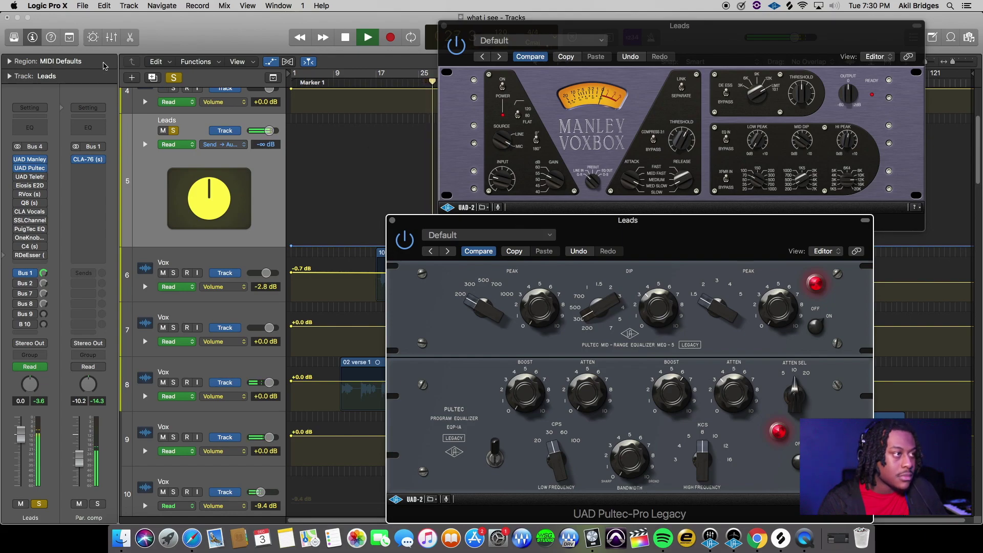
pyautogui.click(173, 78)
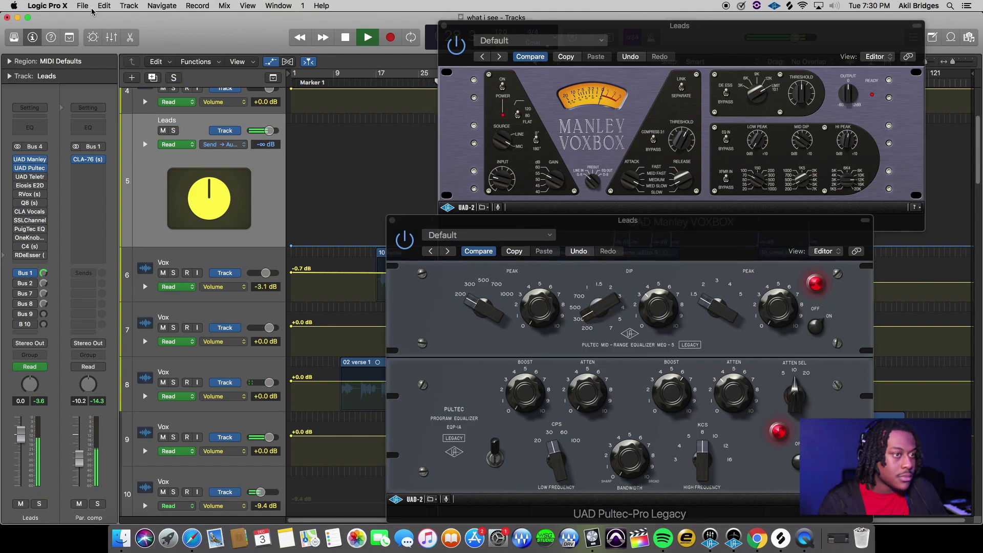
pyautogui.moveTo(615, 220); pyautogui.dragTo(614, 147)
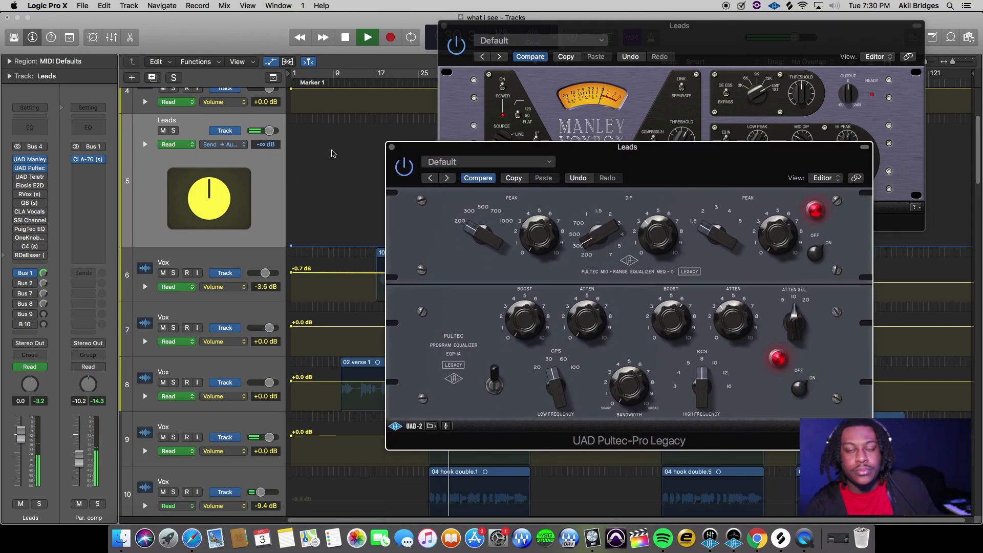
pyautogui.press('space')
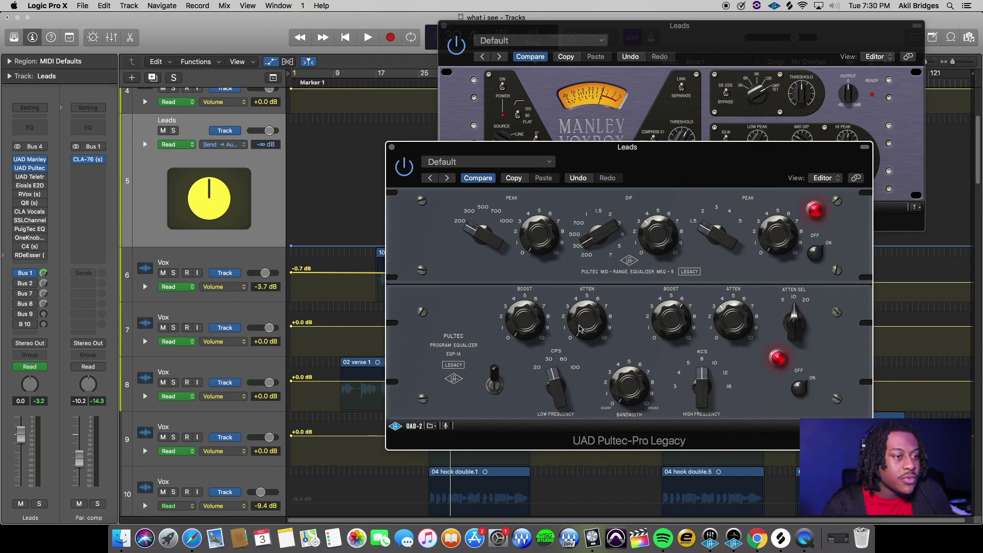
# - Set the Pultec's low frequency to 100 CPS, adjust its low attenuation, and audition the hook in the mix from bar 31
pyautogui.moveTo(567, 405); pyautogui.dragTo(593, 315)
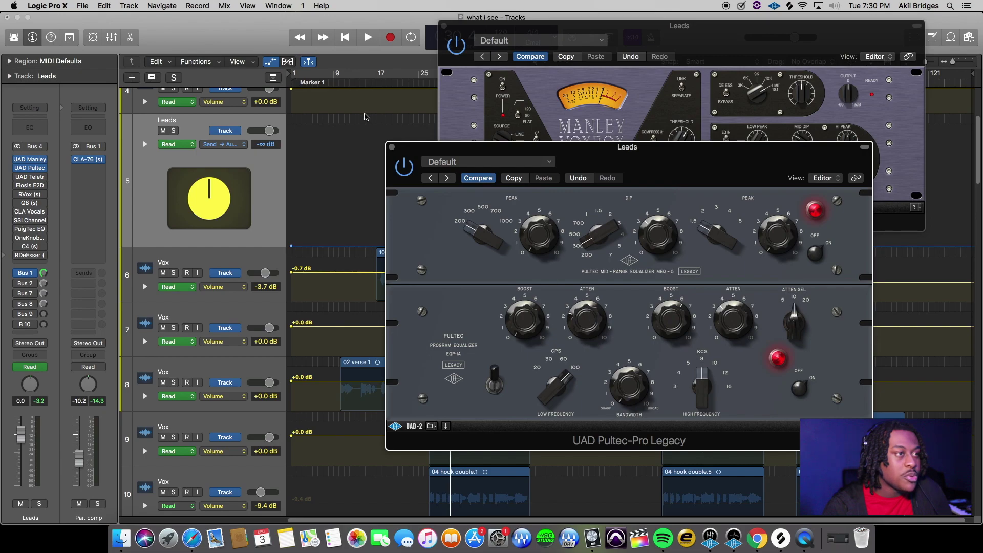
pyautogui.click(429, 83)
pyautogui.moveTo(682, 28); pyautogui.dragTo(837, 43)
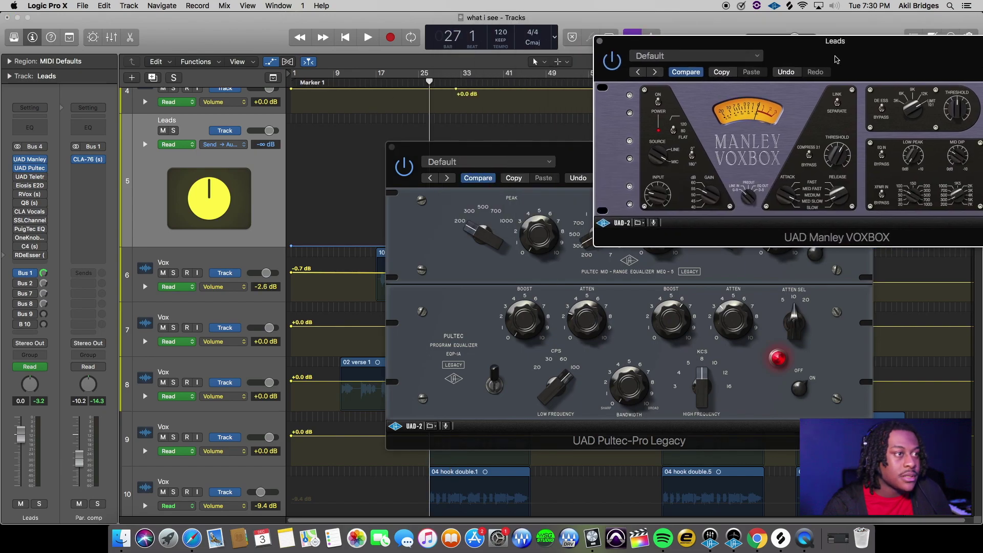
pyautogui.click(450, 83)
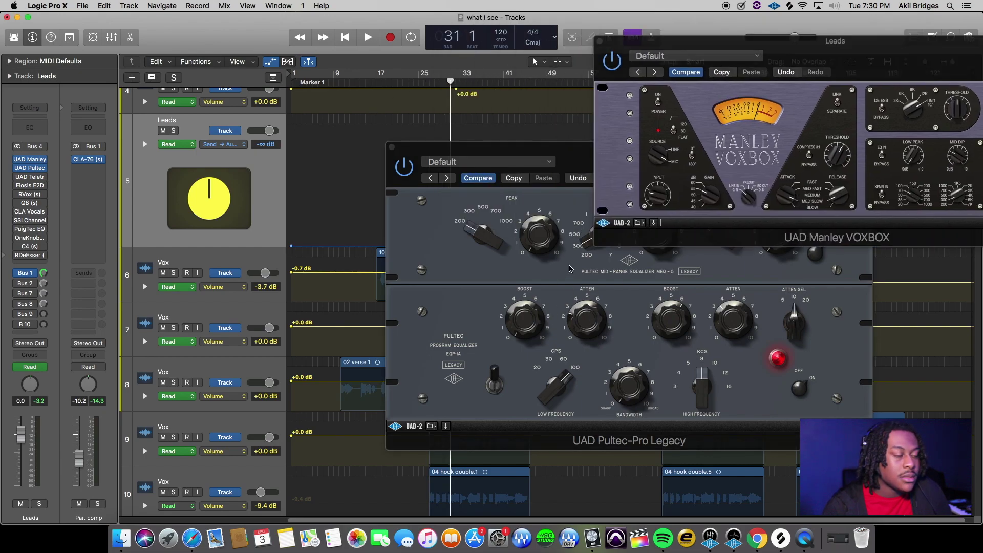
pyautogui.press('space')
pyautogui.click(585, 287)
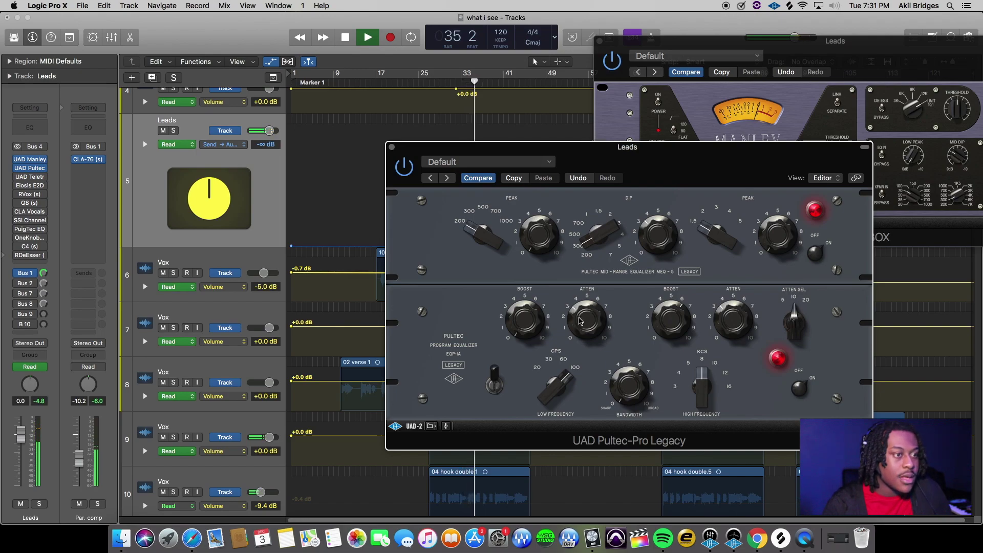
pyautogui.press('space')
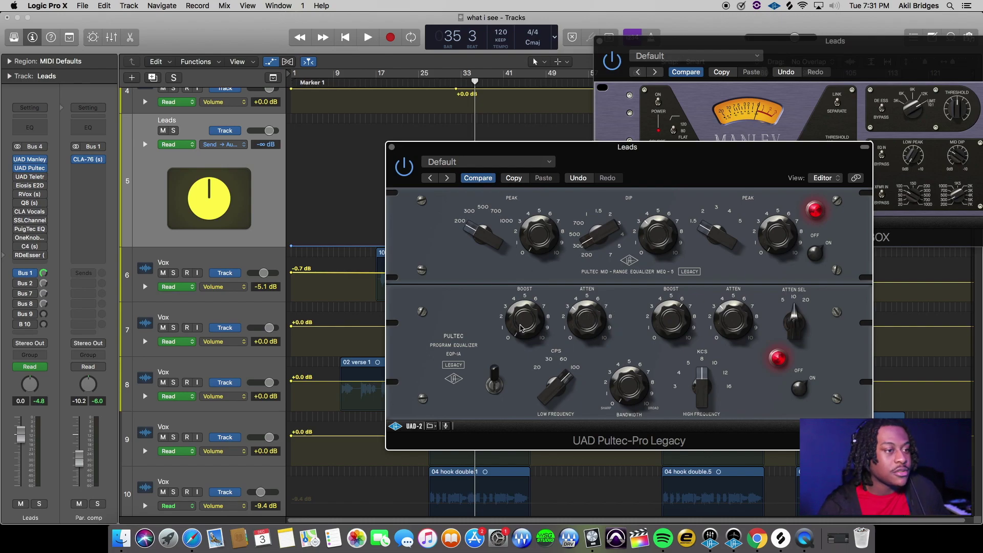
# - Raise the Pultec's low-frequency boost slightly and audition it in the full mix from about bar 31
pyautogui.moveTo(519, 322); pyautogui.dragTo(519, 317)
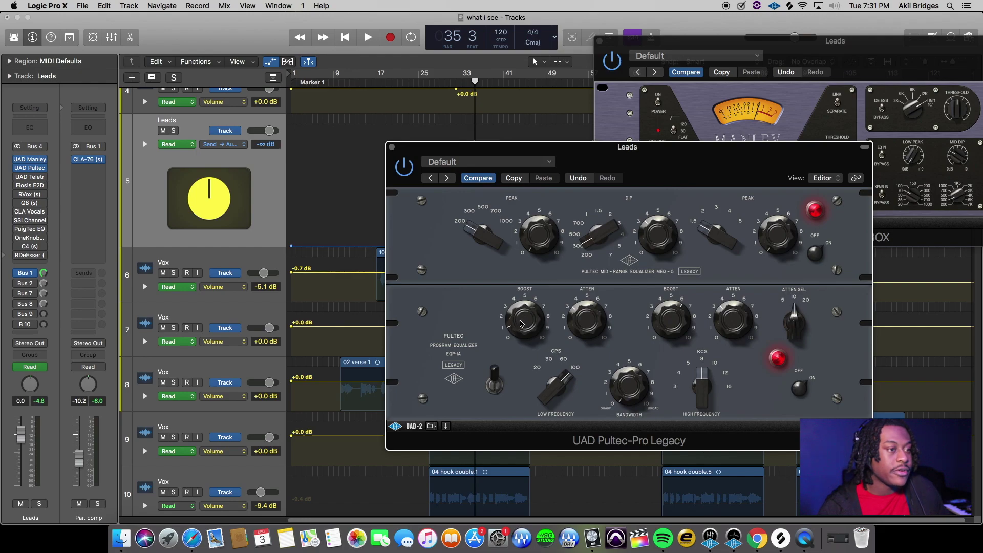
pyautogui.click(461, 87)
pyautogui.click(699, 201)
pyautogui.press('space')
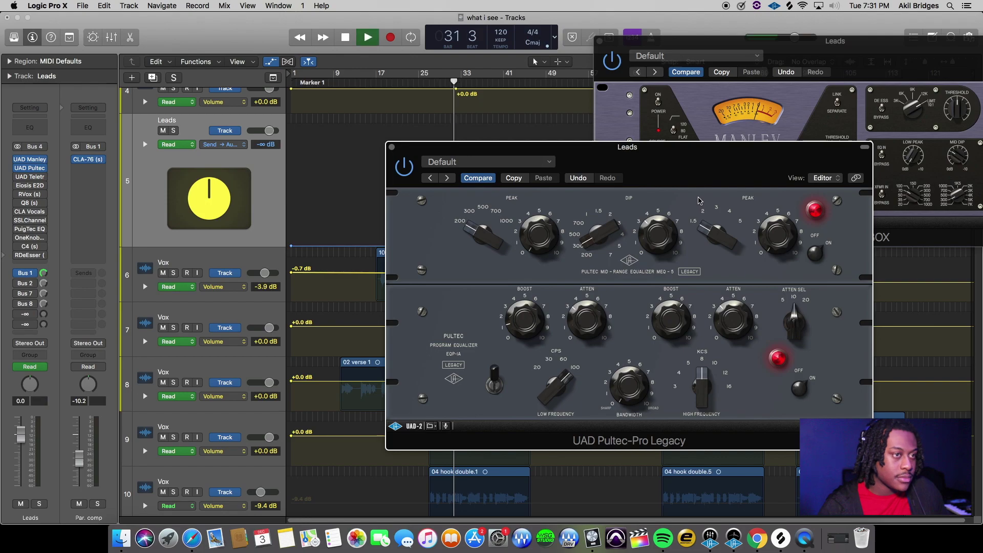
pyautogui.moveTo(720, 161); pyautogui.dragTo(708, 147)
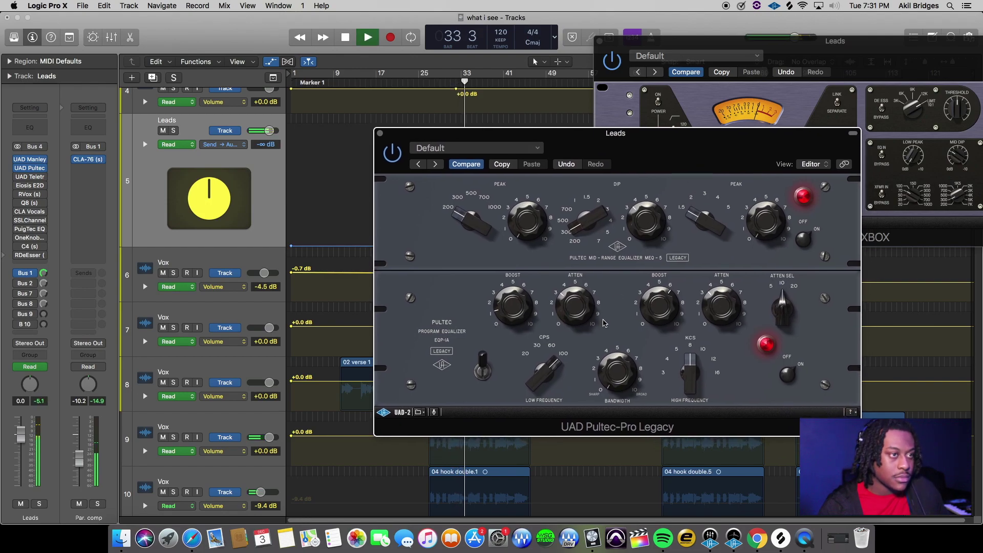
pyautogui.moveTo(647, 151); pyautogui.dragTo(505, 81)
# - Close the Manley VOXBOX and Pultec windows and stop playback
pyautogui.click(902, 61)
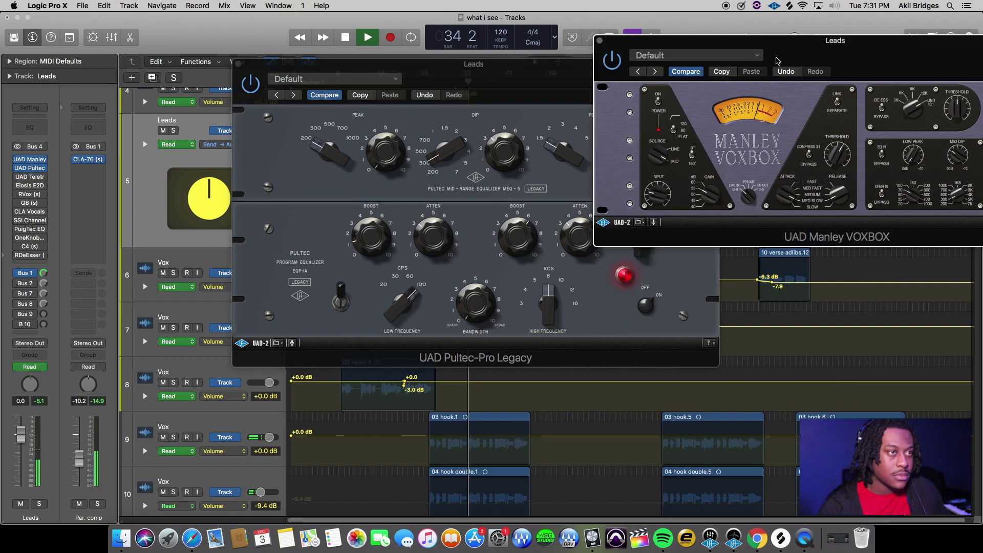
pyautogui.click(599, 41)
pyautogui.click(237, 64)
pyautogui.moveTo(28, 180)
pyautogui.press('space')
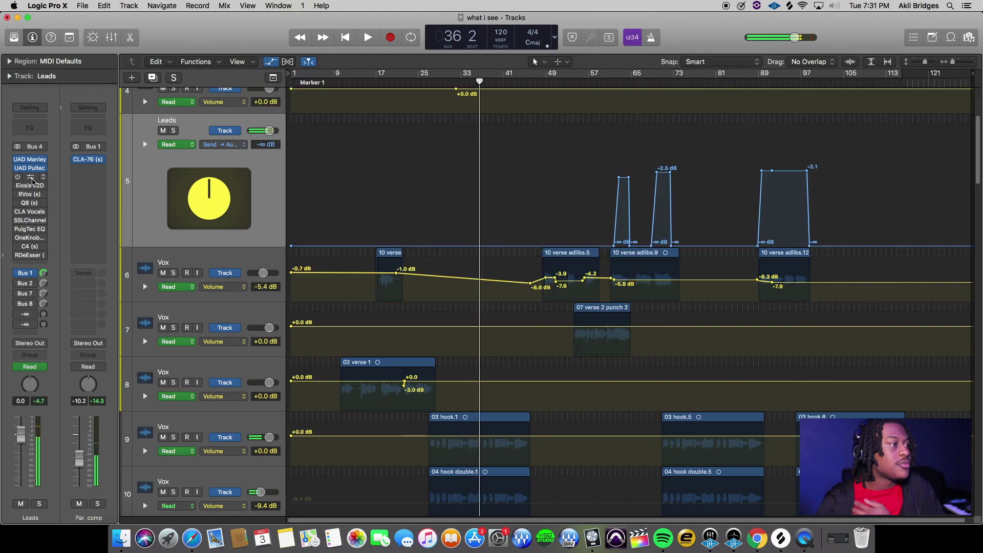
# - Enable and open the Teletronix LA-2A on Leads, then adjust its peak reduction while auditioning the hook in the mix
pyautogui.click(29, 177)
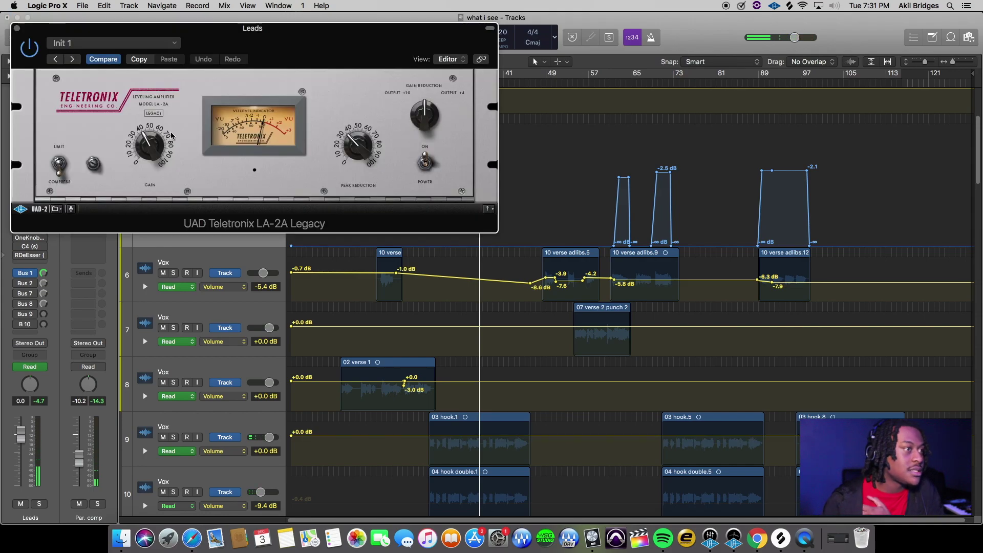
pyautogui.moveTo(305, 36); pyautogui.dragTo(561, 101)
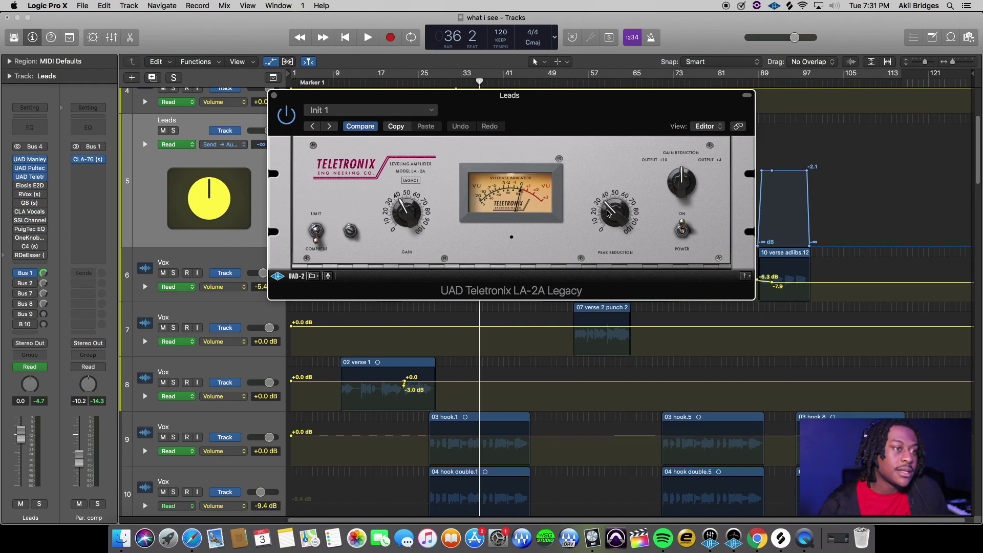
pyautogui.moveTo(608, 212); pyautogui.dragTo(610, 210)
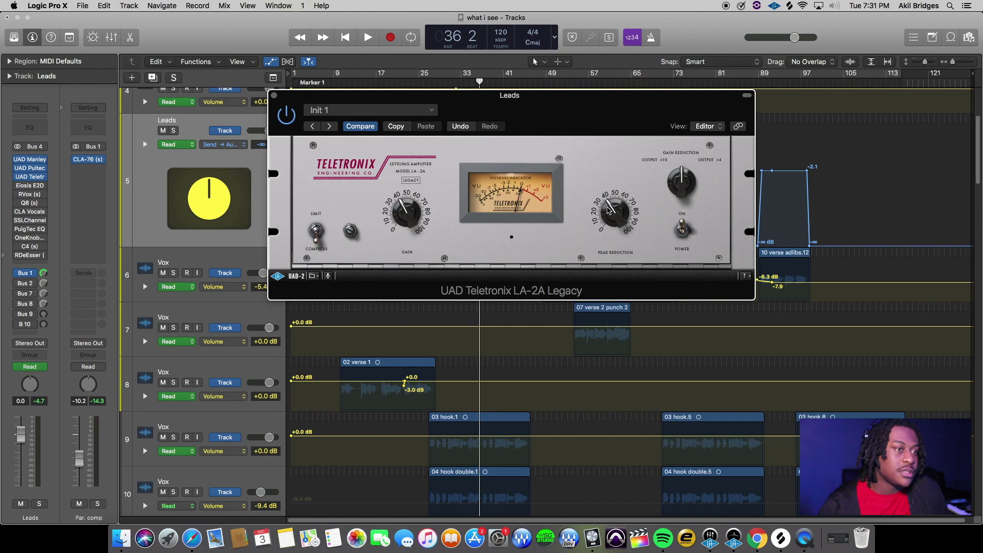
pyautogui.moveTo(594, 129); pyautogui.dragTo(604, 107)
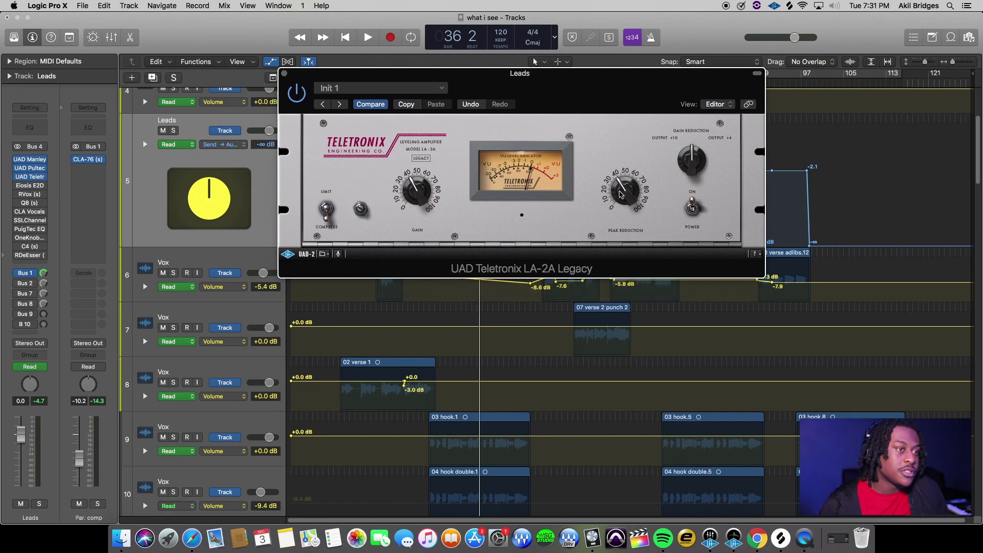
pyautogui.moveTo(563, 72); pyautogui.dragTo(595, 153)
pyautogui.click(408, 84)
pyautogui.press('space')
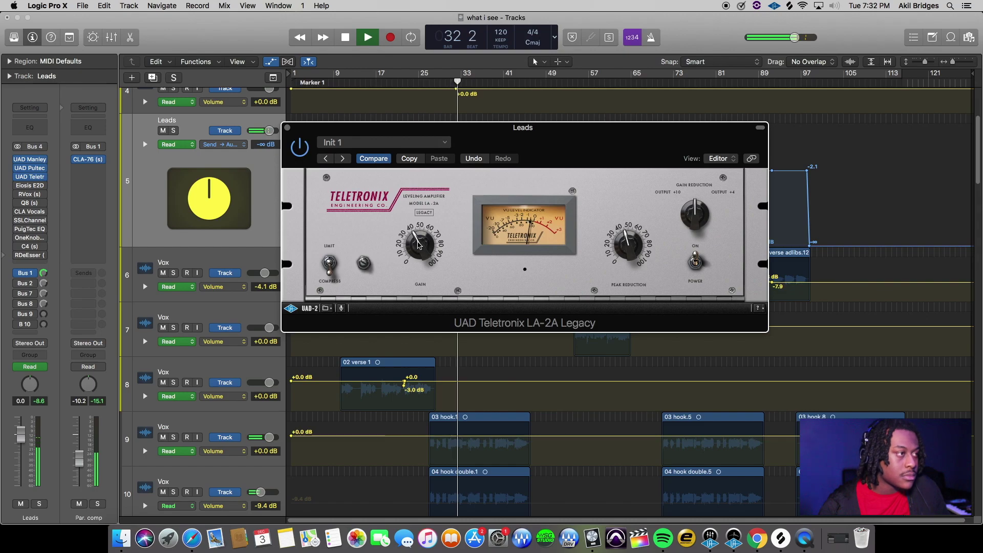
# - Stop playback, reopen the Manley VOXBOX, and arrange it so both it and the LA-2A are visible
pyautogui.click(30, 160)
pyautogui.press('space')
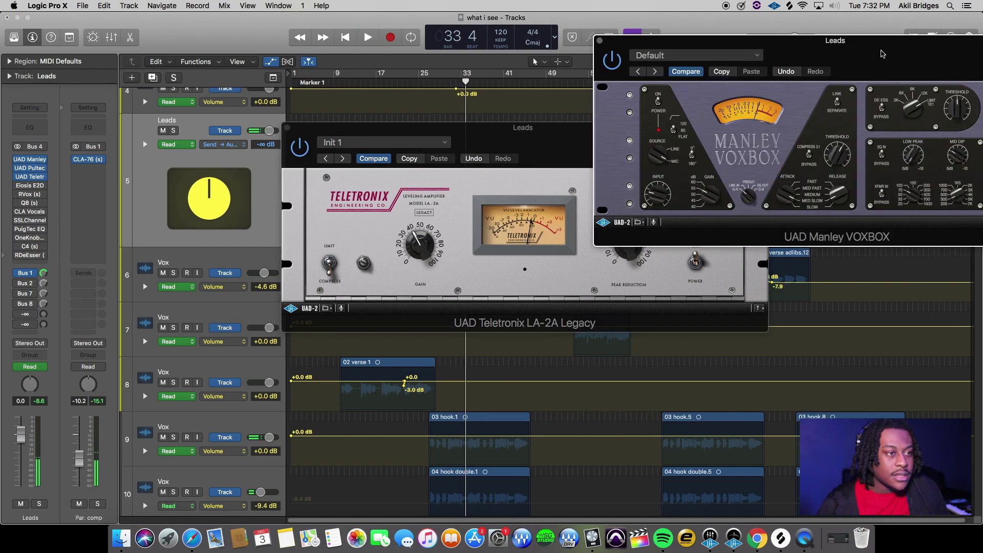
pyautogui.moveTo(881, 54); pyautogui.dragTo(771, 123)
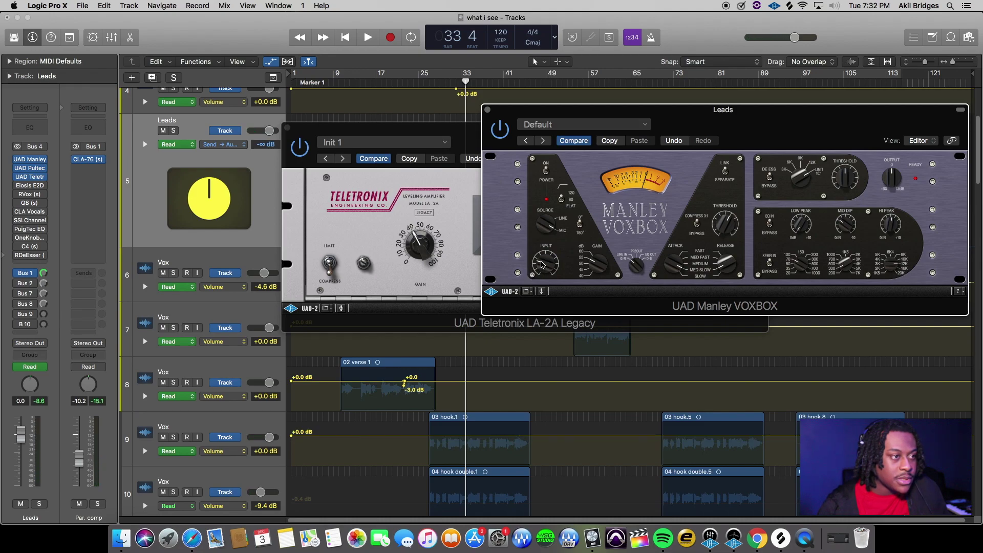
pyautogui.click(467, 138)
pyautogui.moveTo(532, 161); pyautogui.dragTo(491, 372)
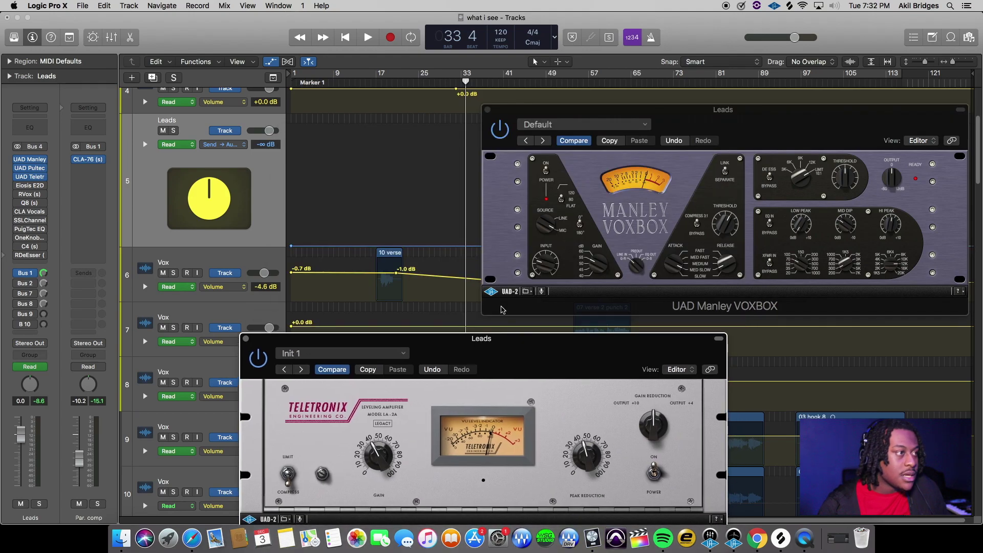
# - Solo Leads, play the verse from about bar 18, and fine-tune the LA-2A gain with the VOXBOX input in view
pyautogui.click(174, 131)
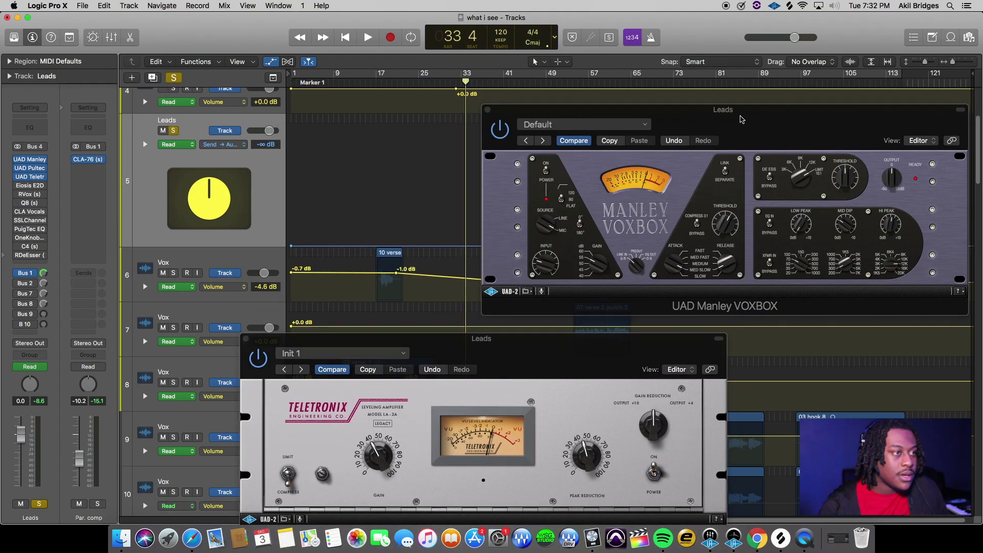
pyautogui.moveTo(741, 115); pyautogui.dragTo(743, 120)
pyautogui.click(388, 83)
pyautogui.press('space')
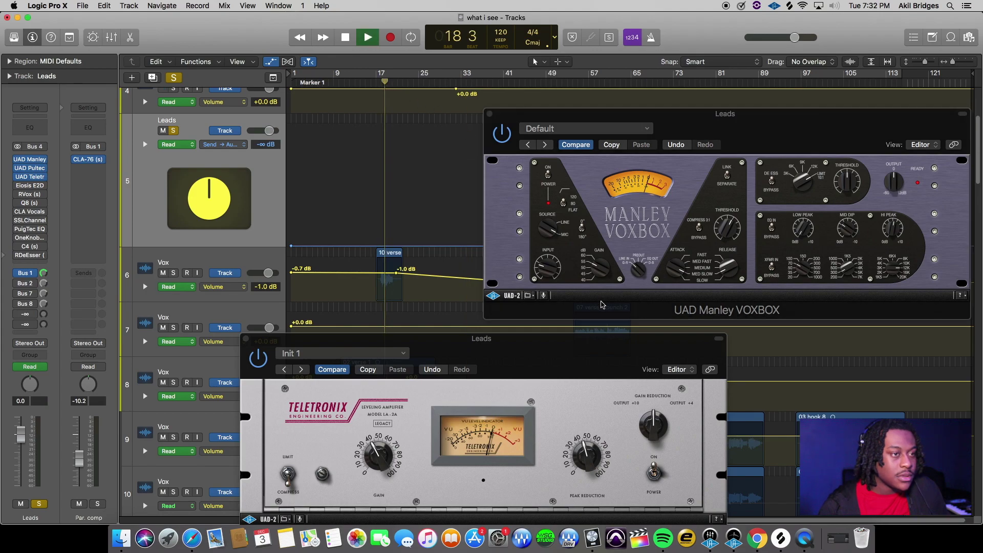
pyautogui.click(547, 270)
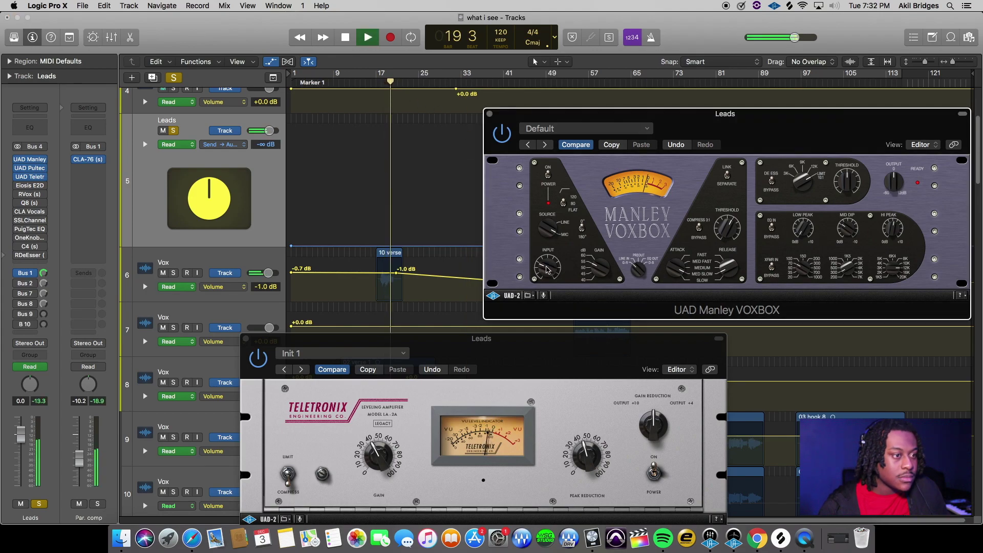
pyautogui.moveTo(377, 455); pyautogui.dragTo(477, 224)
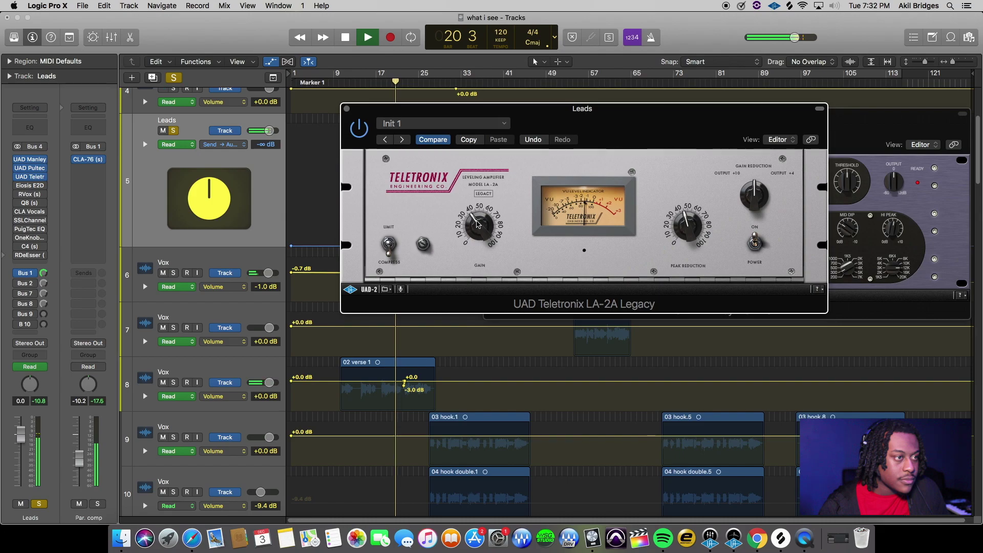
pyautogui.press('space')
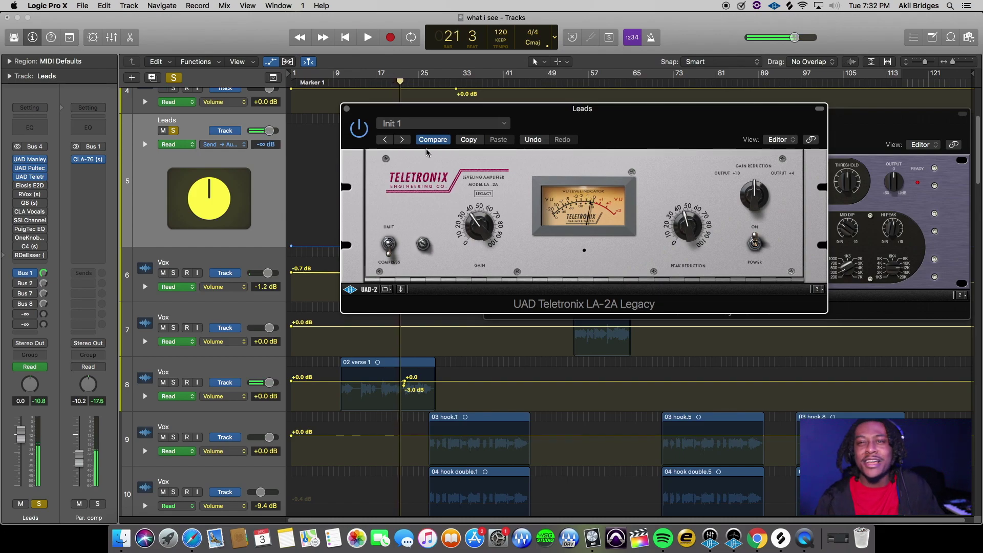
# - Clear the Leads solo, play the verse in the full mix, and close the Manley VOXBOX window
pyautogui.moveTo(401, 108); pyautogui.dragTo(412, 230)
pyautogui.press('space')
pyautogui.click(174, 77)
pyautogui.moveTo(689, 266); pyautogui.dragTo(647, 203)
pyautogui.click(830, 129)
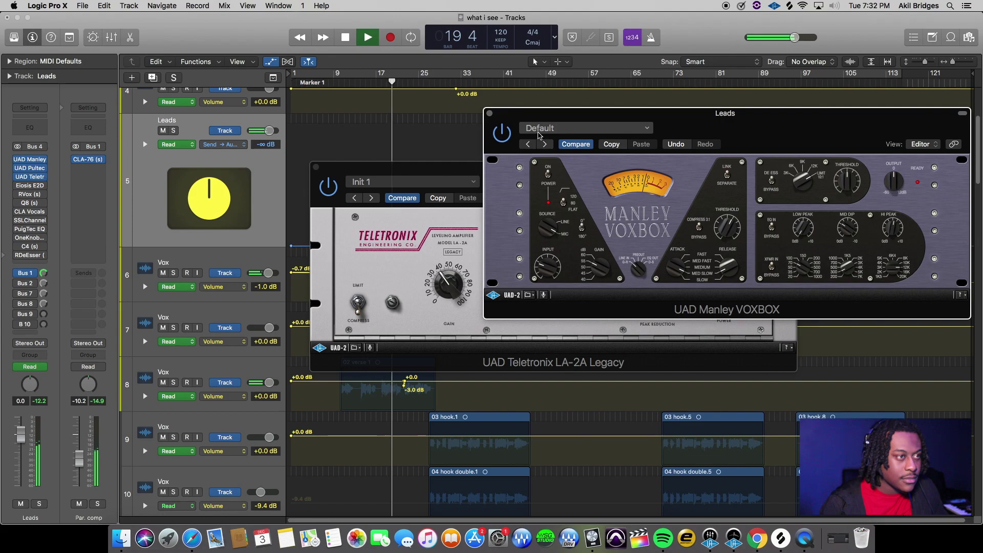
pyautogui.click(489, 113)
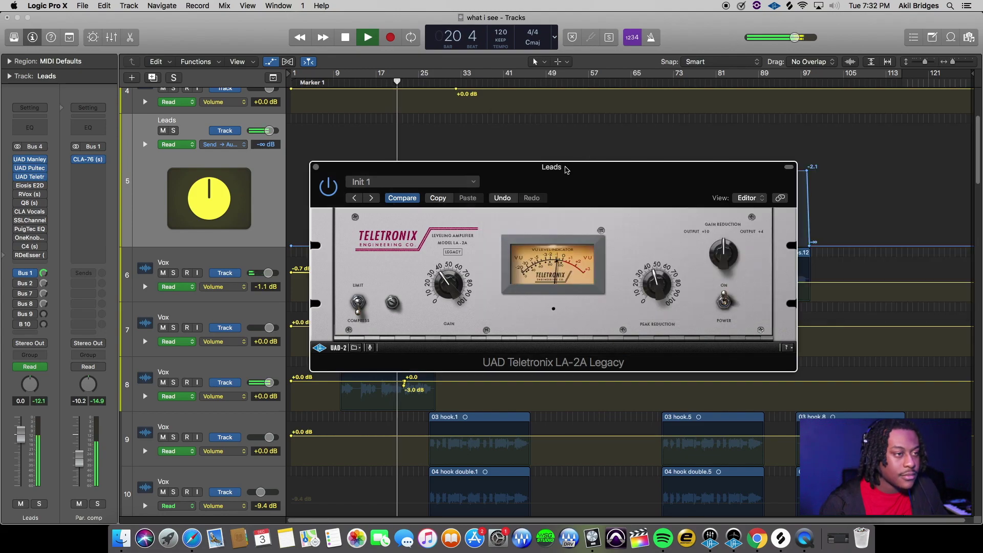
# - Continue auditioning the LA-2A in the mix, reduce the track height to show more tracks, then stop and close the LA-2A
pyautogui.moveTo(614, 178); pyautogui.dragTo(617, 134)
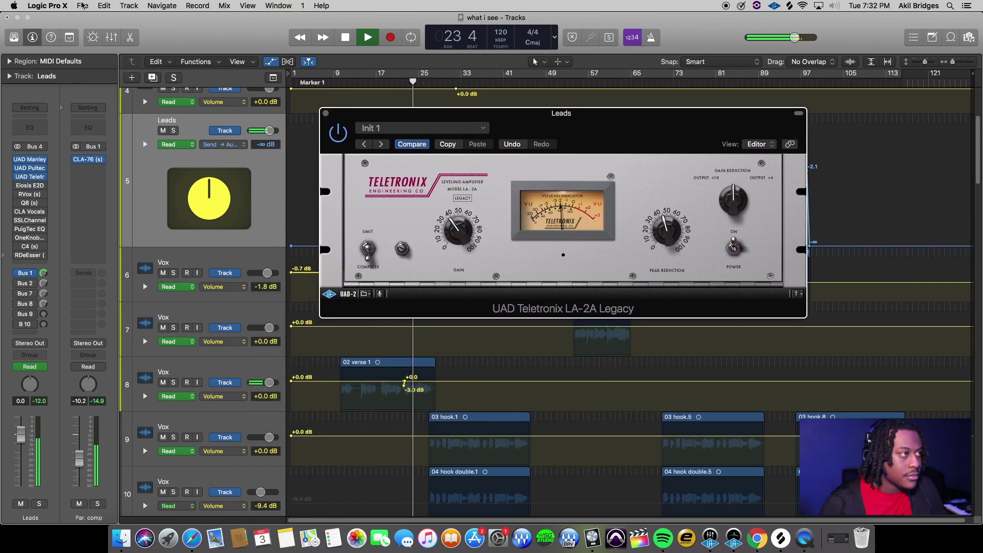
pyautogui.moveTo(674, 140); pyautogui.dragTo(772, 109)
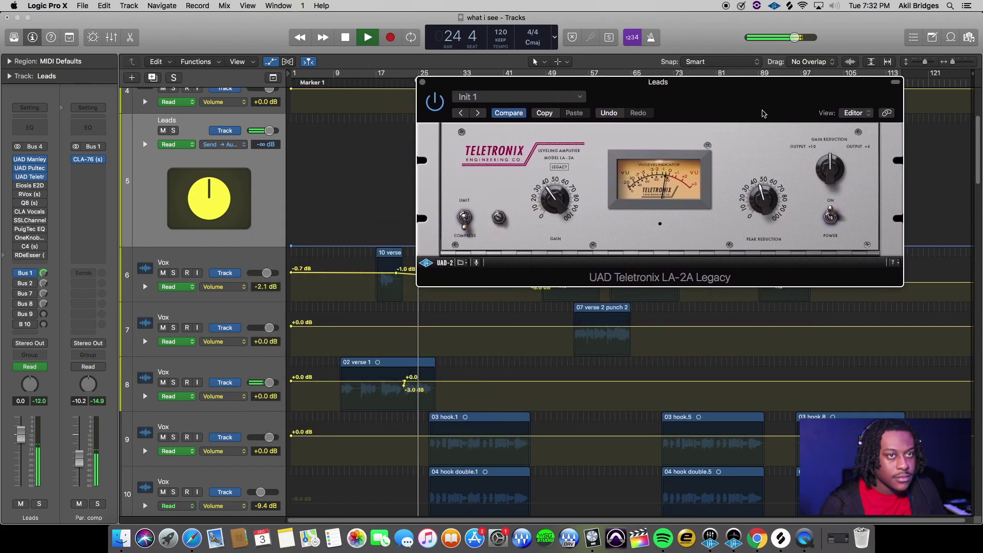
pyautogui.click(942, 67)
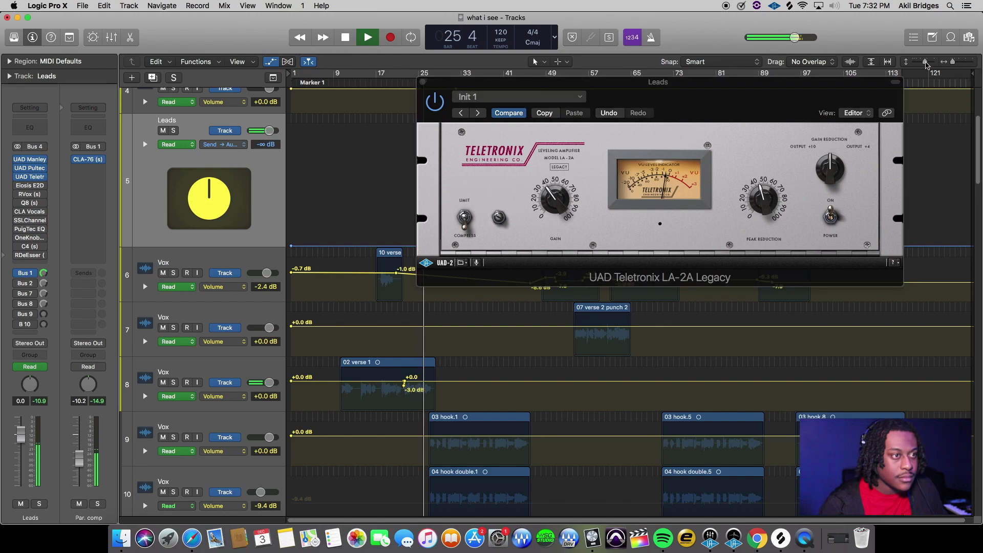
pyautogui.moveTo(925, 62); pyautogui.dragTo(922, 62)
pyautogui.moveTo(687, 107); pyautogui.dragTo(737, 93)
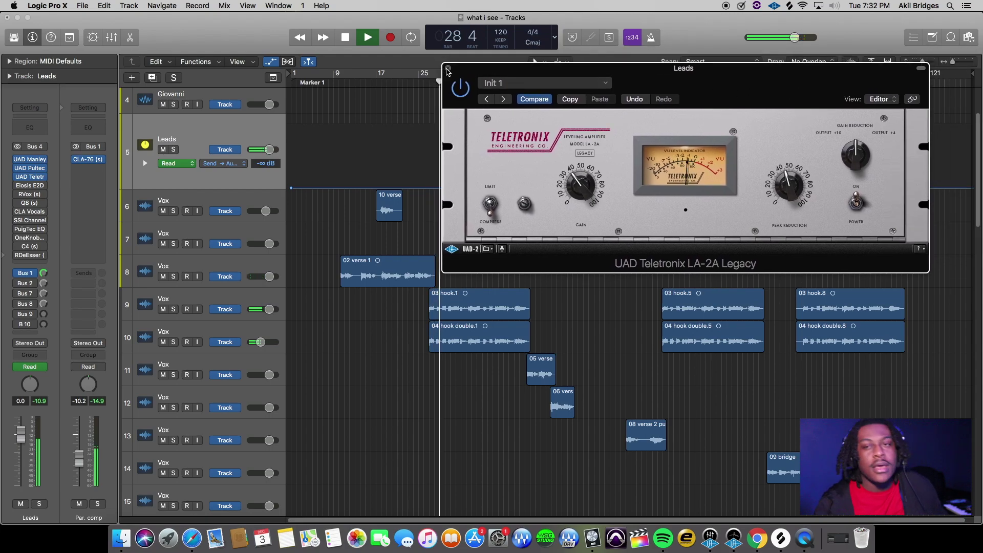
pyautogui.press('space')
pyautogui.click(447, 68)
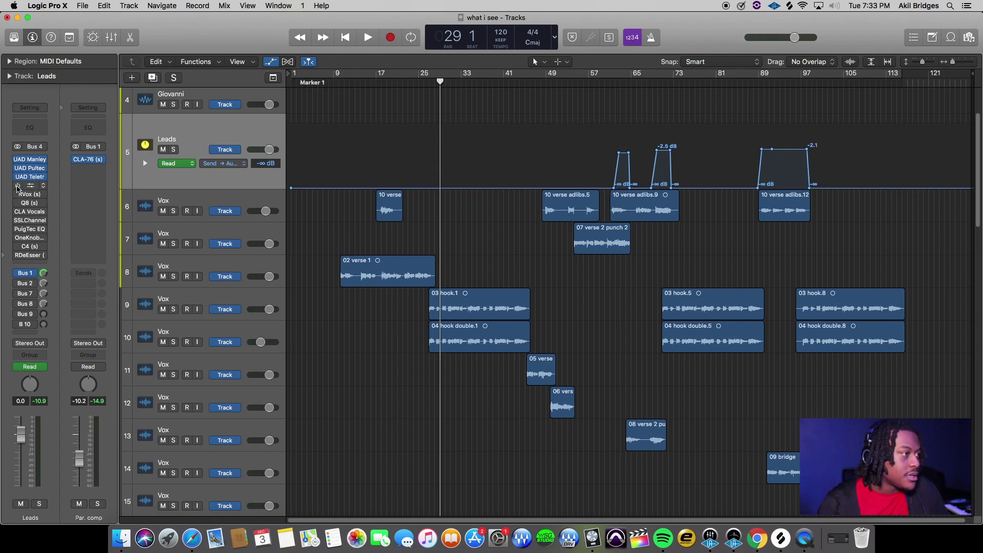
# - Enable and open the Eiosis E2Deesser on Leads, and bring up the Manley VOXBOX for reference before closing it again
pyautogui.click(28, 186)
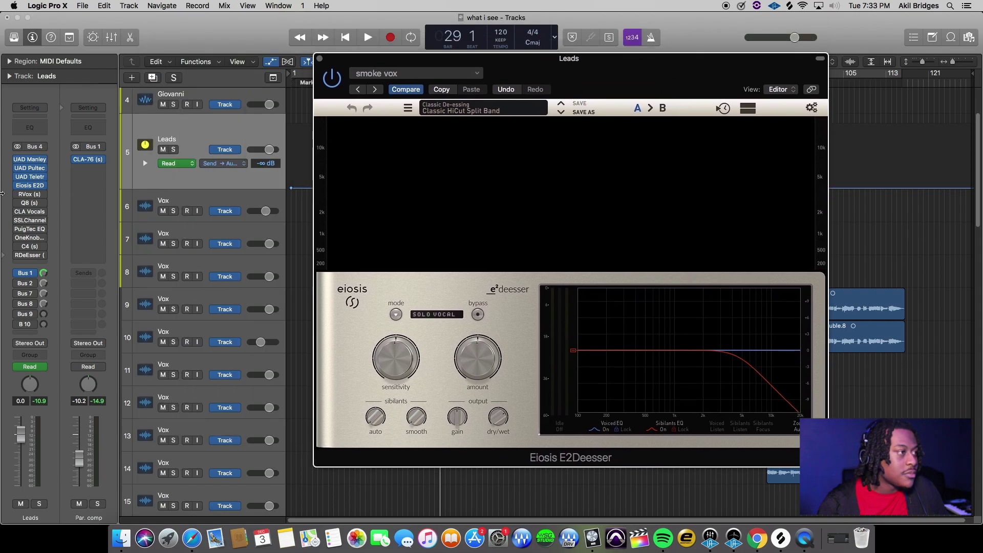
pyautogui.click(36, 163)
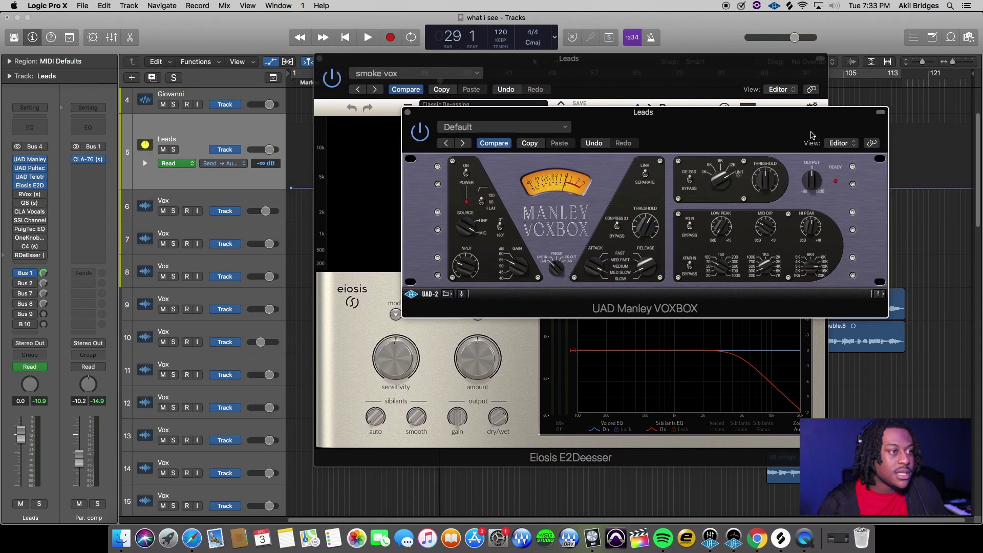
pyautogui.moveTo(481, 101); pyautogui.dragTo(659, 205)
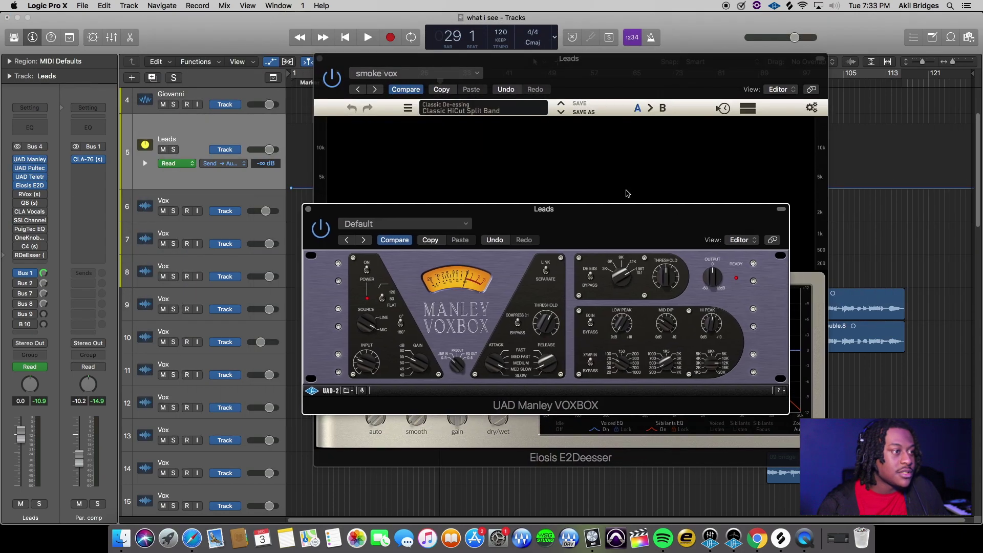
pyautogui.click(308, 209)
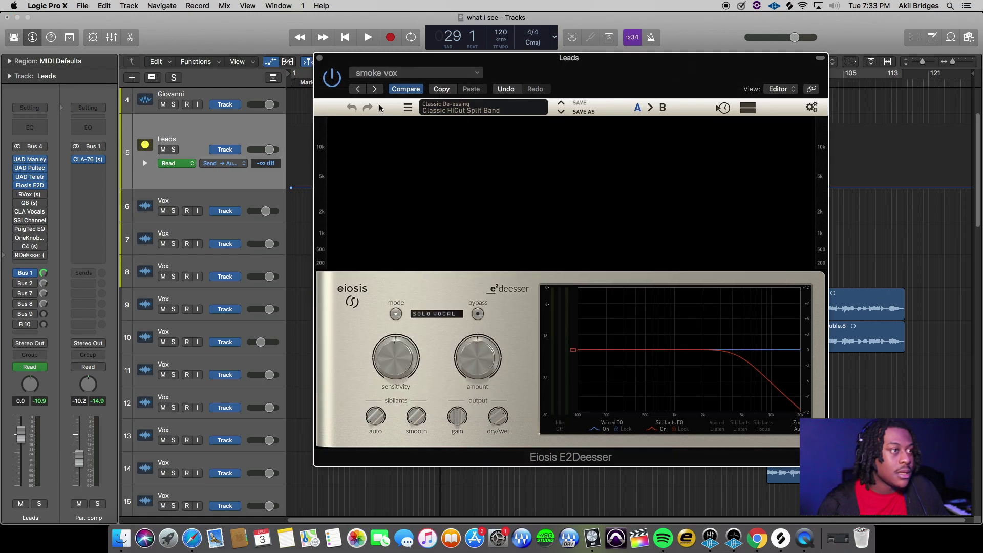
# - Load the smoke vox preset in the E2Deesser
pyautogui.click(414, 74)
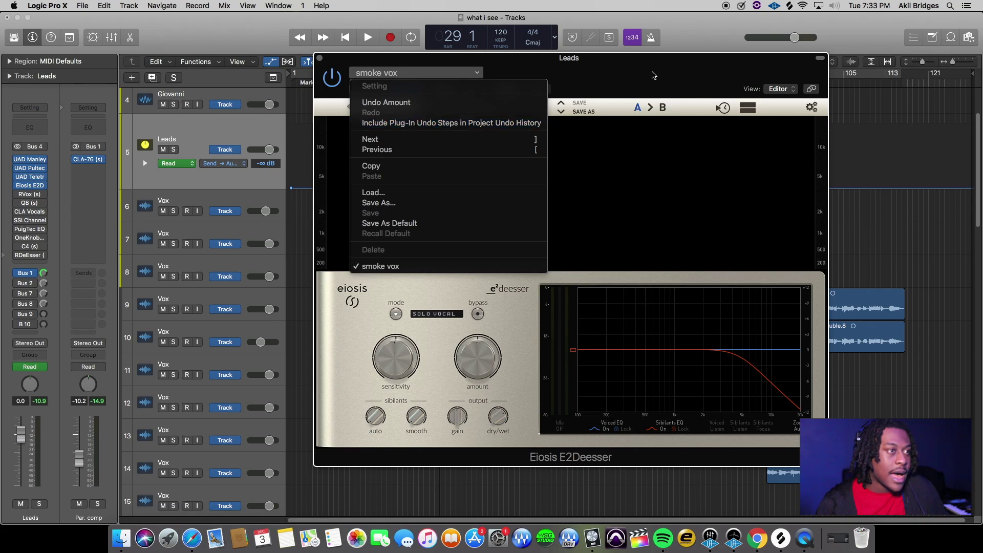
pyautogui.click(654, 76)
pyautogui.click(418, 76)
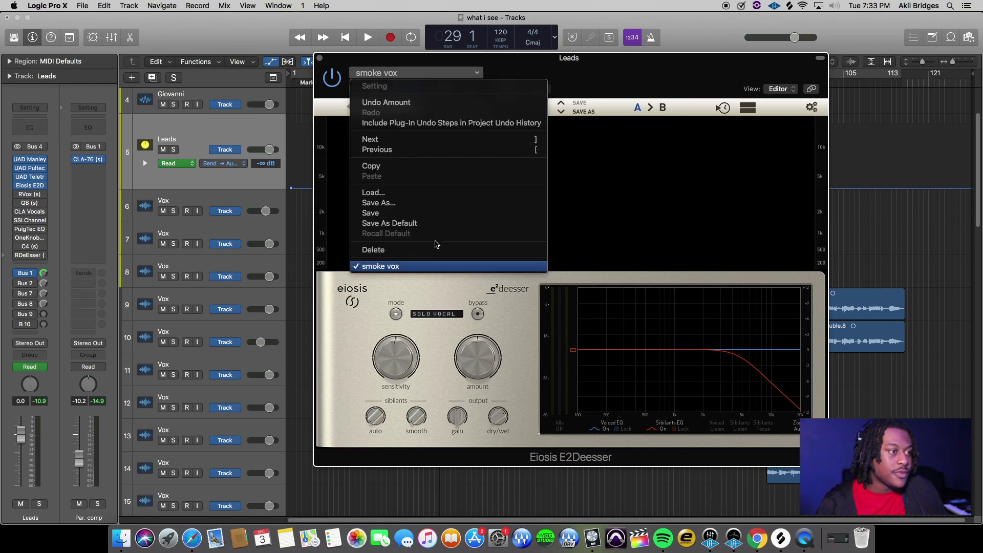
pyautogui.click(427, 266)
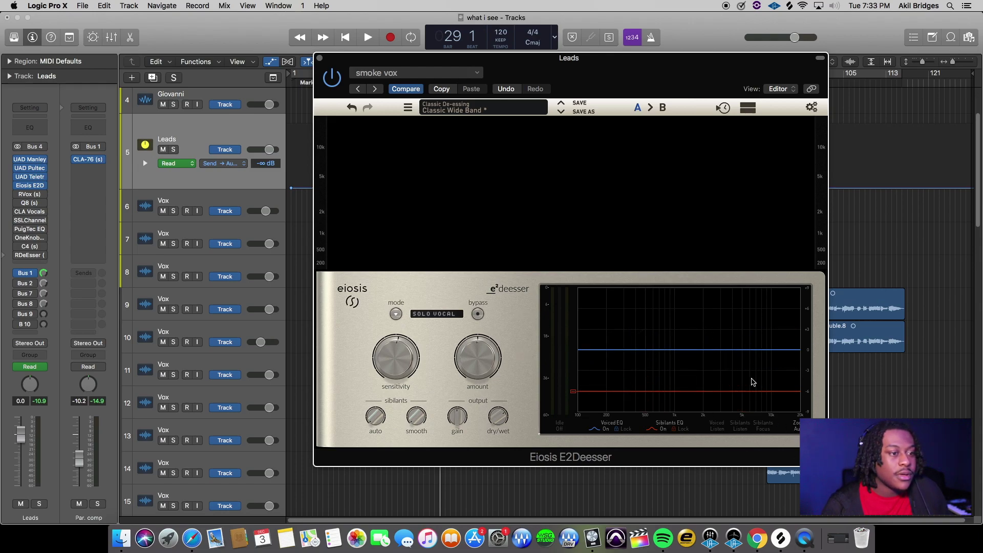
# - Play the mix from bar 26 while watching the E2Deesser's sibilance display, and close the plug-in window
pyautogui.moveTo(665, 59); pyautogui.dragTo(677, 349)
pyautogui.click(425, 74)
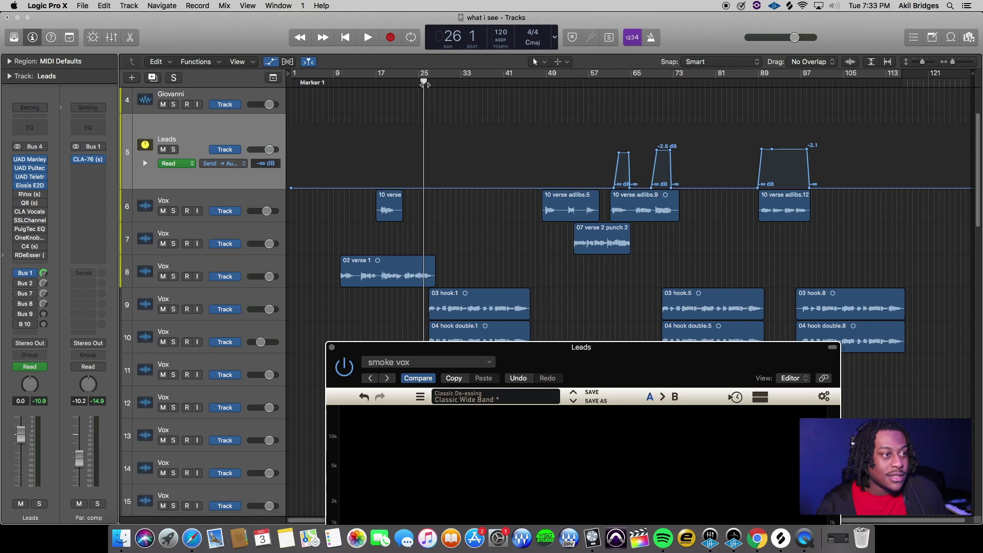
pyautogui.press('space')
pyautogui.moveTo(679, 351); pyautogui.dragTo(688, 38)
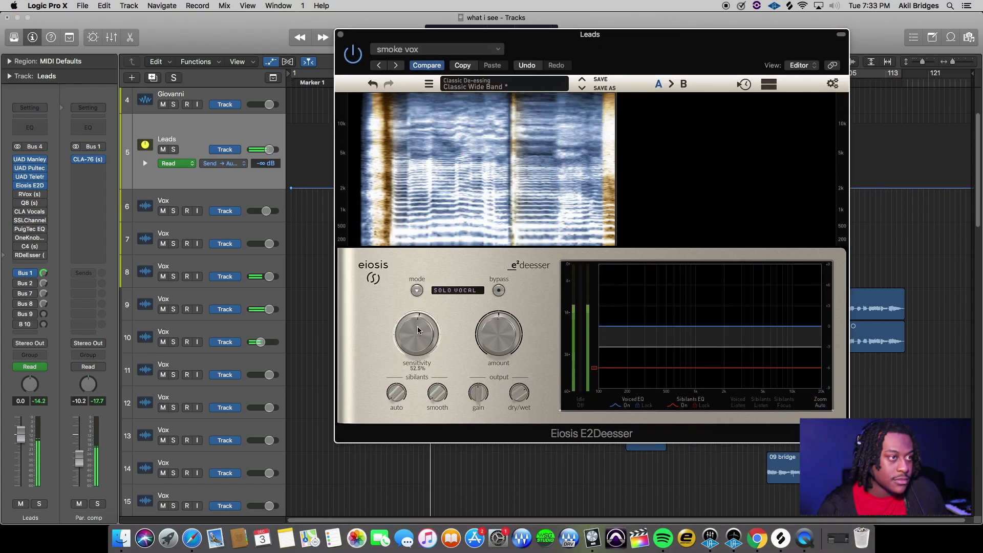
pyautogui.moveTo(680, 42); pyautogui.dragTo(662, 28)
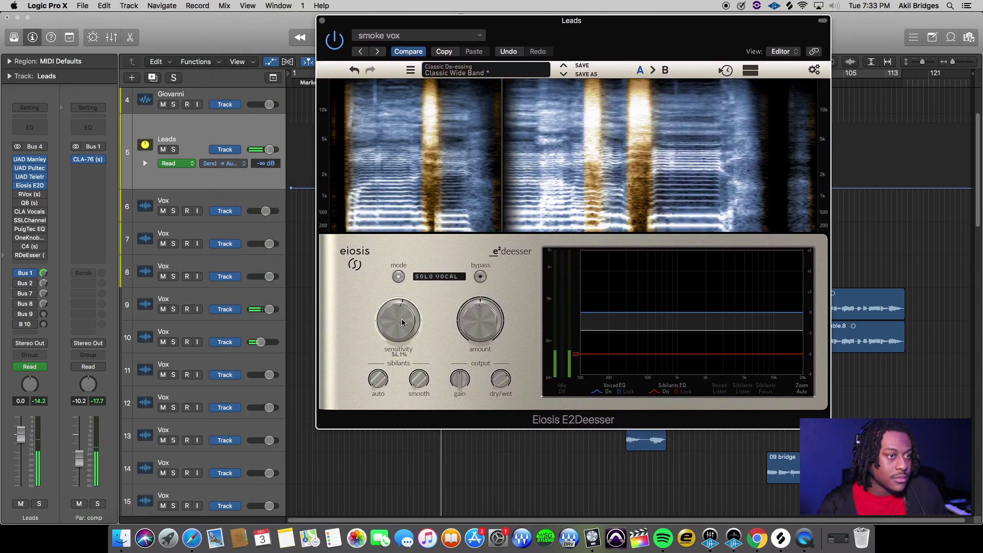
pyautogui.moveTo(646, 39); pyautogui.dragTo(699, 37)
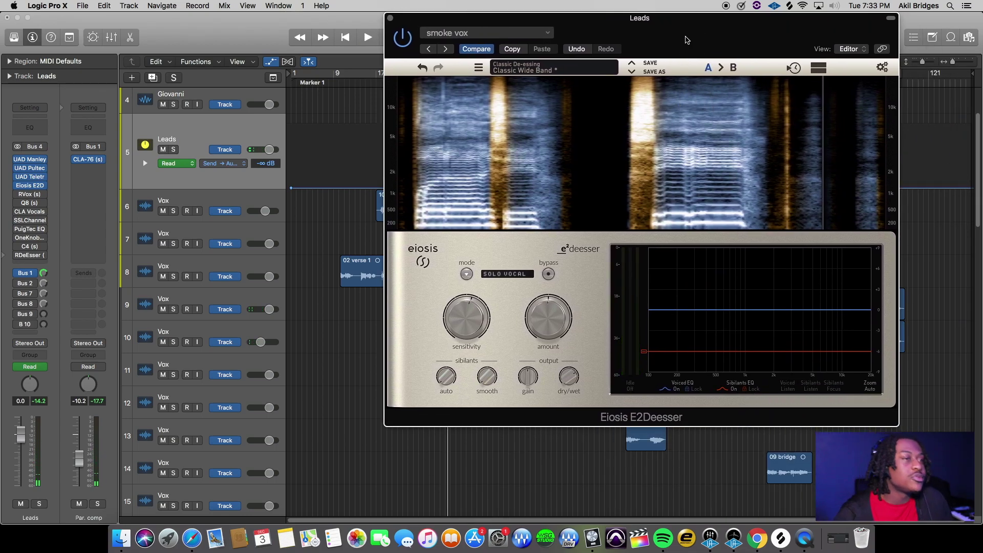
pyautogui.moveTo(687, 40); pyautogui.dragTo(681, 39)
pyautogui.press('space')
pyautogui.click(384, 17)
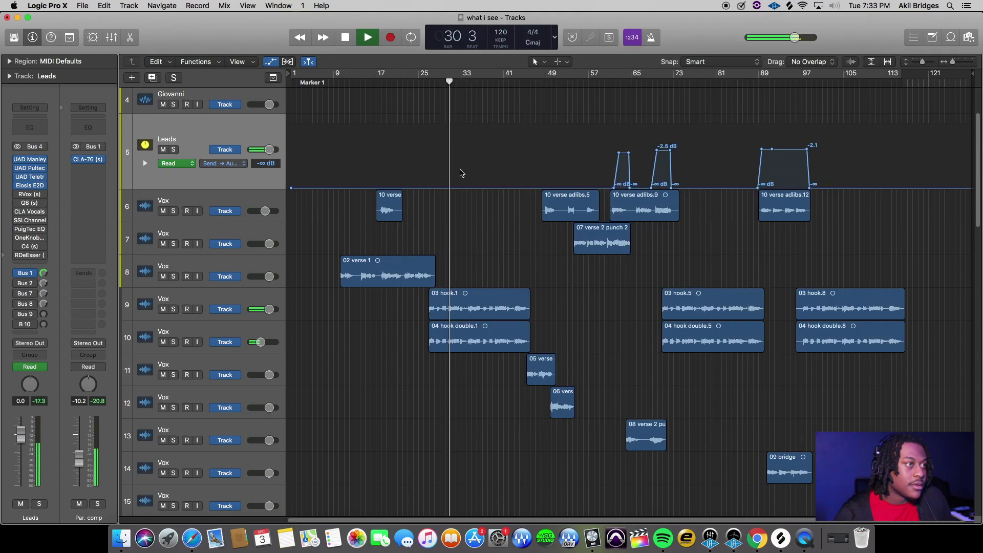
# - Audition the second verse in the full mix from bar 61 with the de-esser enabled, and stop playback
pyautogui.press('space')
pyautogui.click(608, 82)
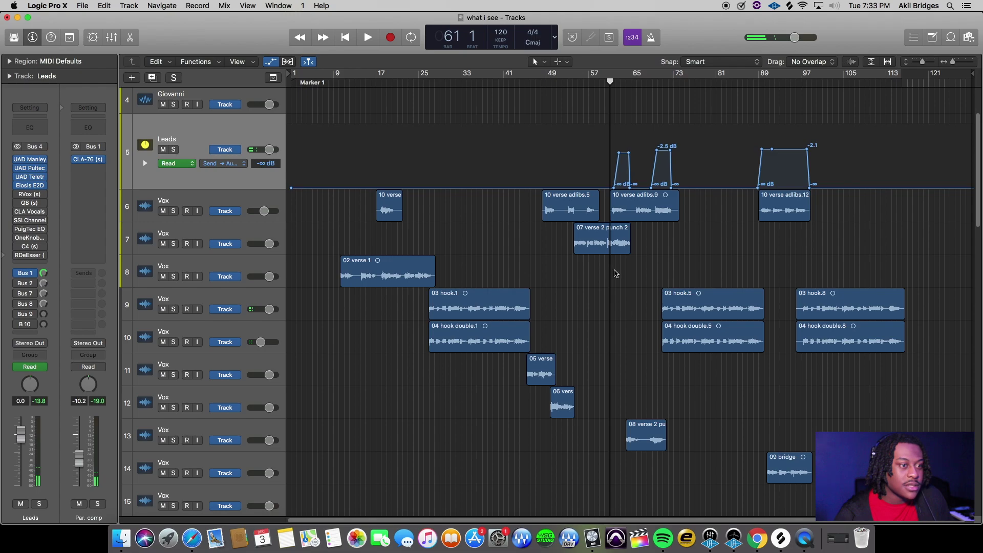
pyautogui.press('space')
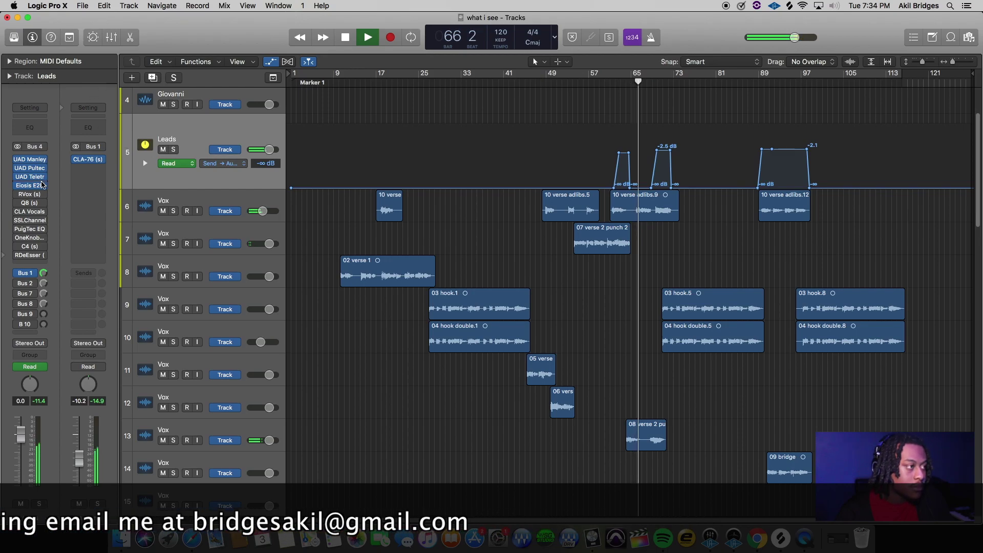
pyautogui.press('space')
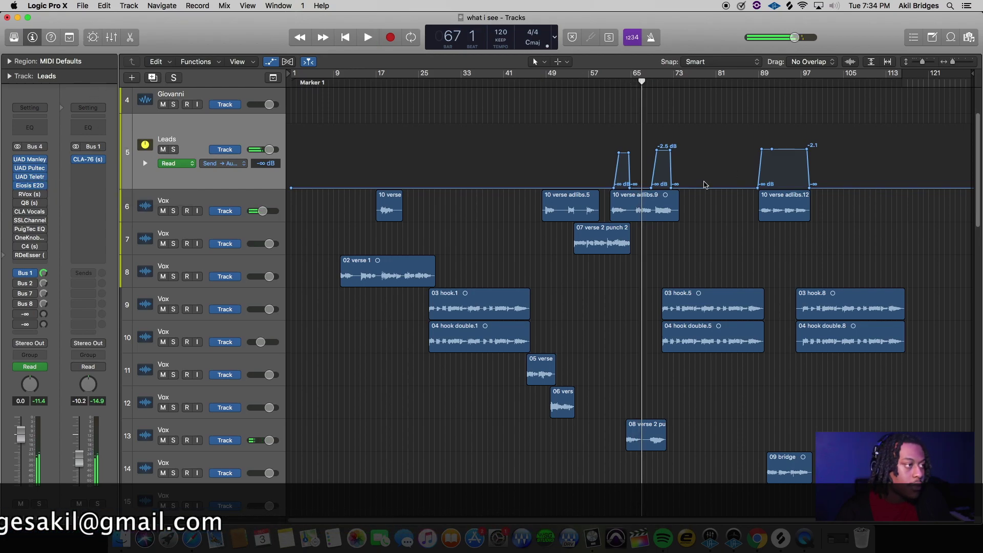
# - Enable the Leads send to Bus 2, review the Doubler2 plug-in and the Doubler channel fader, and close the plug-in
pyautogui.click(15, 284)
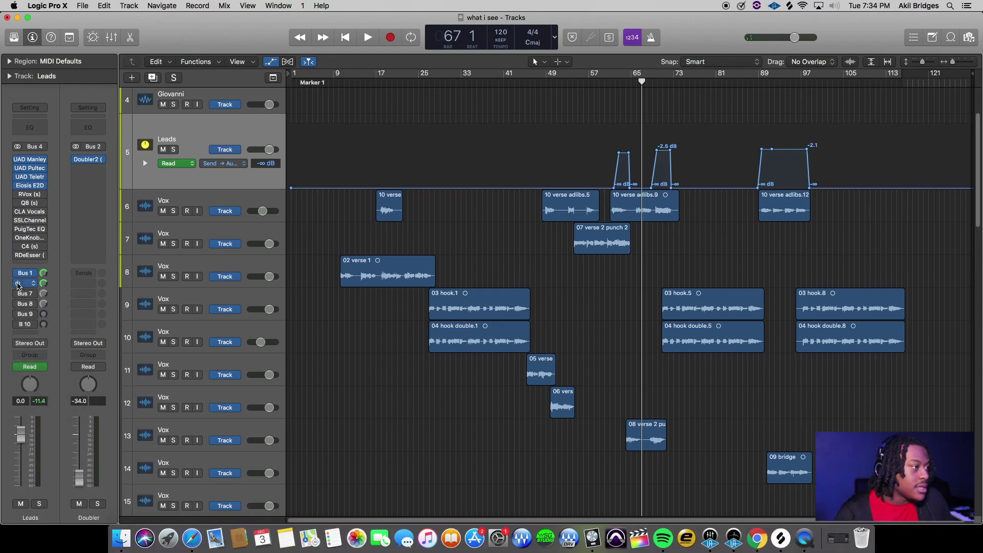
pyautogui.click(96, 158)
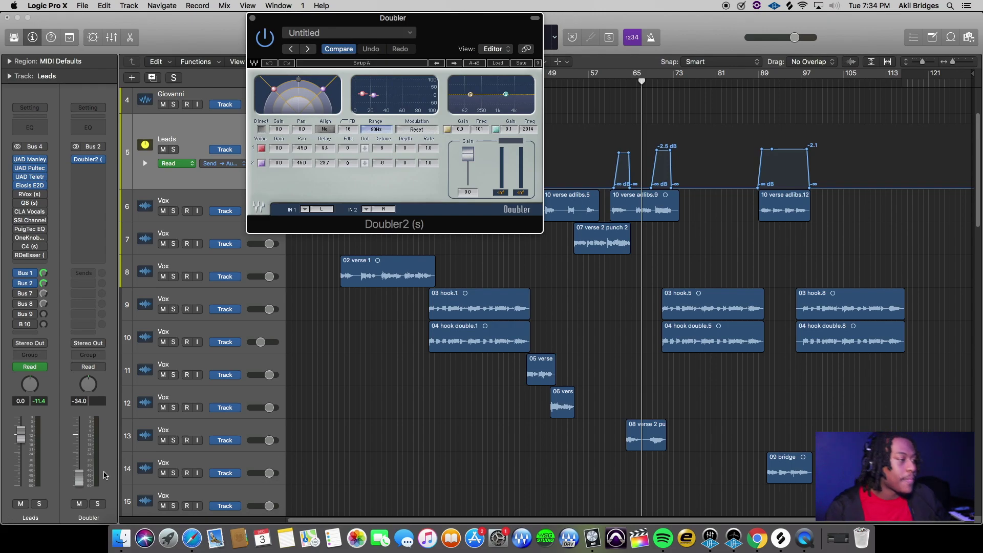
pyautogui.moveTo(80, 479); pyautogui.dragTo(79, 482)
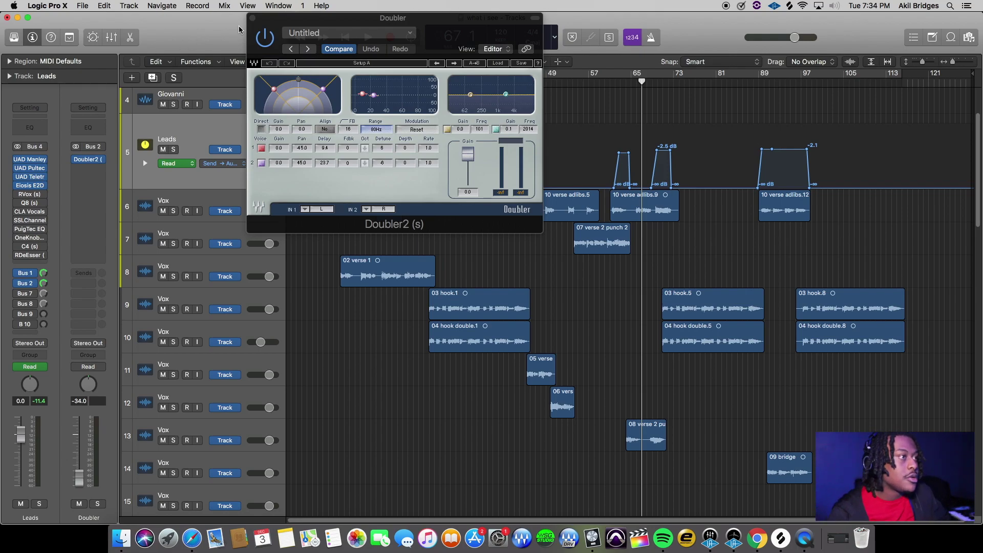
pyautogui.click(253, 19)
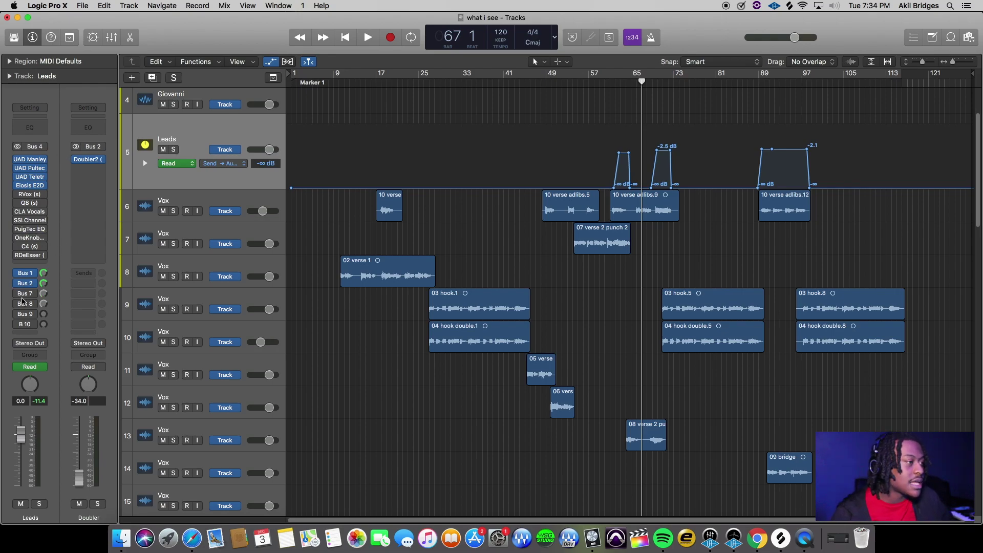
# - Enable the Leads send to Bus 7, review the Stereo Delay settings on the Delays channel, and close the plug-in
pyautogui.click(28, 296)
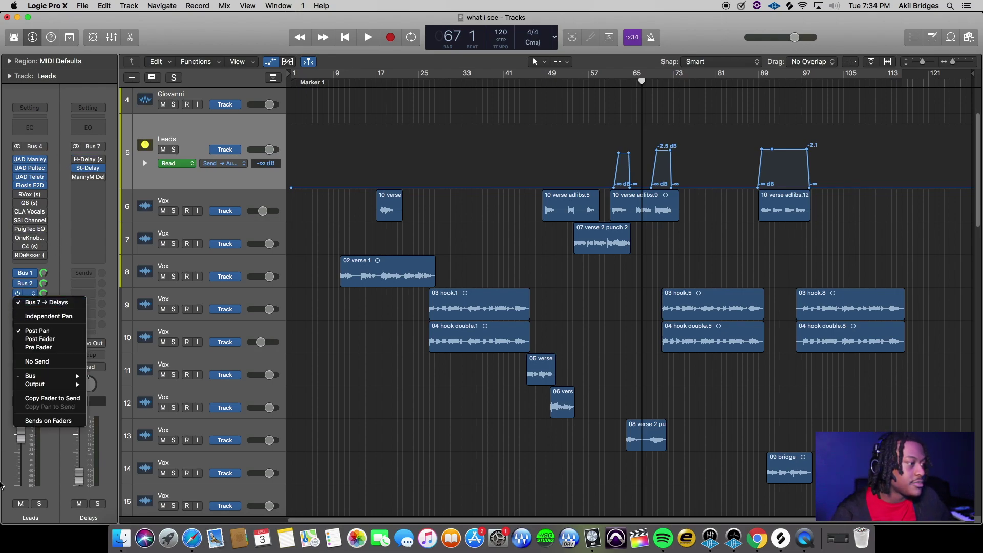
pyautogui.click(2, 437)
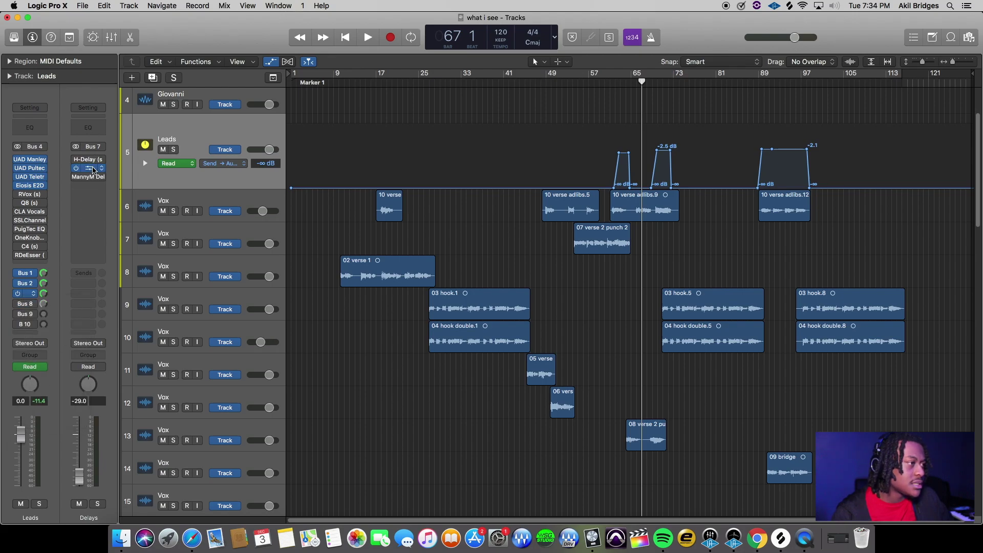
pyautogui.click(92, 169)
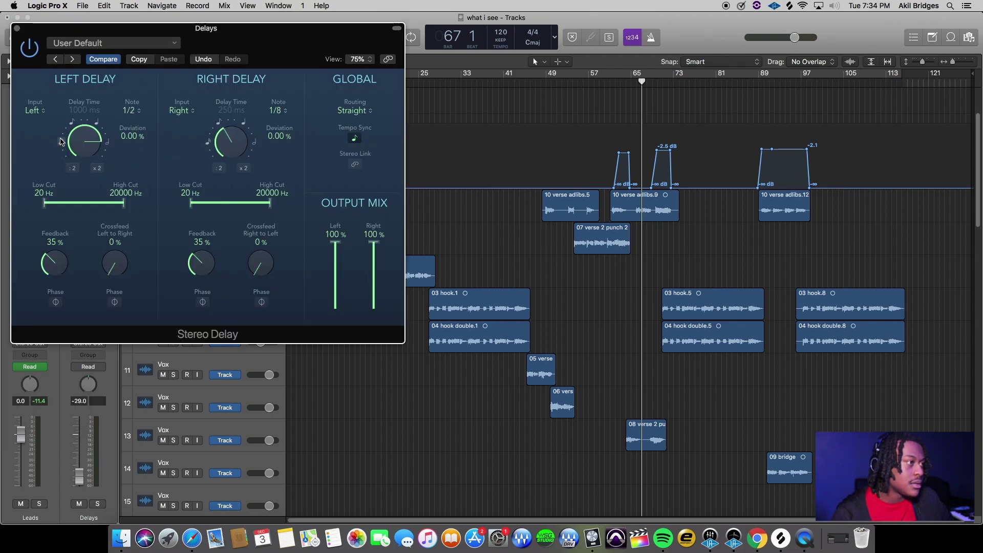
pyautogui.moveTo(311, 30); pyautogui.dragTo(494, 204)
pyautogui.click(198, 202)
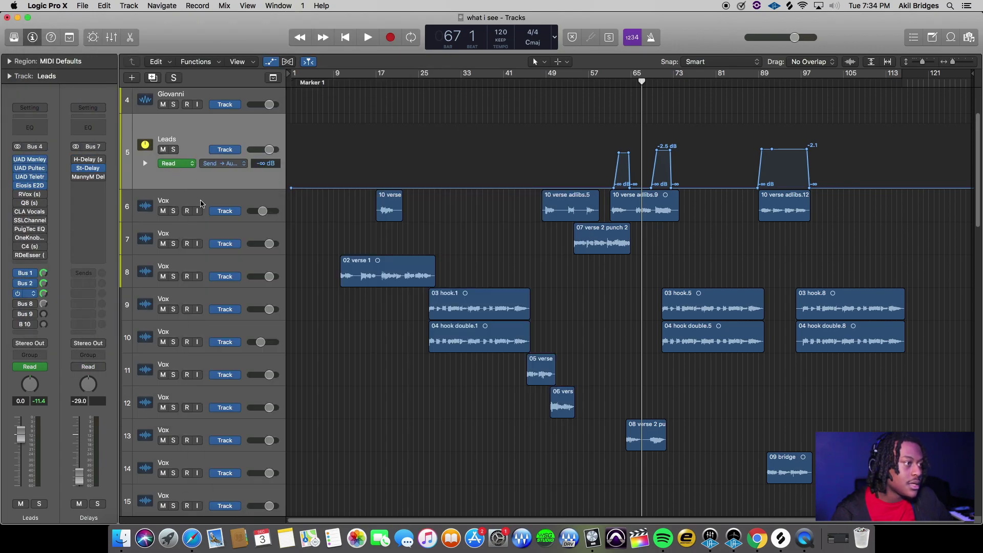
# - Audition soloed Leads with the delay send from bar 62 and in the first hook, stop at bar 27, and clear the solo
pyautogui.click(615, 79)
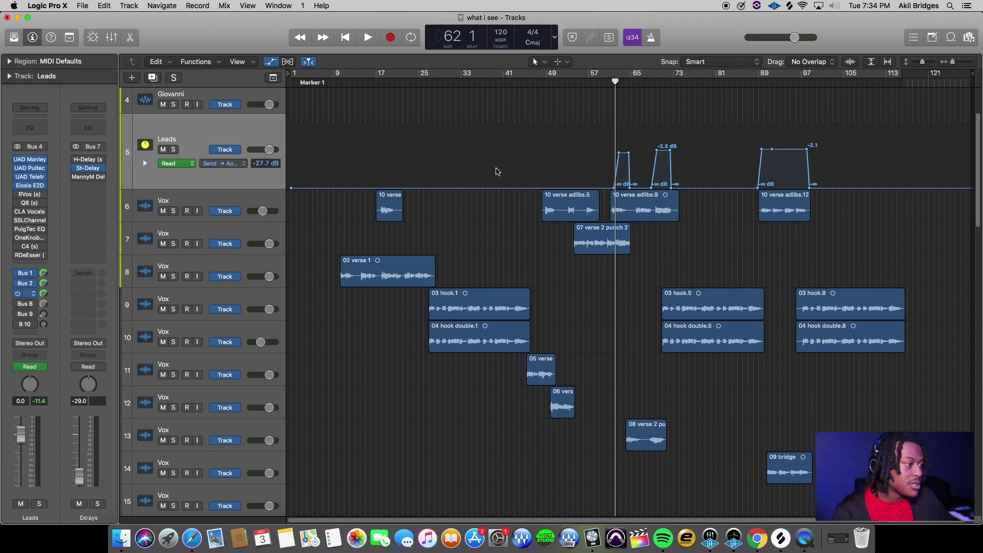
pyautogui.press('space')
pyautogui.press('s')
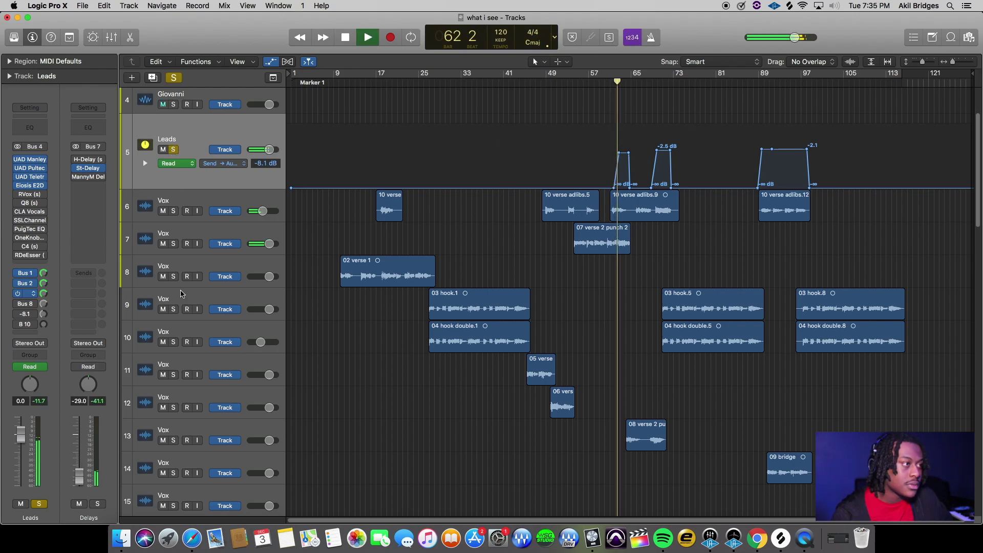
pyautogui.click(484, 77)
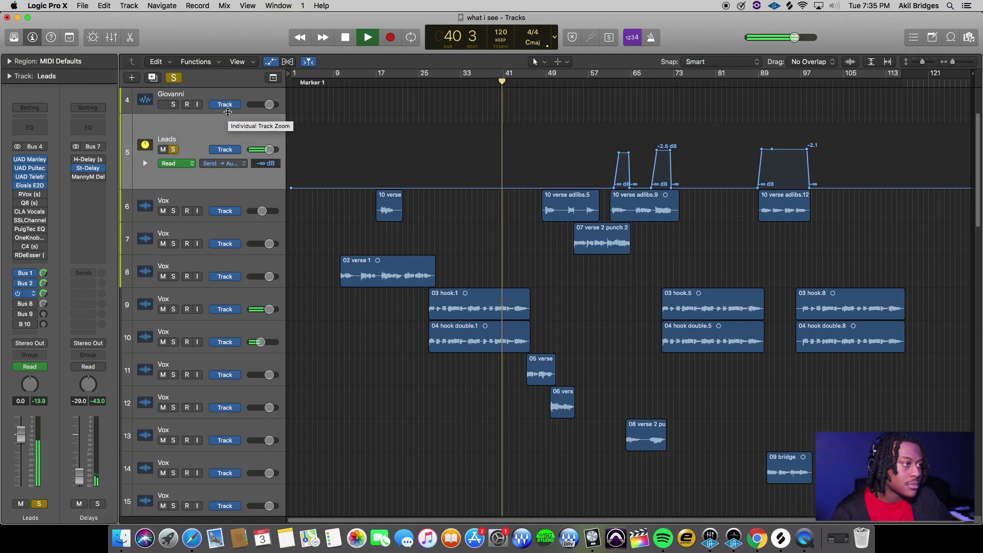
pyautogui.press('space')
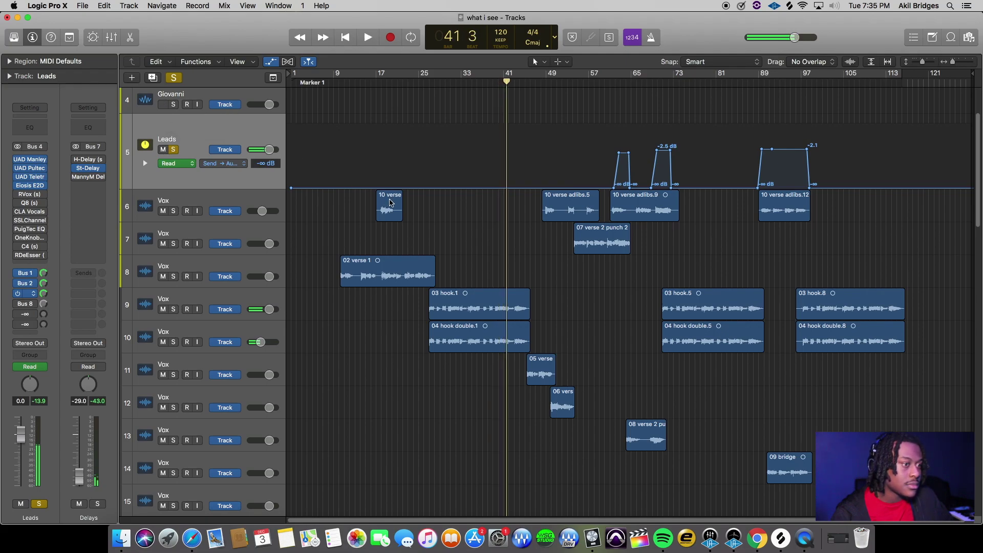
pyautogui.click(429, 87)
pyautogui.click(177, 77)
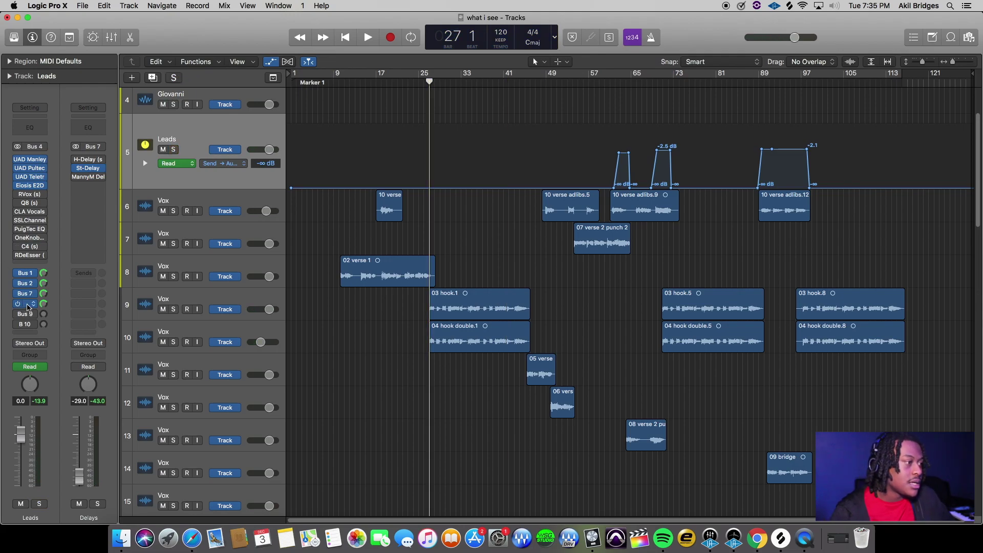
# - Enable the Leads send to Bus 8 and open the H-Reverb plug-in on the Verb channel
pyautogui.click(28, 306)
pyautogui.click(104, 204)
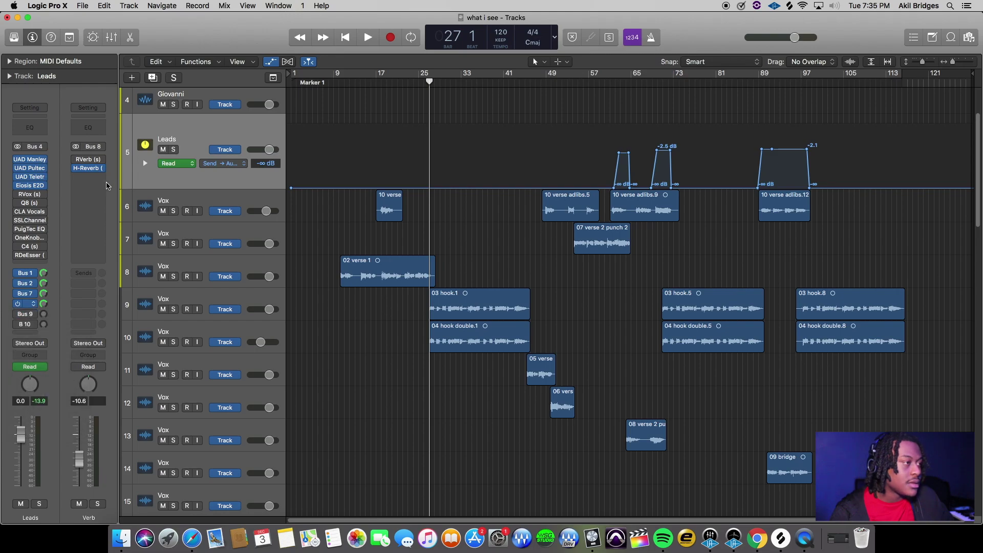
pyautogui.click(90, 168)
pyautogui.moveTo(228, 36); pyautogui.dragTo(401, 127)
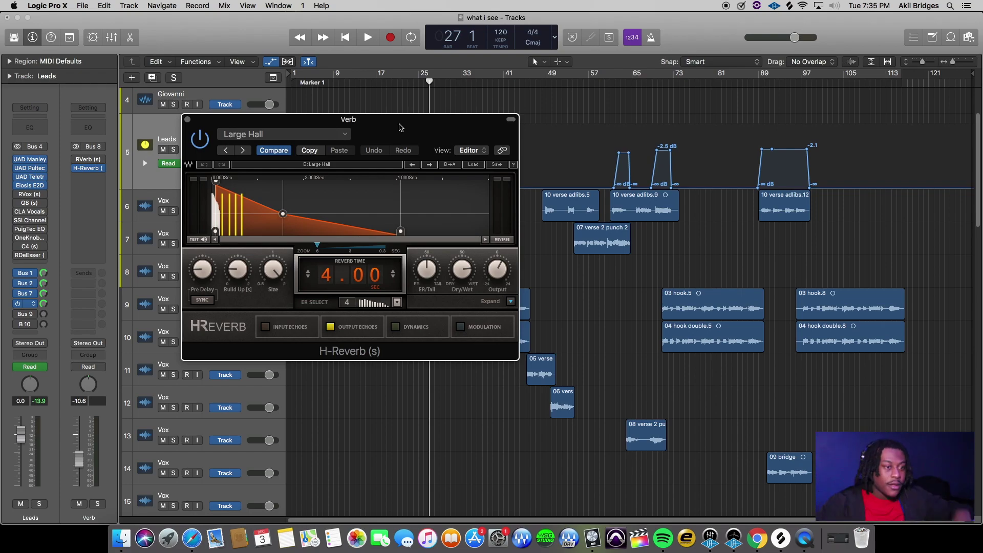
# - Browse the H-Reverb factory preset categories and leave the list without choosing a preset
pyautogui.click(481, 166)
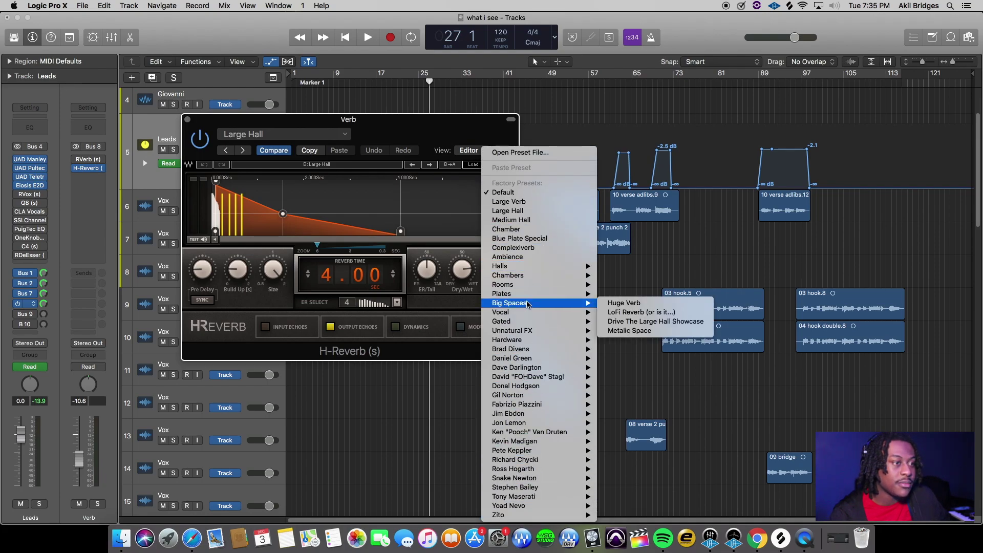
pyautogui.moveTo(560, 459)
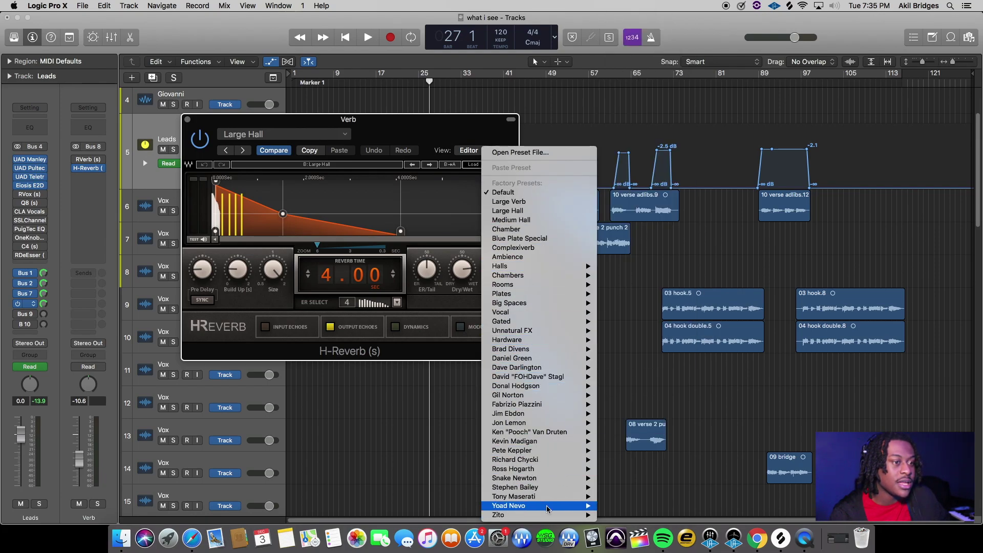
pyautogui.click(430, 128)
# - Move the H-Reverb window clear of the arrangement, play the first hook from around bar 30, and solo Leads to hear the reverb
pyautogui.moveTo(438, 136); pyautogui.dragTo(490, 143)
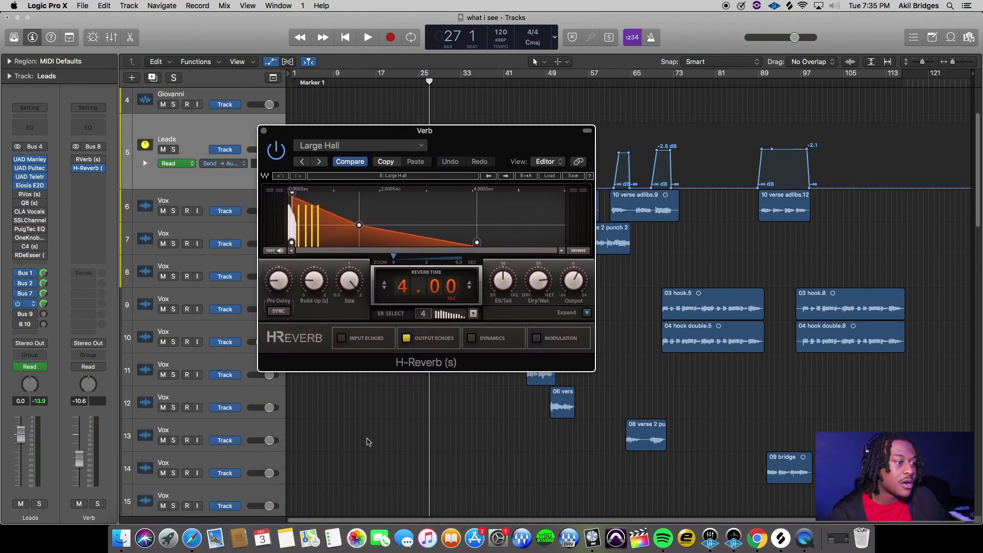
pyautogui.moveTo(572, 143); pyautogui.dragTo(389, 314)
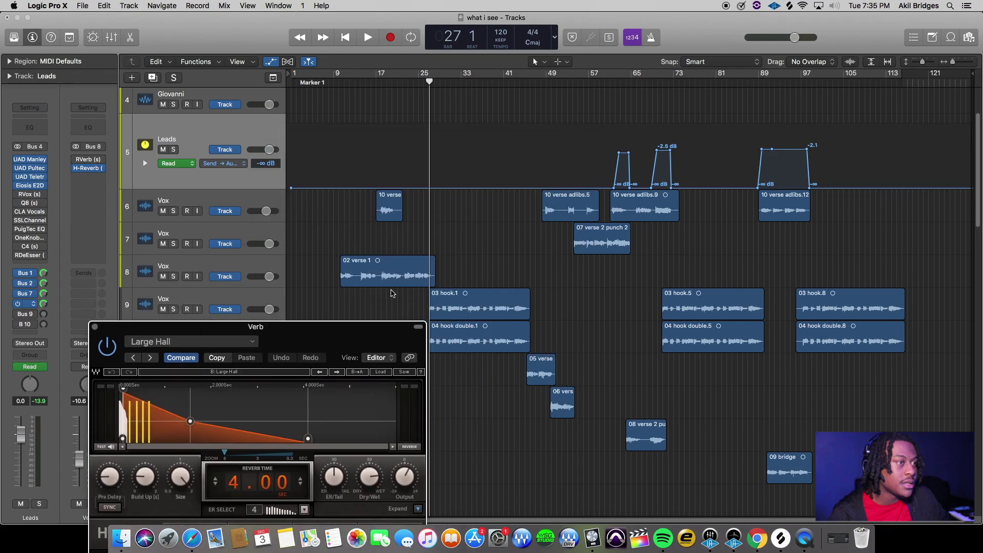
pyautogui.click(446, 82)
pyautogui.press('space')
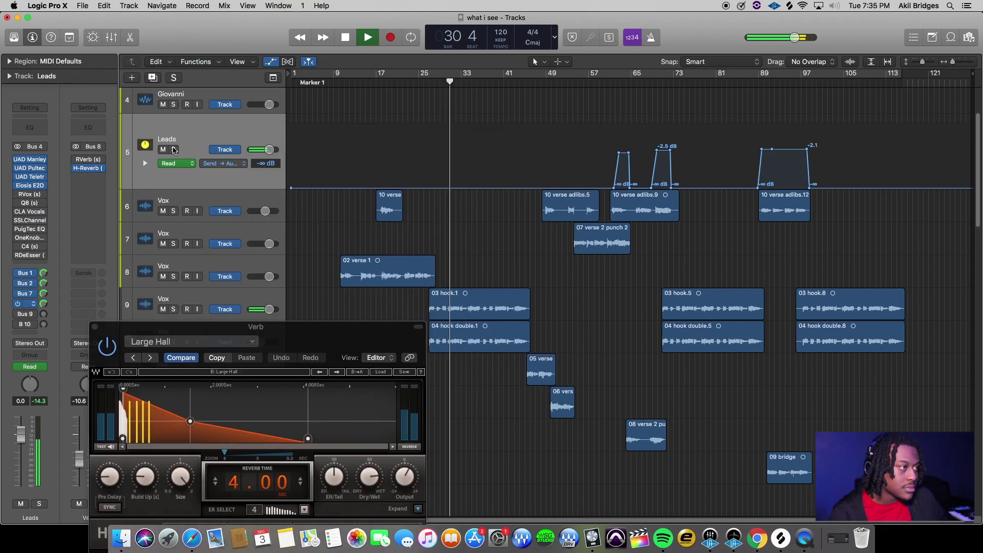
pyautogui.click(174, 149)
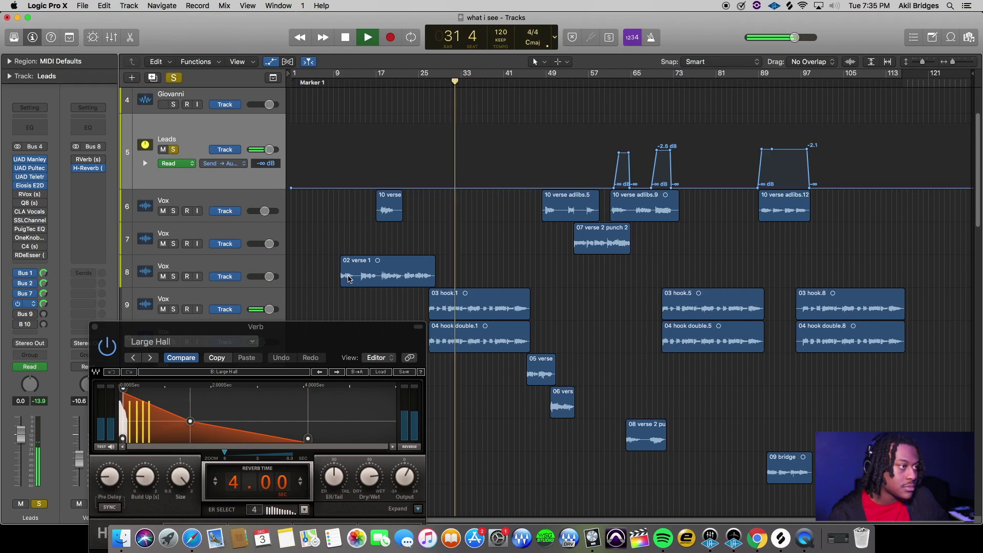
# - Clear the Leads solo, close H-Reverb, and audition the reverb in the full mix until bar 41
pyautogui.moveTo(369, 343); pyautogui.dragTo(419, 114)
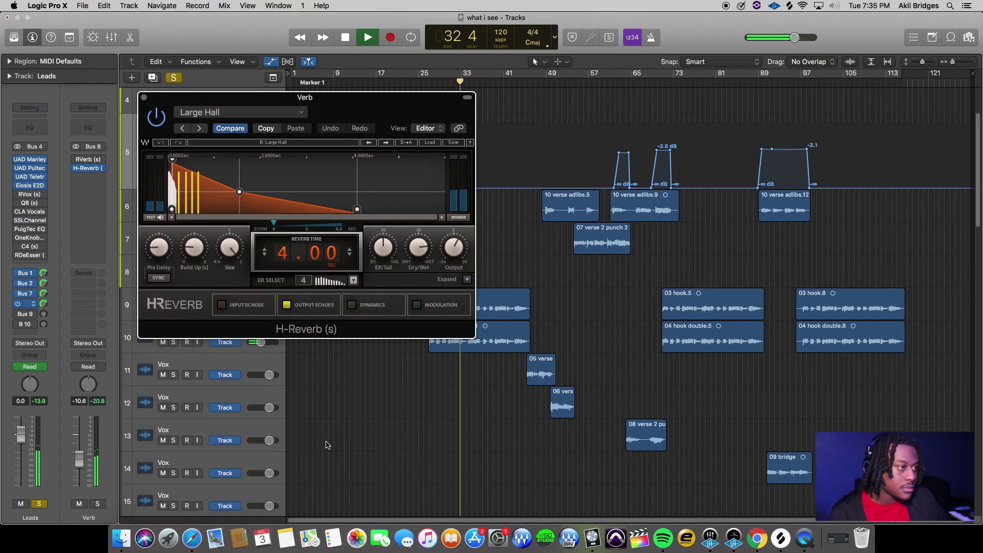
pyautogui.click(393, 86)
pyautogui.click(395, 101)
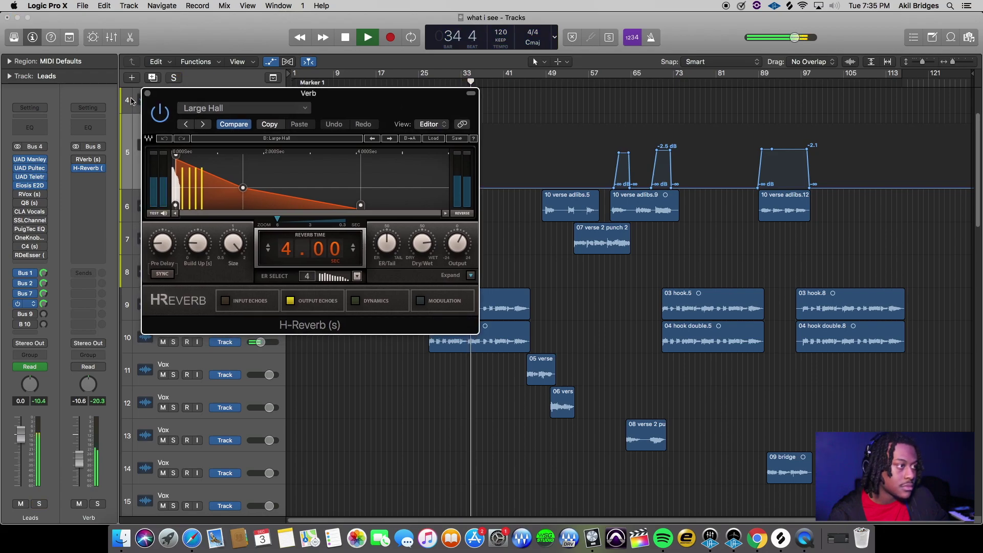
pyautogui.click(148, 94)
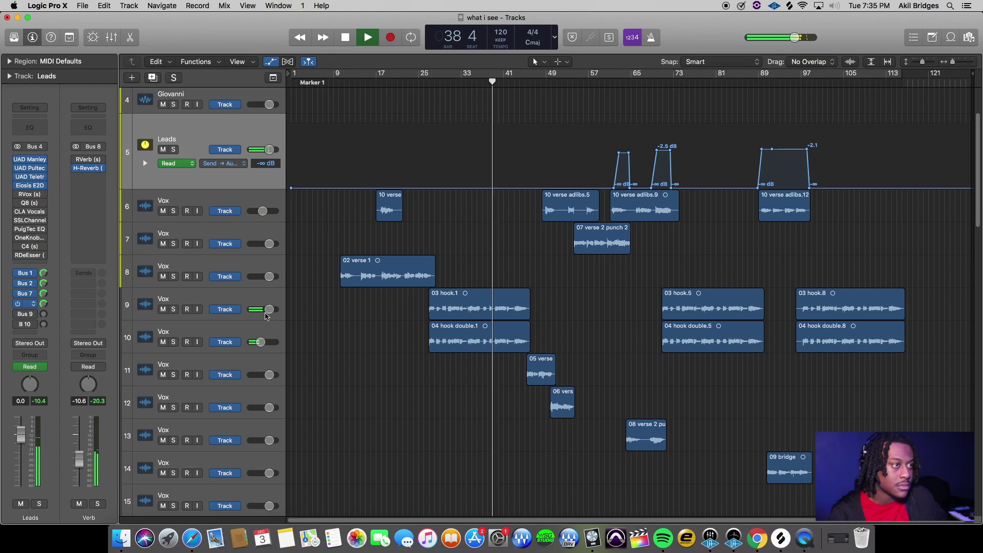
pyautogui.click(83, 6)
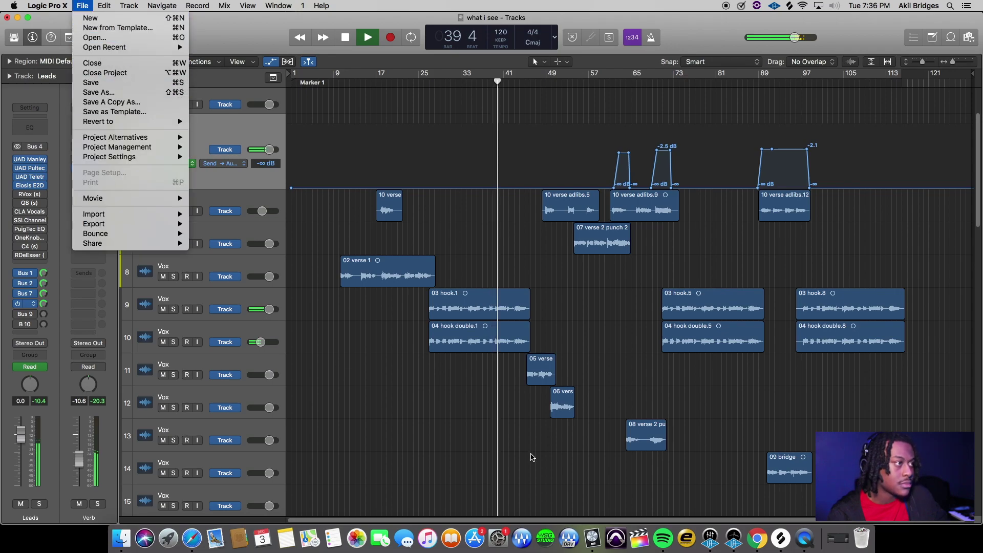
pyautogui.click(502, 450)
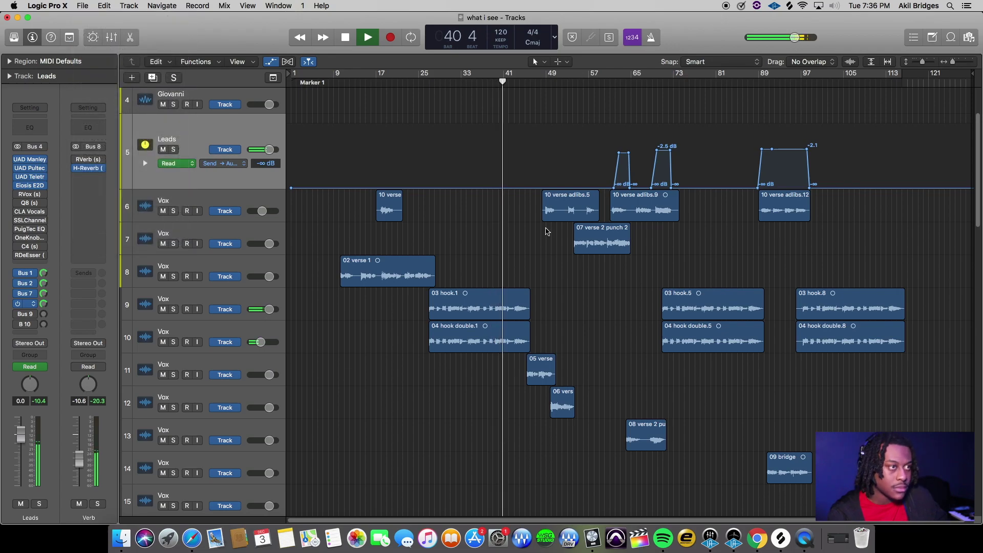
pyautogui.press('space')
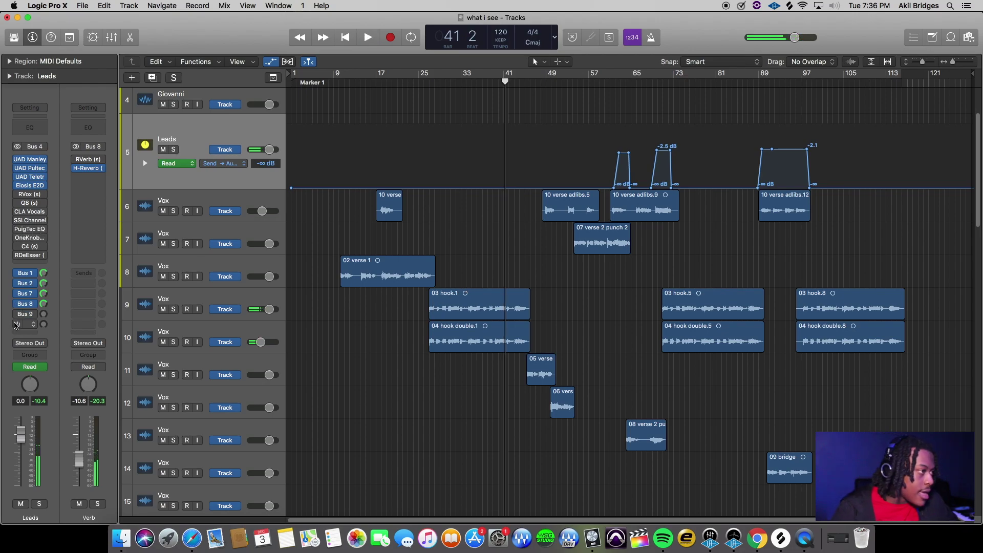
# - Enable the Leads sends to Bus 9 and Bus 10
pyautogui.click(23, 314)
pyautogui.click(16, 314)
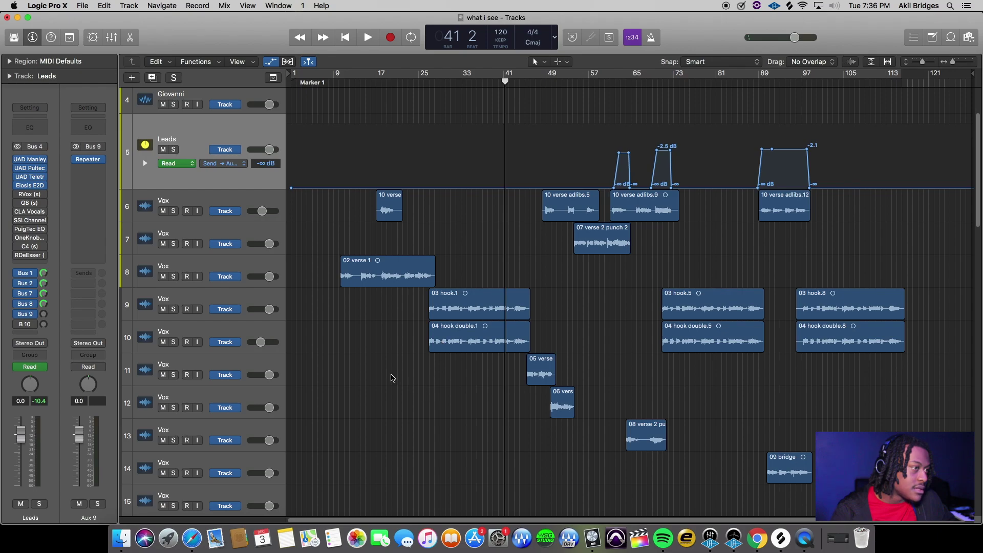
pyautogui.click(22, 325)
pyautogui.click(26, 324)
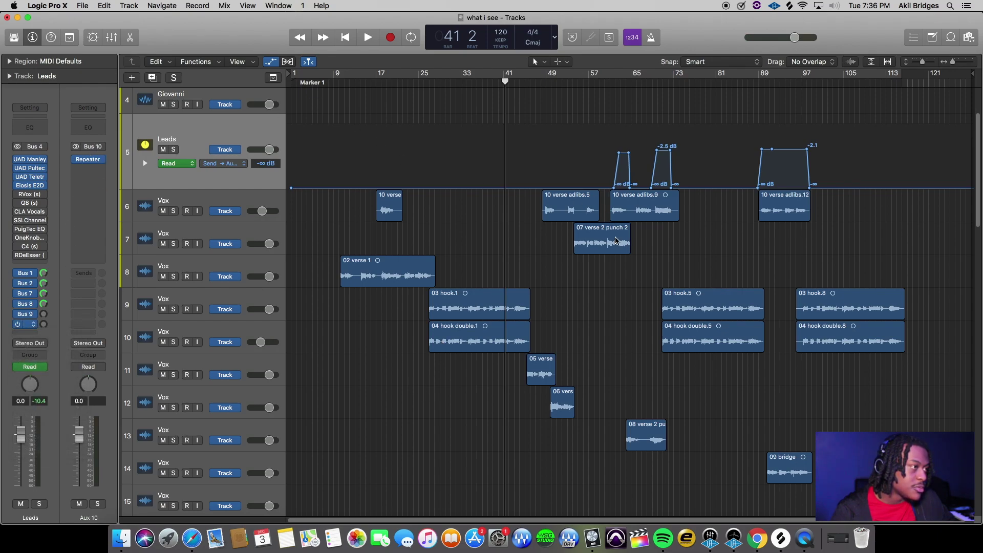
# - Compare the Leads automation for the Aux 10 and Aux 9 sends, leaving the Aux 9 send displayed and cycle mode off
pyautogui.click(613, 80)
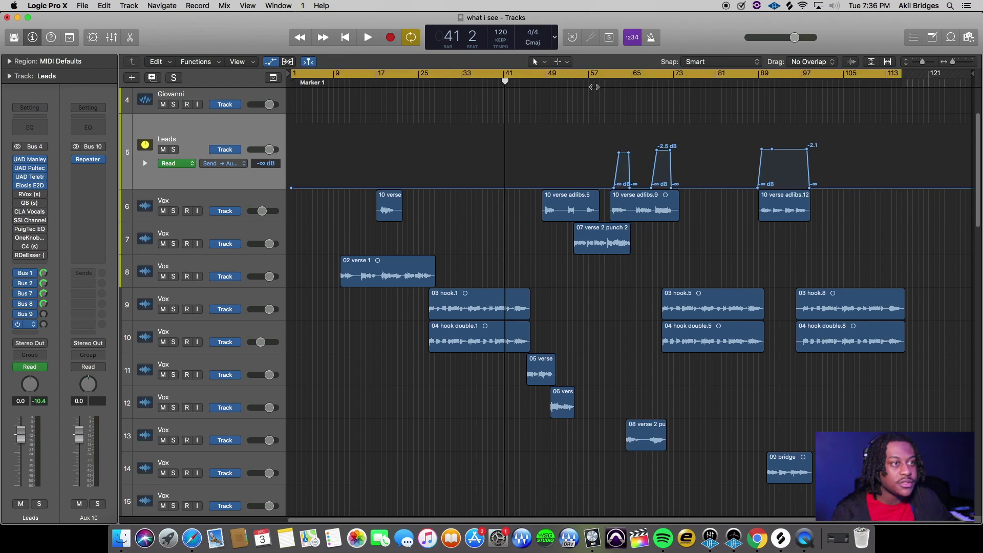
pyautogui.click(609, 75)
pyautogui.click(228, 164)
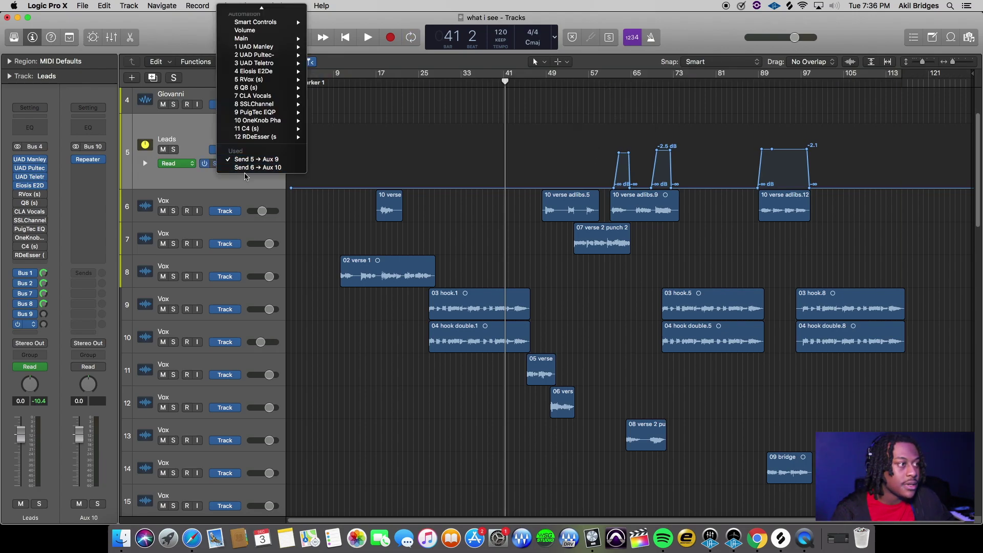
pyautogui.click(241, 169)
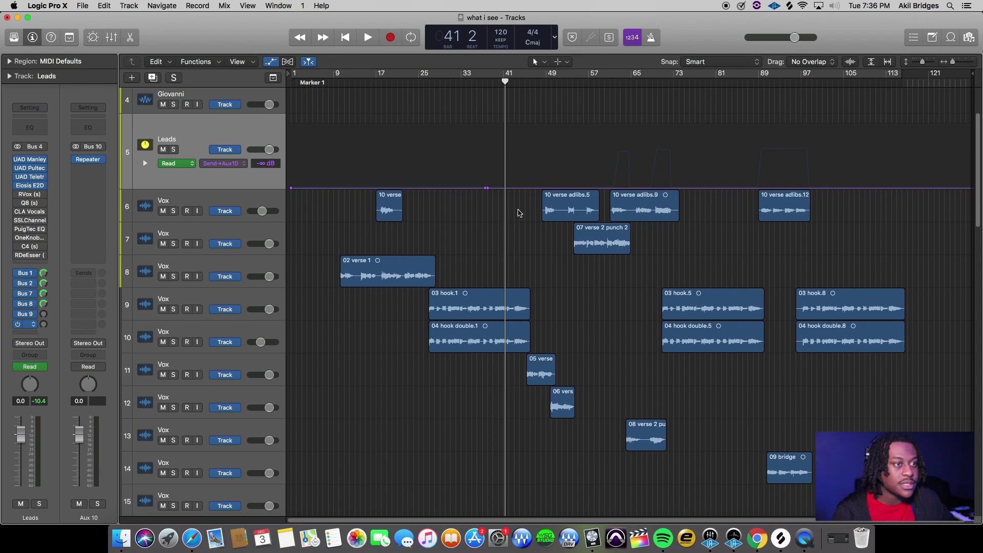
pyautogui.click(223, 164)
pyautogui.click(246, 148)
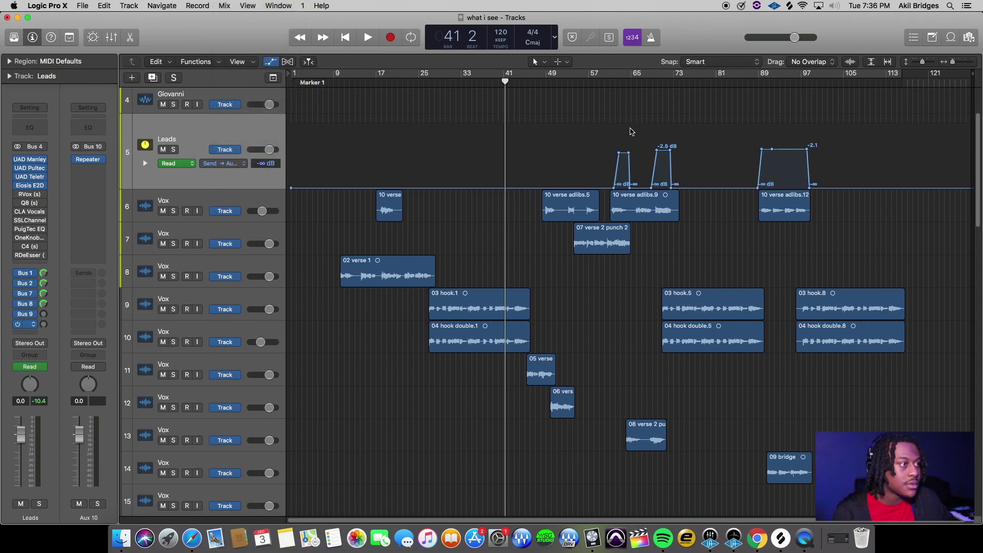
# - Enlarge the timeline around the Leads send automation and play the second verse from bar 60 with cycle mode off
pyautogui.click(619, 76)
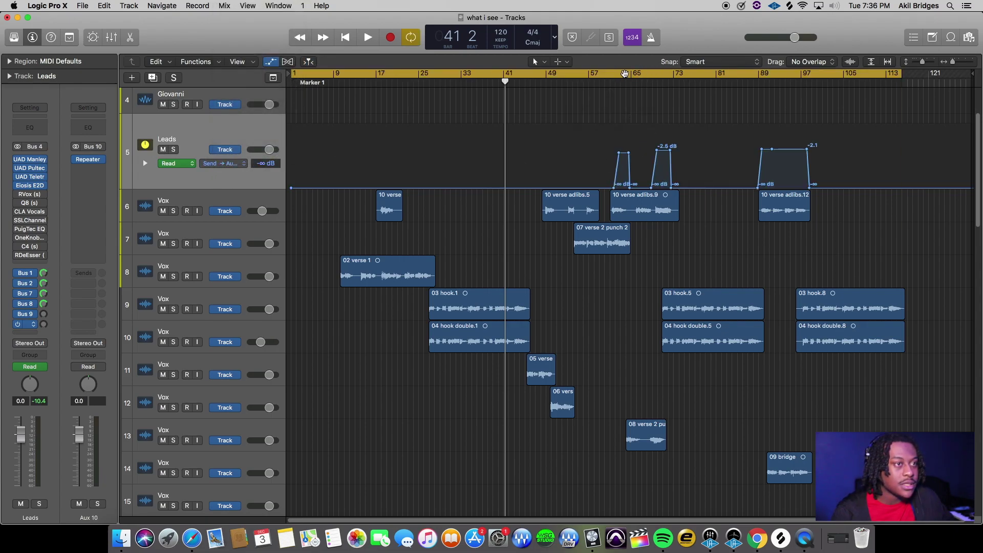
pyautogui.click(614, 77)
pyautogui.click(605, 82)
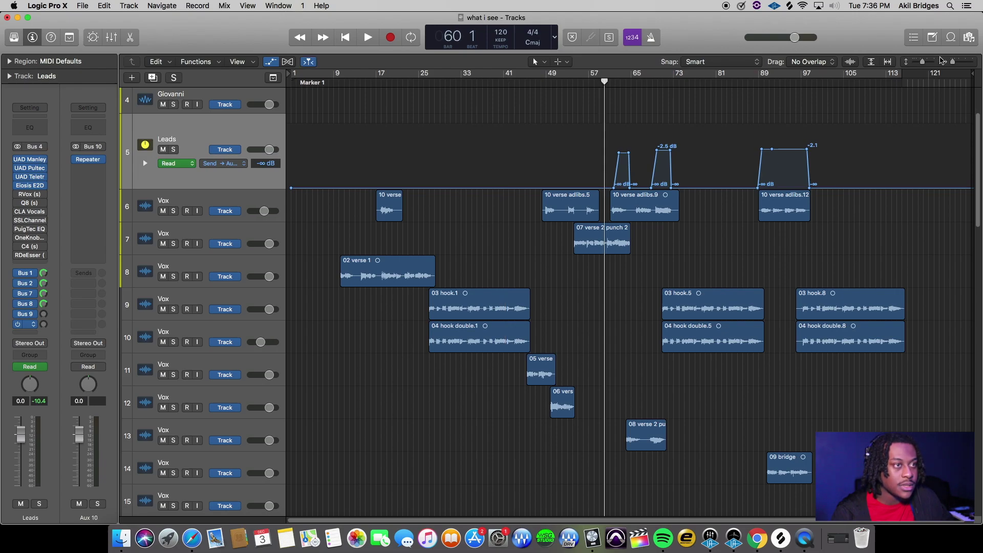
pyautogui.click(956, 62)
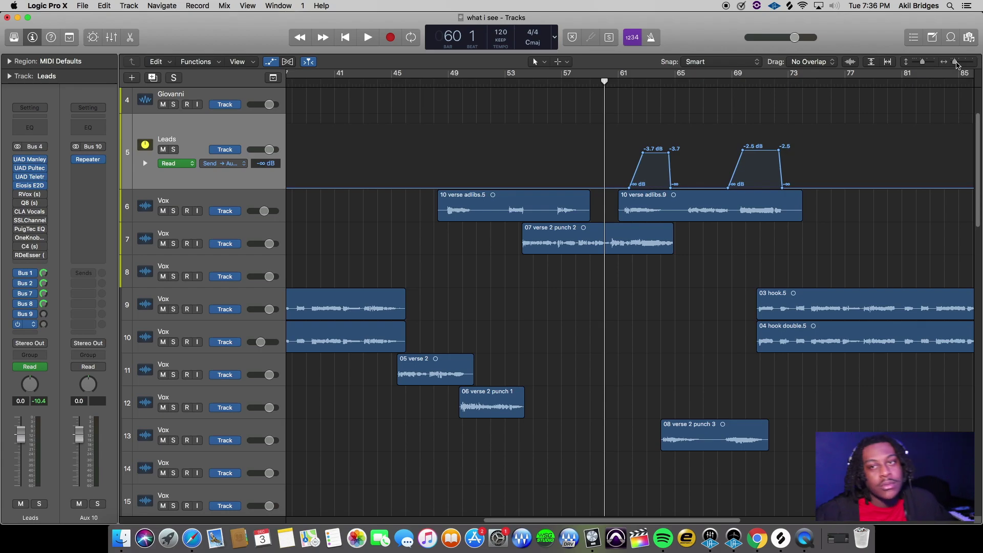
pyautogui.press('space')
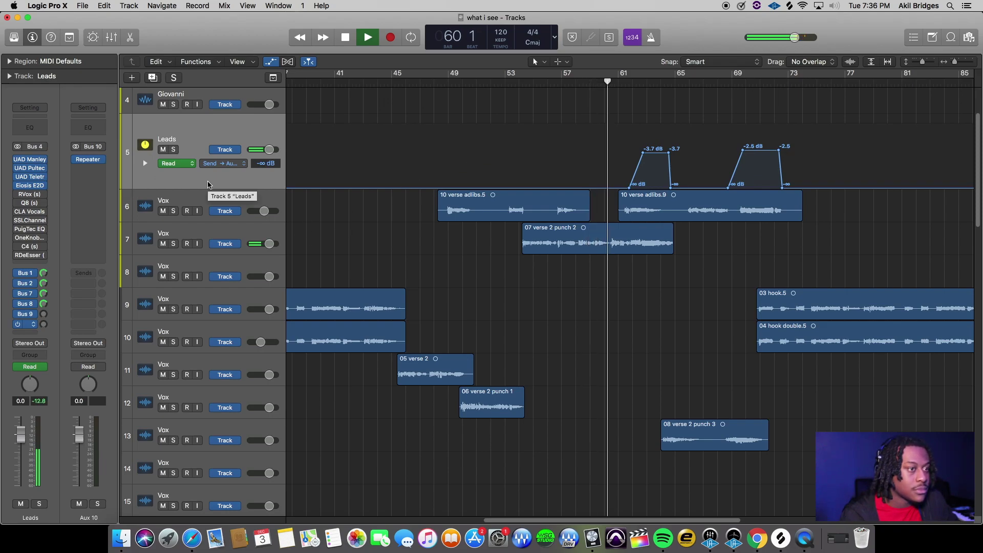
pyautogui.scroll(1, 208, 186)
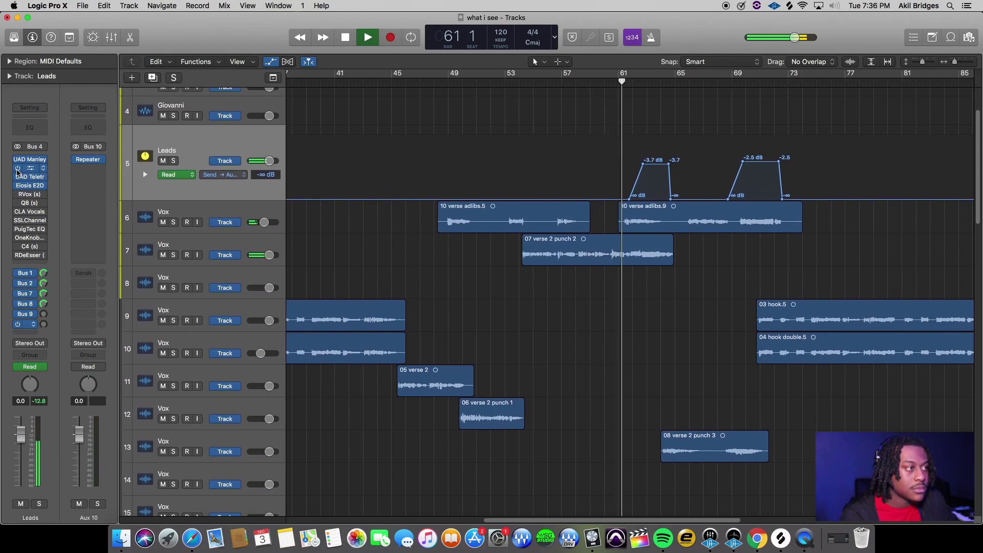
# - Open UAD Manley VOXBOX on Leads, stop playback, return to bar 61, and move the plug-in window clear of the automation
pyautogui.click(30, 159)
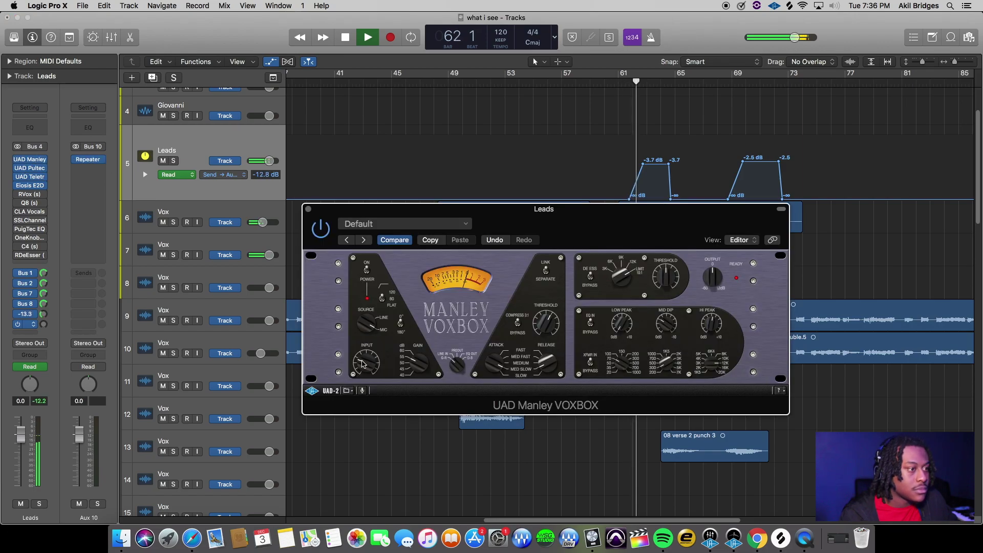
pyautogui.moveTo(585, 239); pyautogui.dragTo(343, 157)
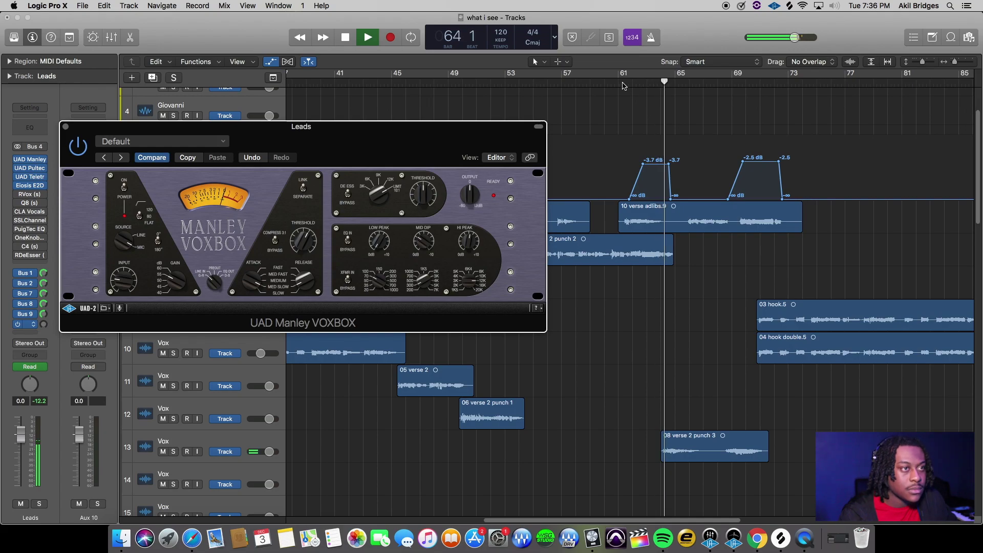
pyautogui.press('space')
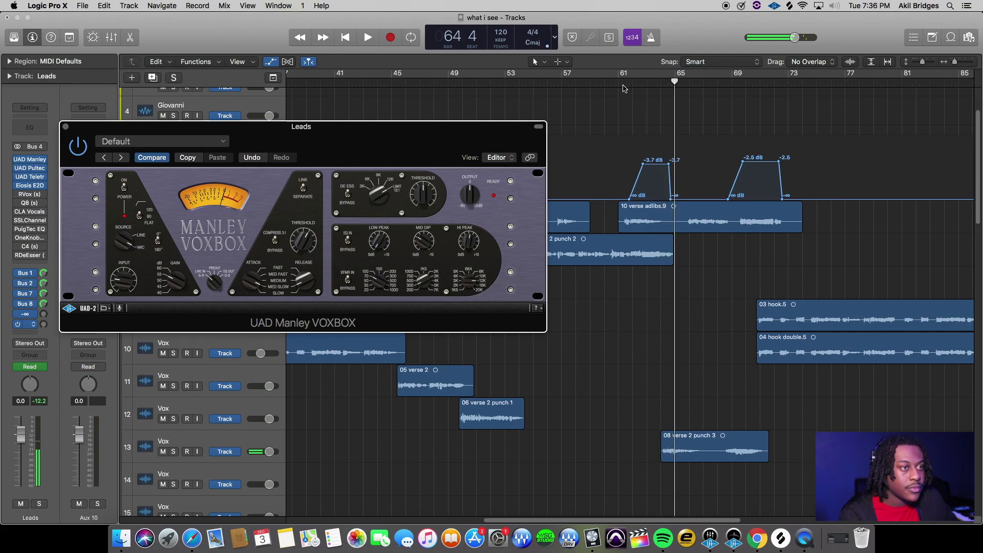
pyautogui.click(623, 86)
pyautogui.moveTo(385, 160); pyautogui.dragTo(430, 445)
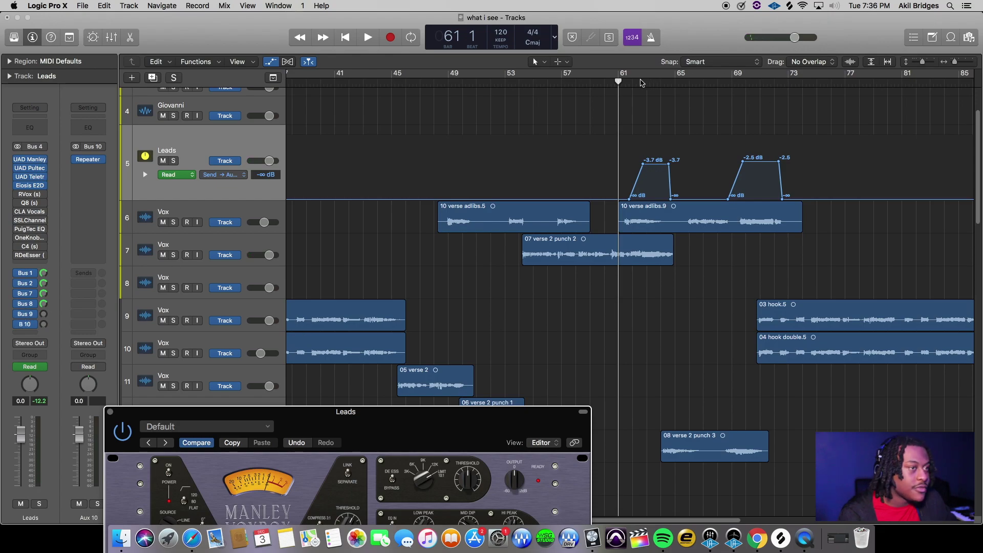
# - Play from bar 61, review the Repeater delay settings on Aux 9, and close the plug-in
pyautogui.press('space')
pyautogui.click(29, 315)
pyautogui.click(81, 164)
pyautogui.click(85, 160)
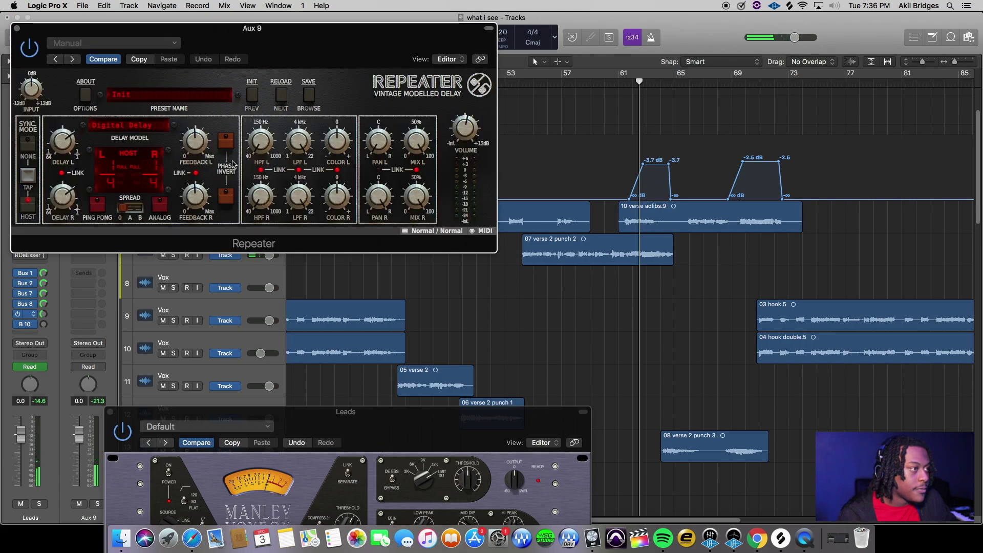
pyautogui.moveTo(111, 248); pyautogui.dragTo(138, 319)
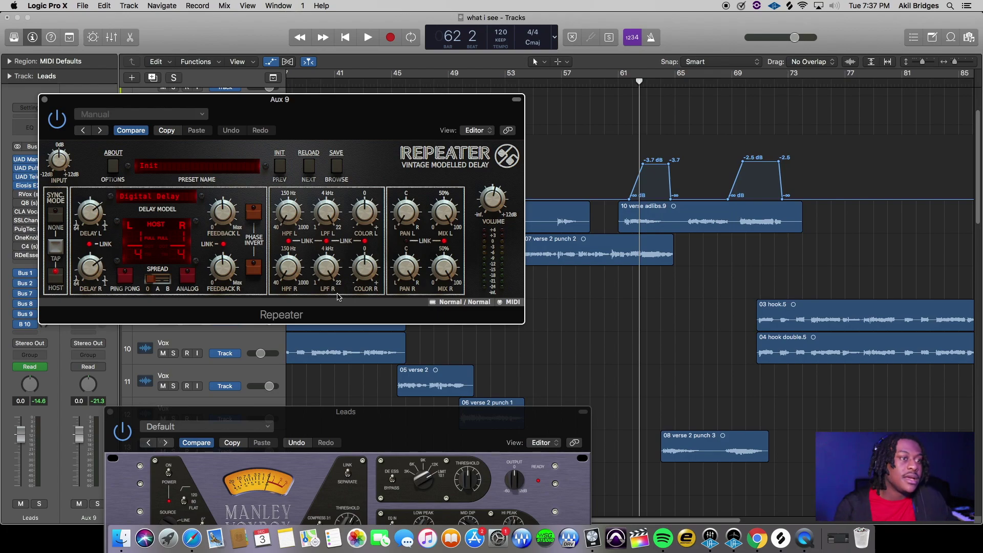
pyautogui.click(44, 99)
# - Audition the automated Repeater delay throw in the mix from bar 61 to bar 67, closing the VOXBOX window during playback
pyautogui.click(628, 82)
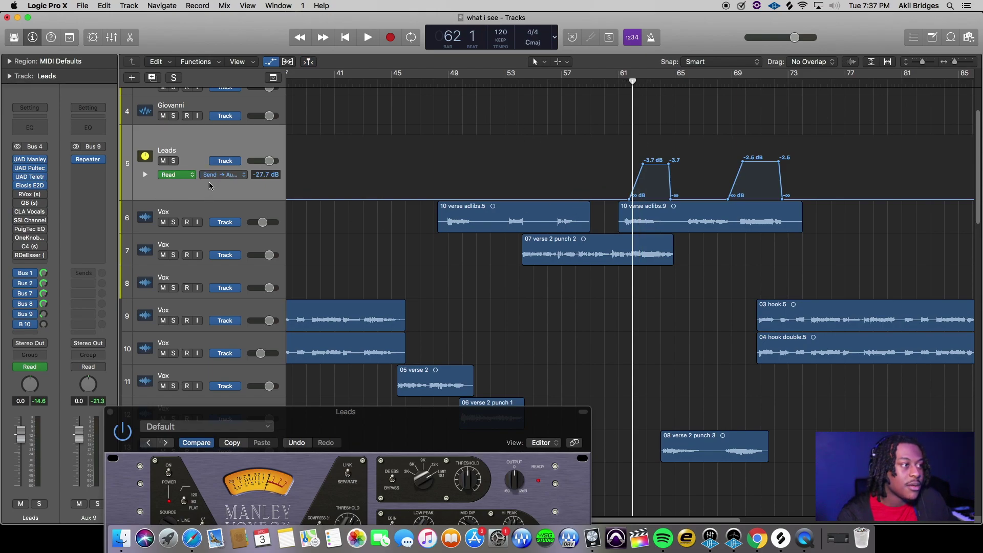
pyautogui.press(',')
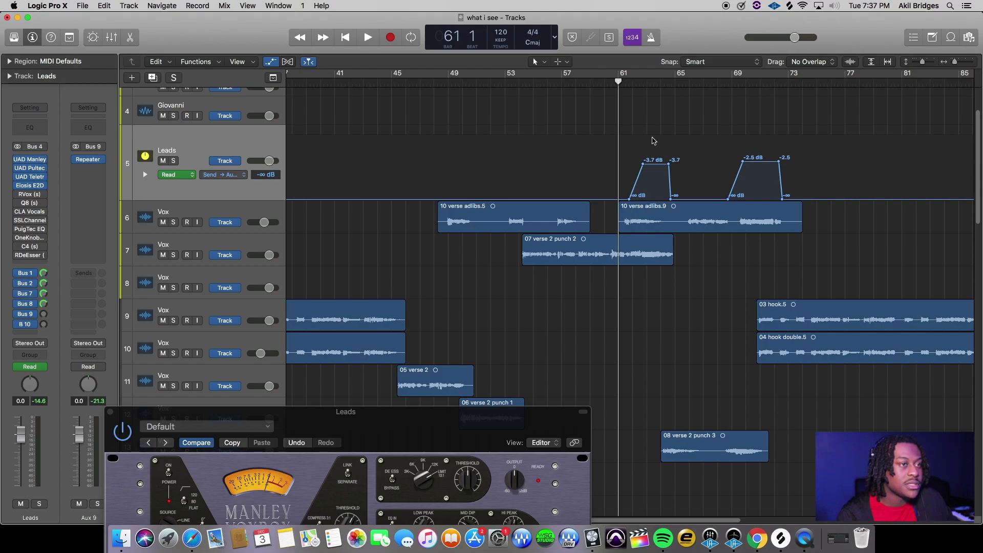
pyautogui.press('space')
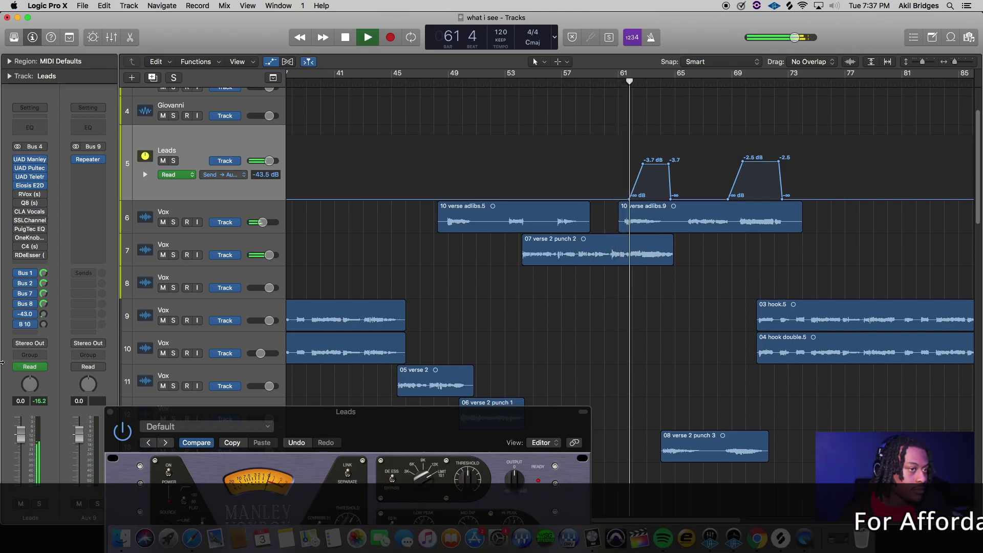
pyautogui.moveTo(420, 427); pyautogui.dragTo(487, 129)
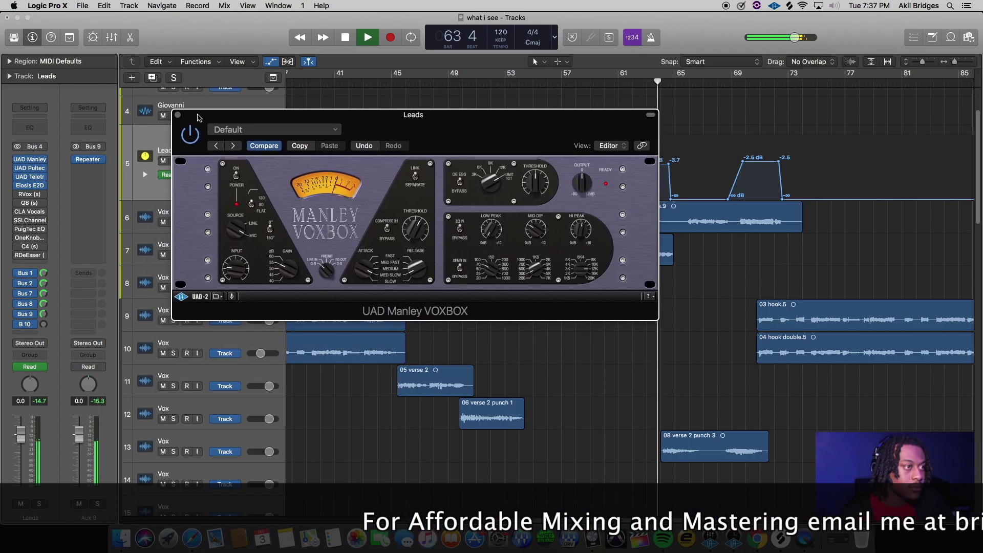
pyautogui.click(177, 115)
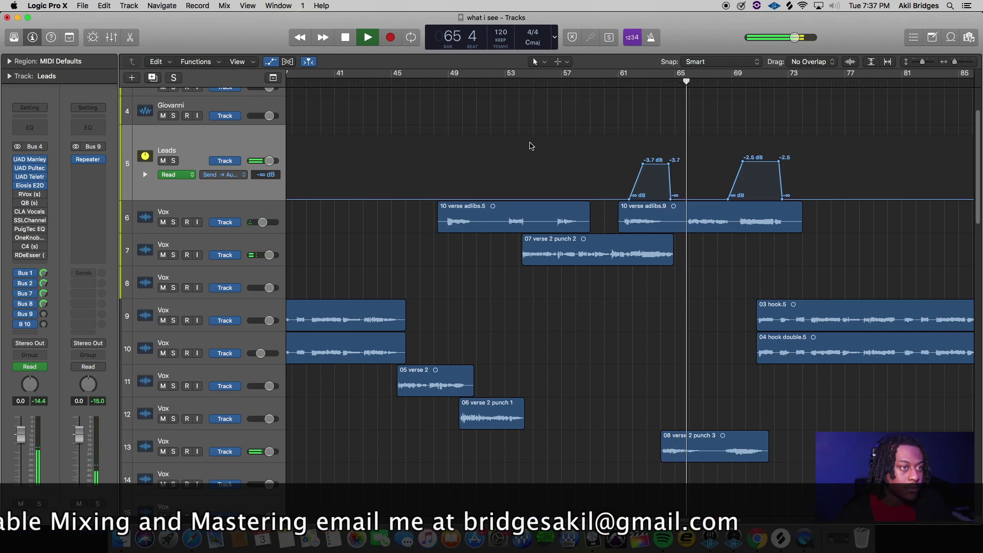
pyautogui.press('space')
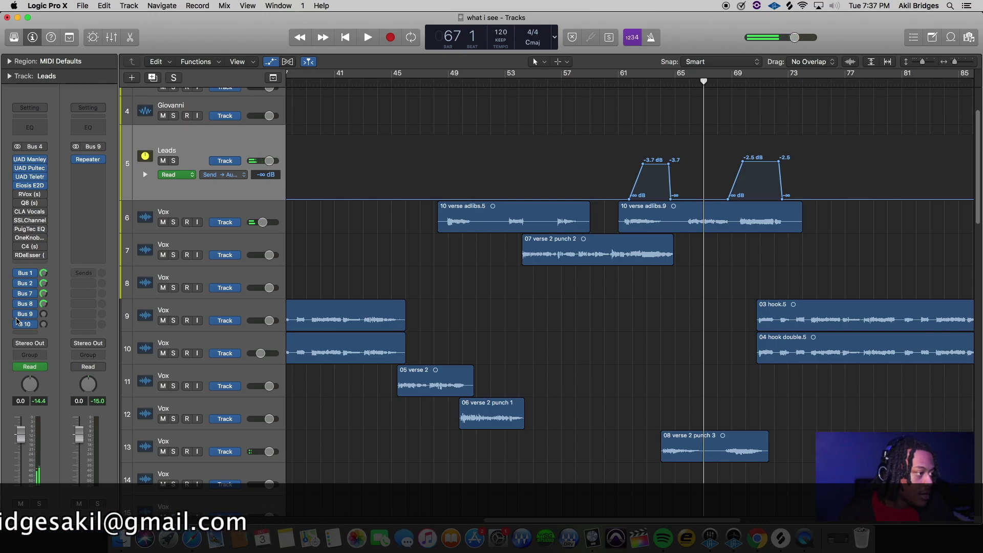
# - Replay the first automated Leads delay throw from around bar 61 twice
pyautogui.click(628, 83)
pyautogui.press('space')
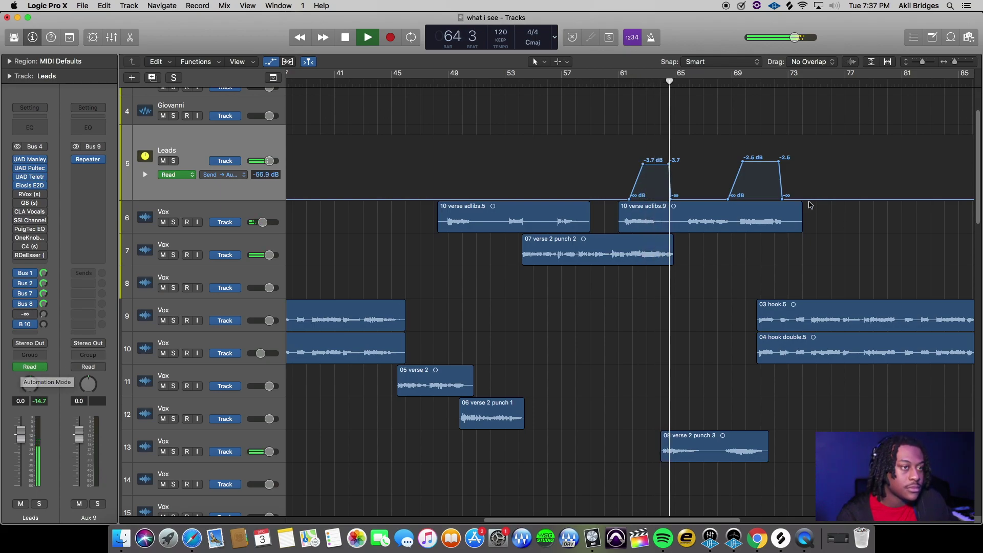
pyautogui.press('space')
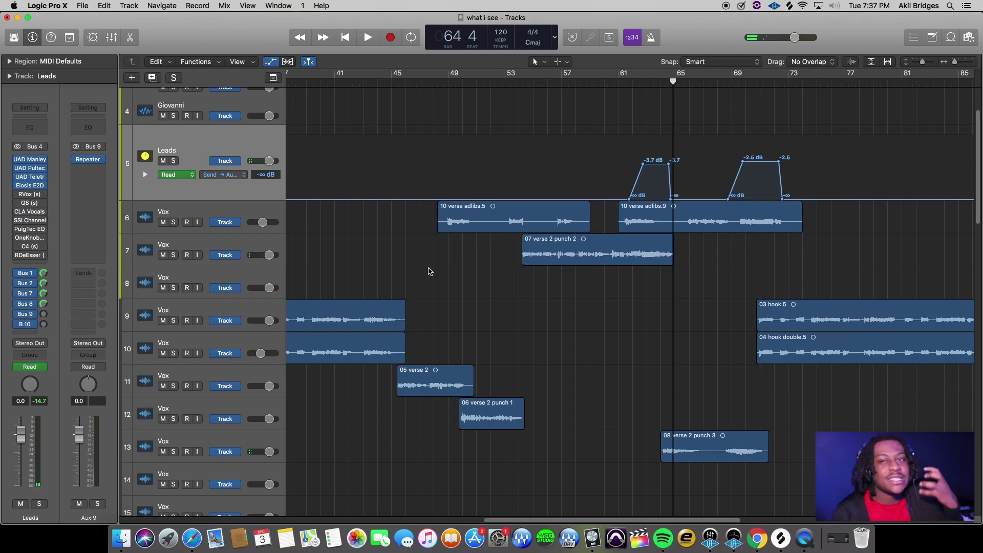
pyautogui.click(626, 82)
pyautogui.press('space')
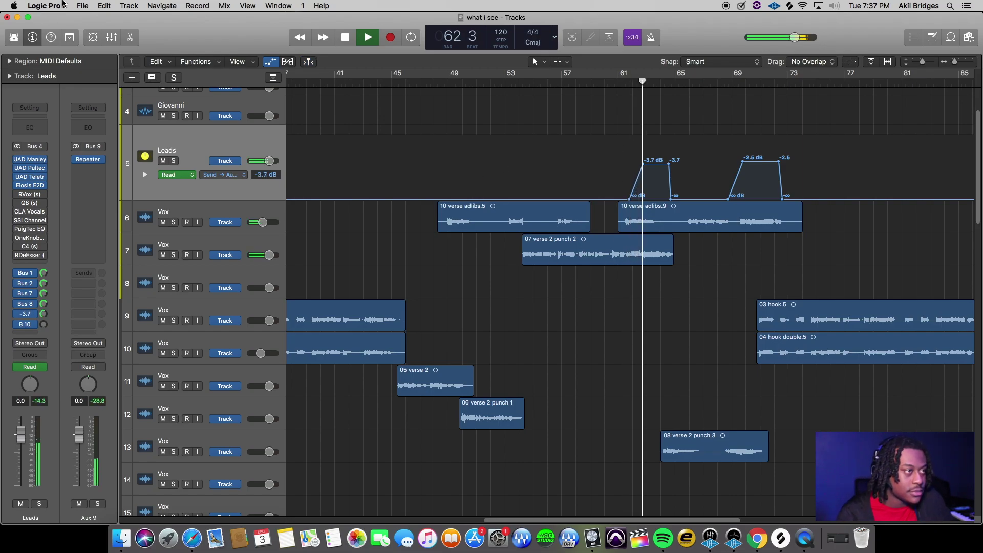
# - Save the project, look over the send automation along the timeline, and stop playback at bar 68
pyautogui.click(83, 6)
pyautogui.click(92, 83)
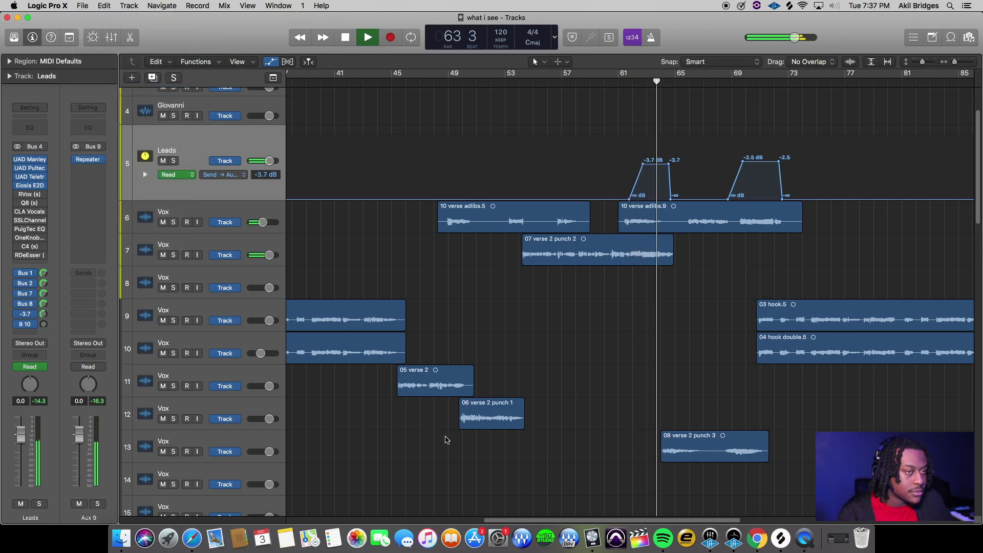
pyautogui.moveTo(511, 521); pyautogui.dragTo(566, 520)
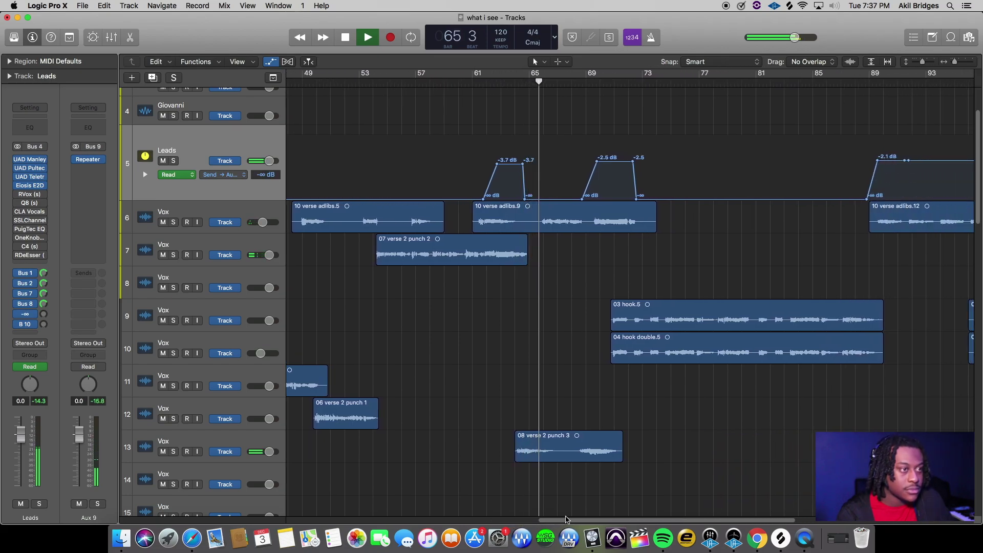
pyautogui.moveTo(566, 520); pyautogui.dragTo(434, 519)
pyautogui.press('space')
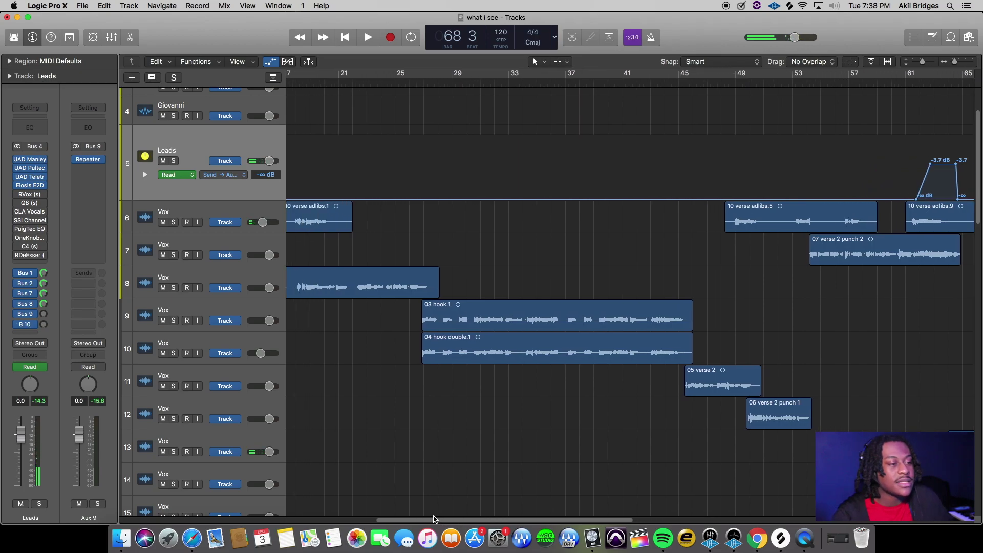